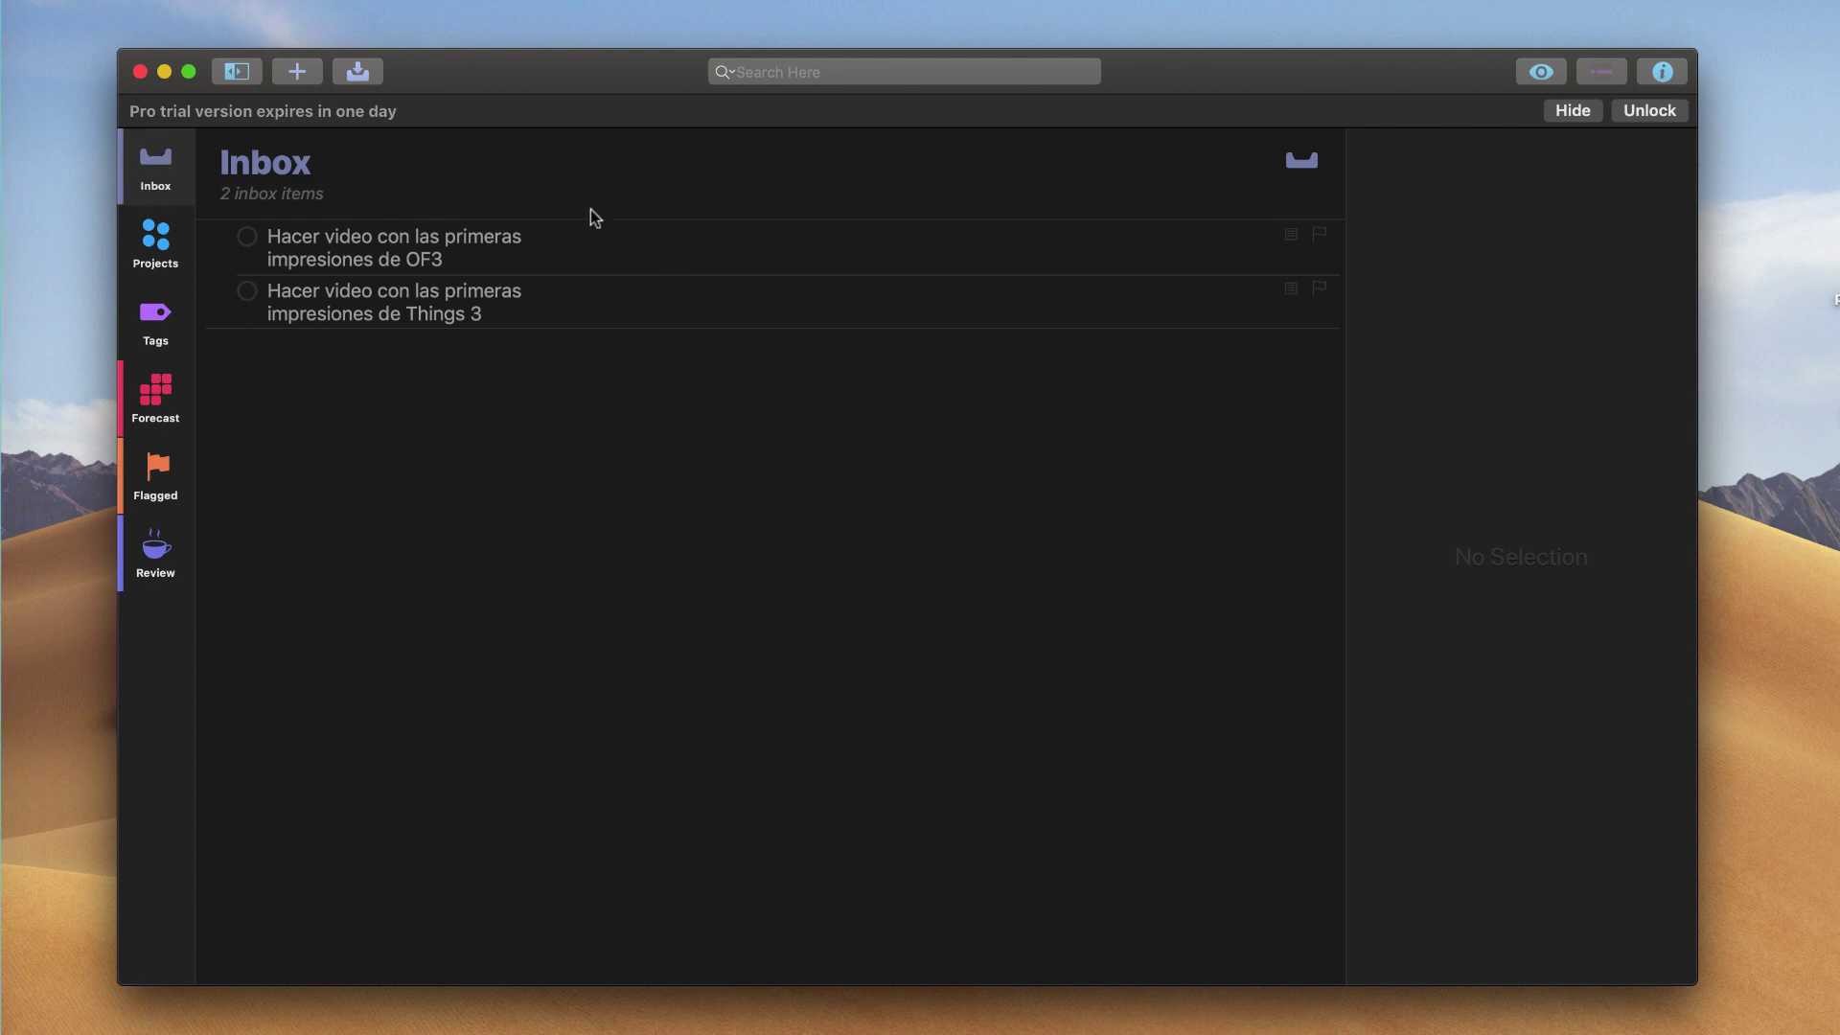
# Add an inbox item titled "Tarea nueva".
pyautogui.click(512, 422)
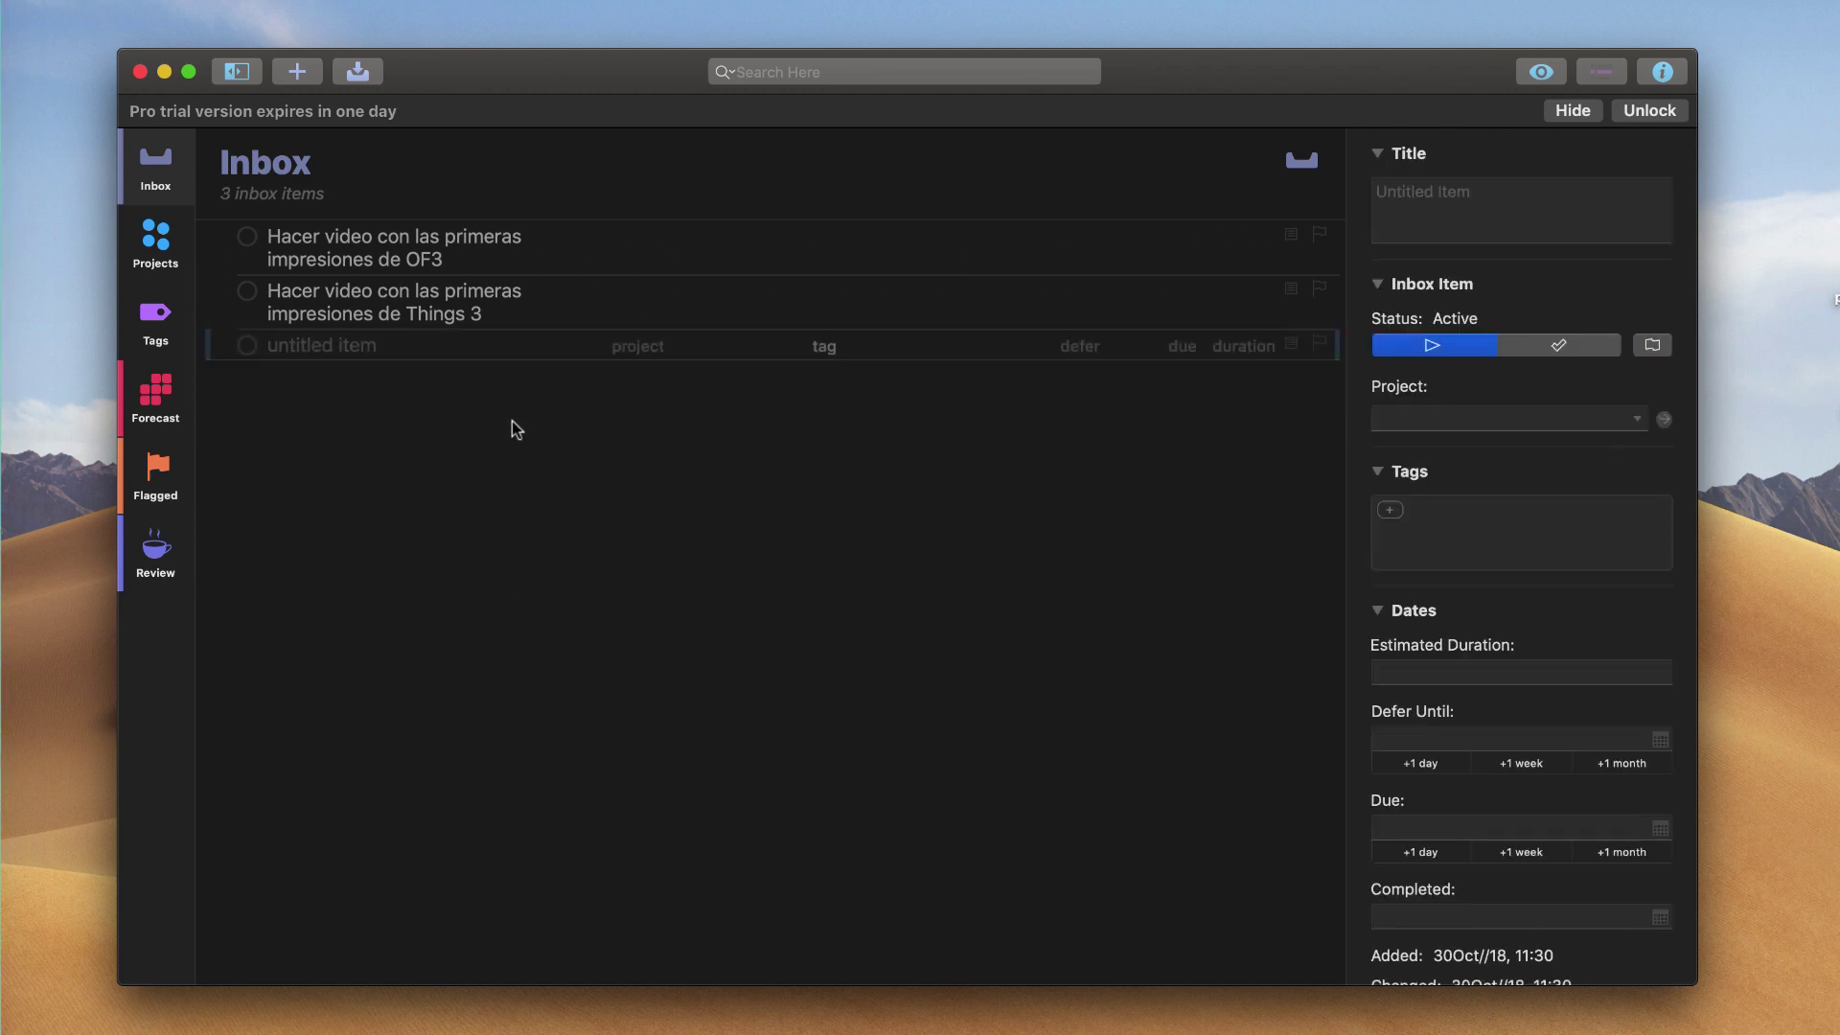
pyautogui.write('Tarea nueva')
pyautogui.press('Return')
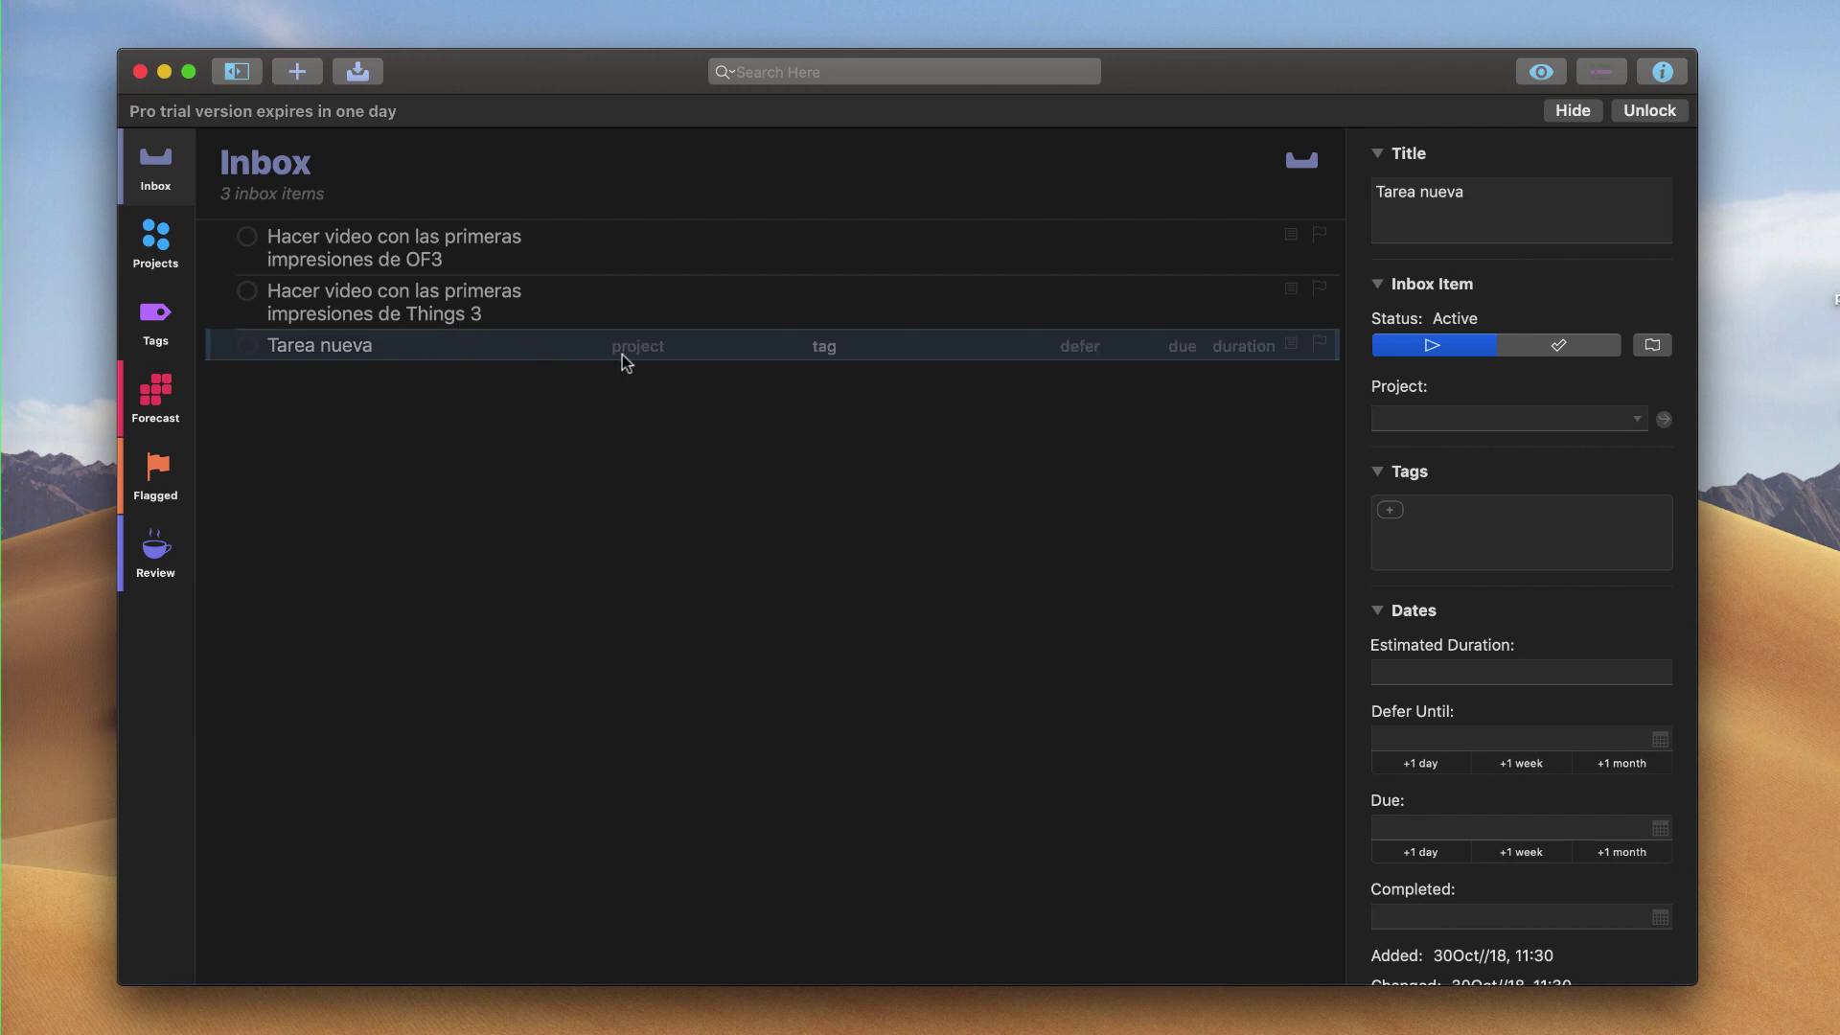
# Look through the project and tag choices available for the "Tarea nueva" item without assigning any.
pyautogui.click(653, 352)
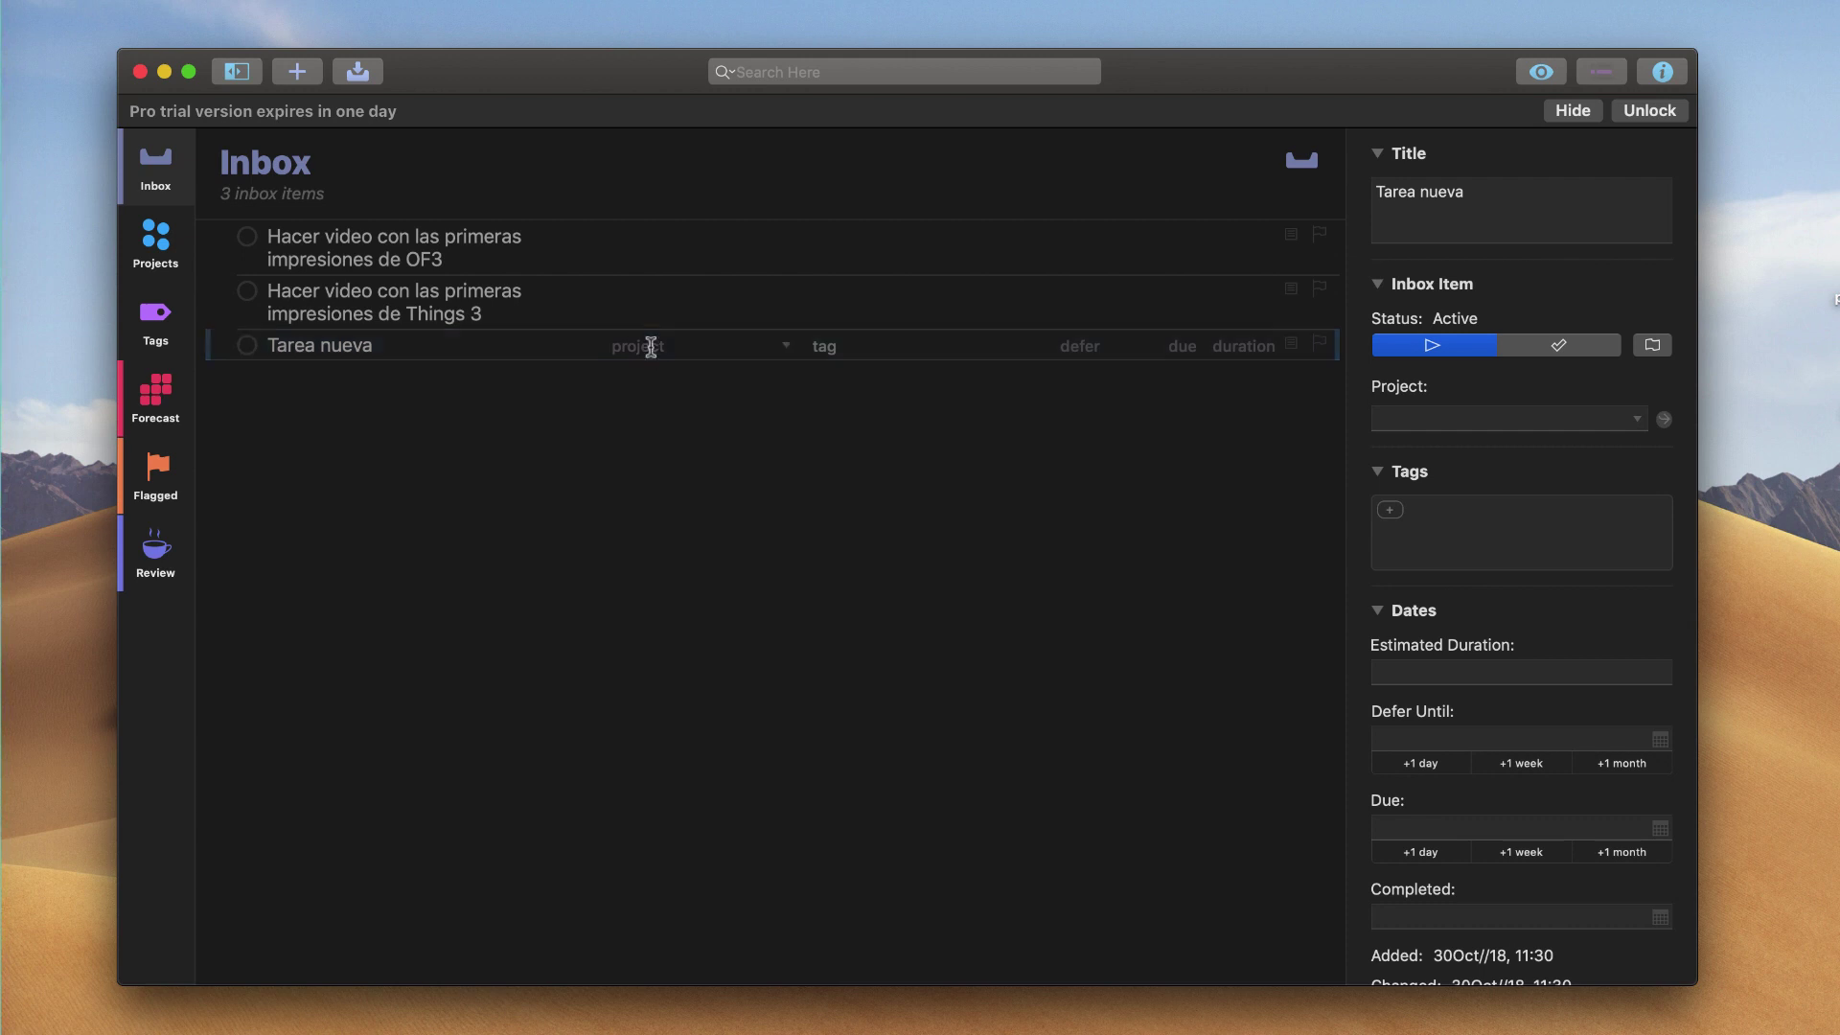
pyautogui.click(783, 351)
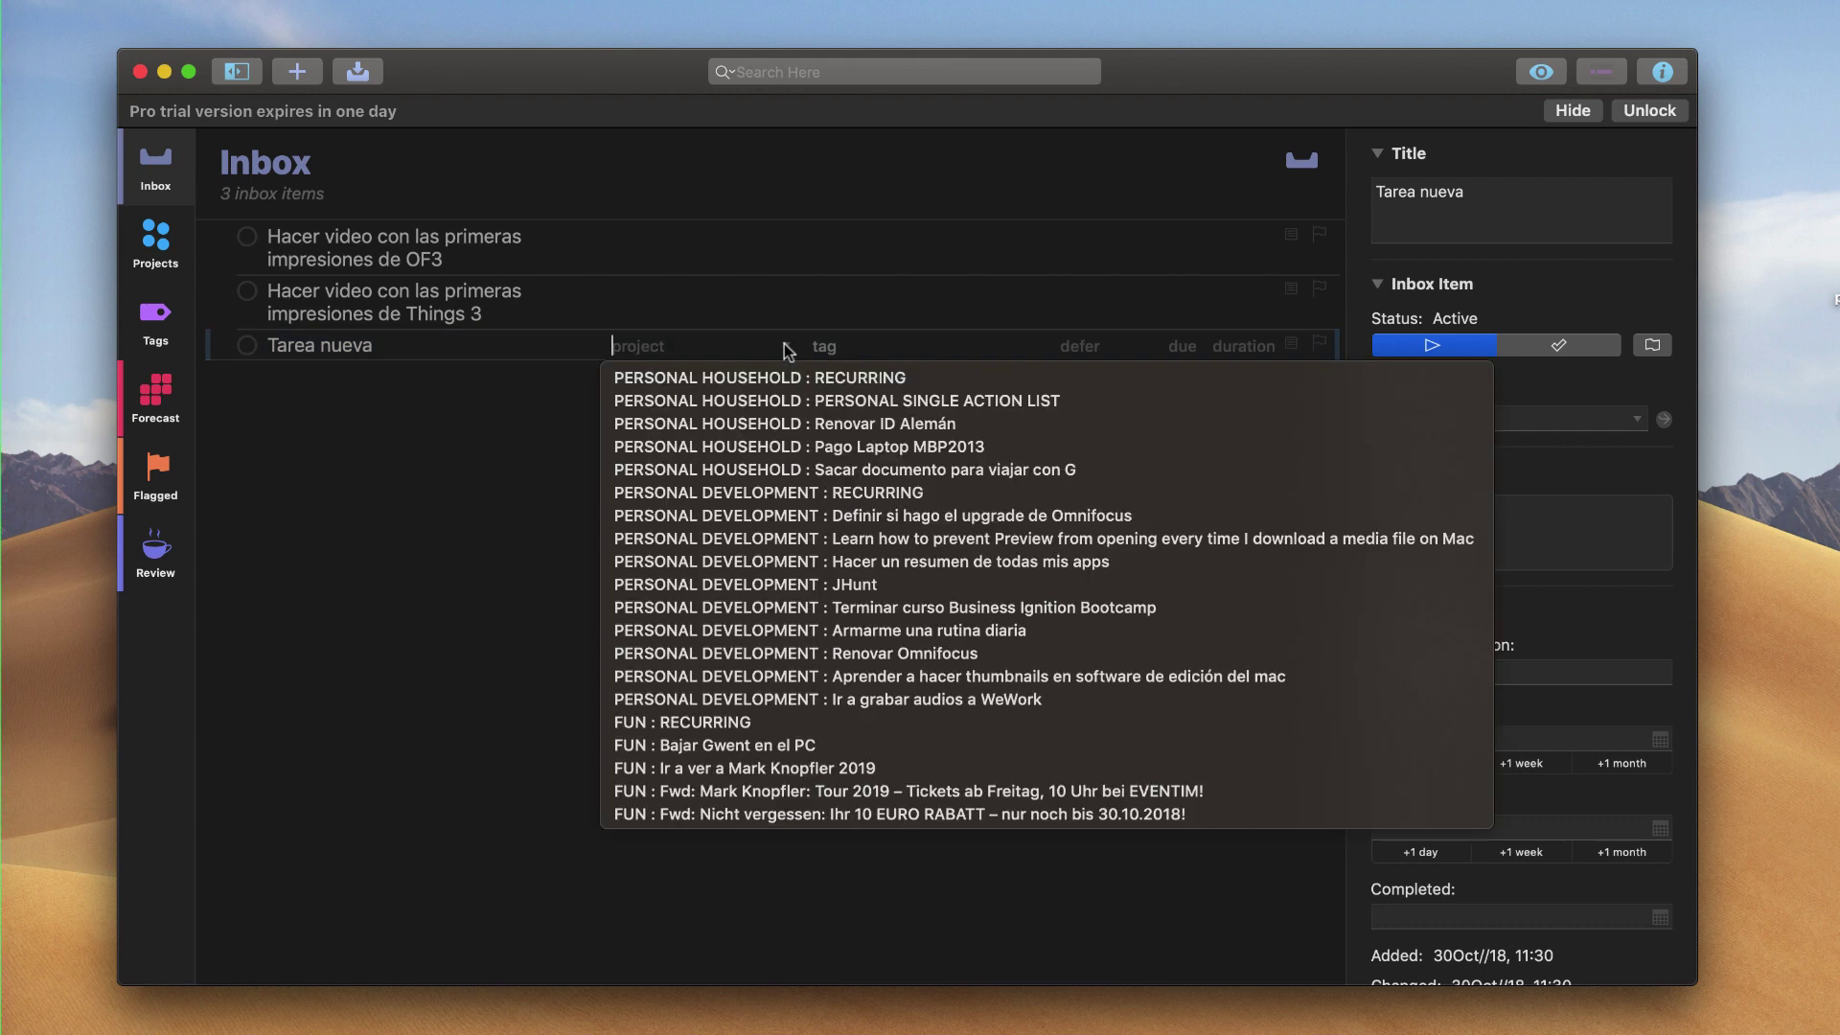
pyautogui.click(783, 351)
pyautogui.click(848, 347)
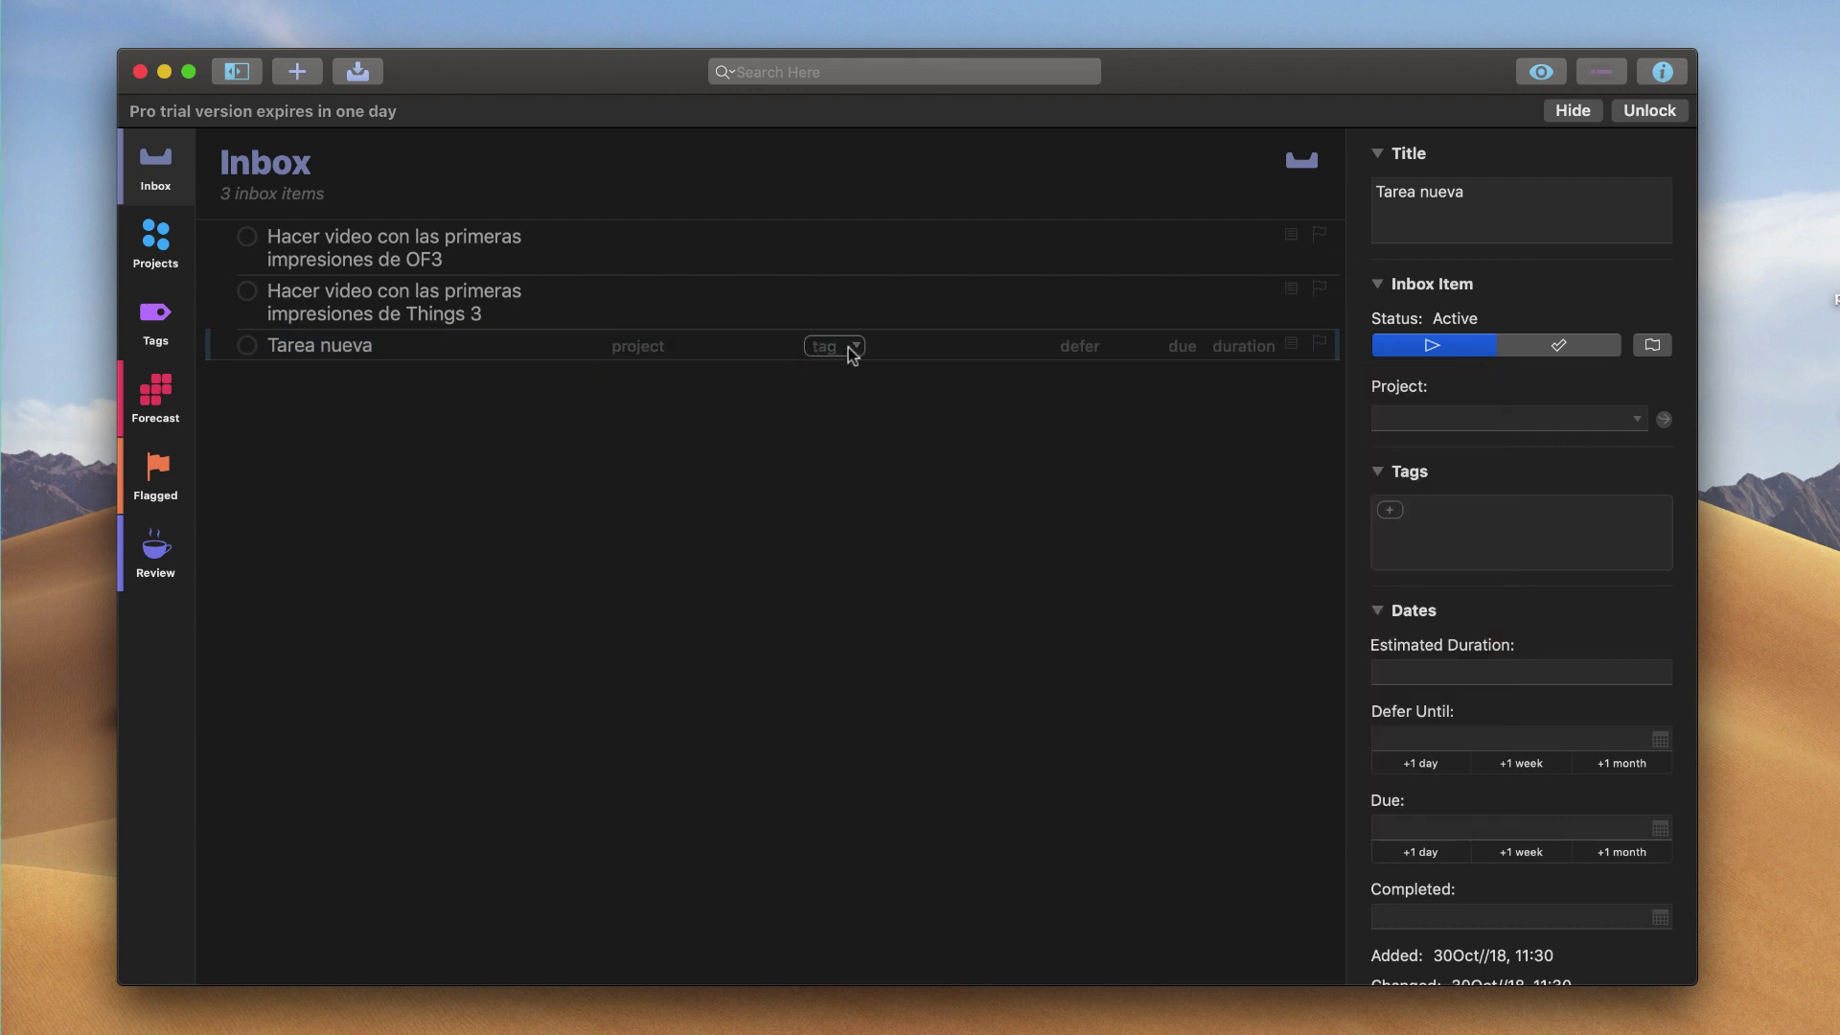
pyautogui.click(857, 349)
pyautogui.click(857, 349)
pyautogui.click(985, 349)
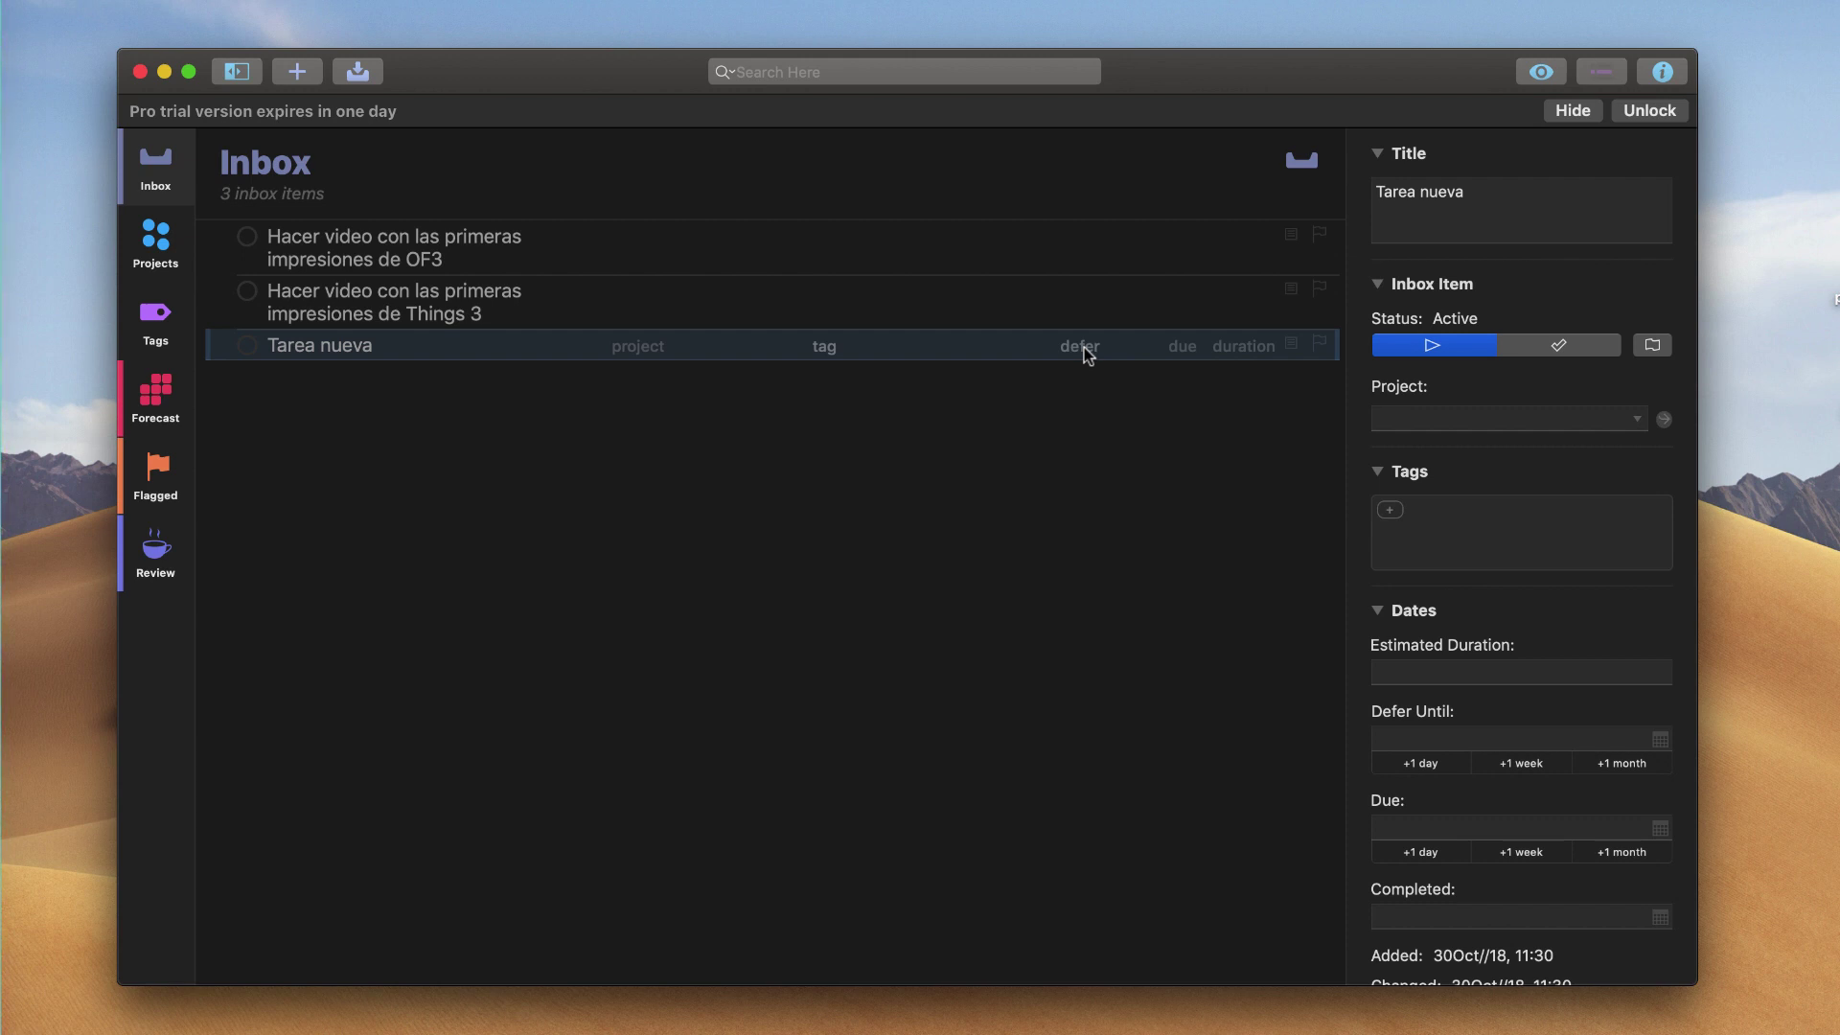
# Add another inbox item titled "Pagar tarjeta de crédito".
pyautogui.press('Return')
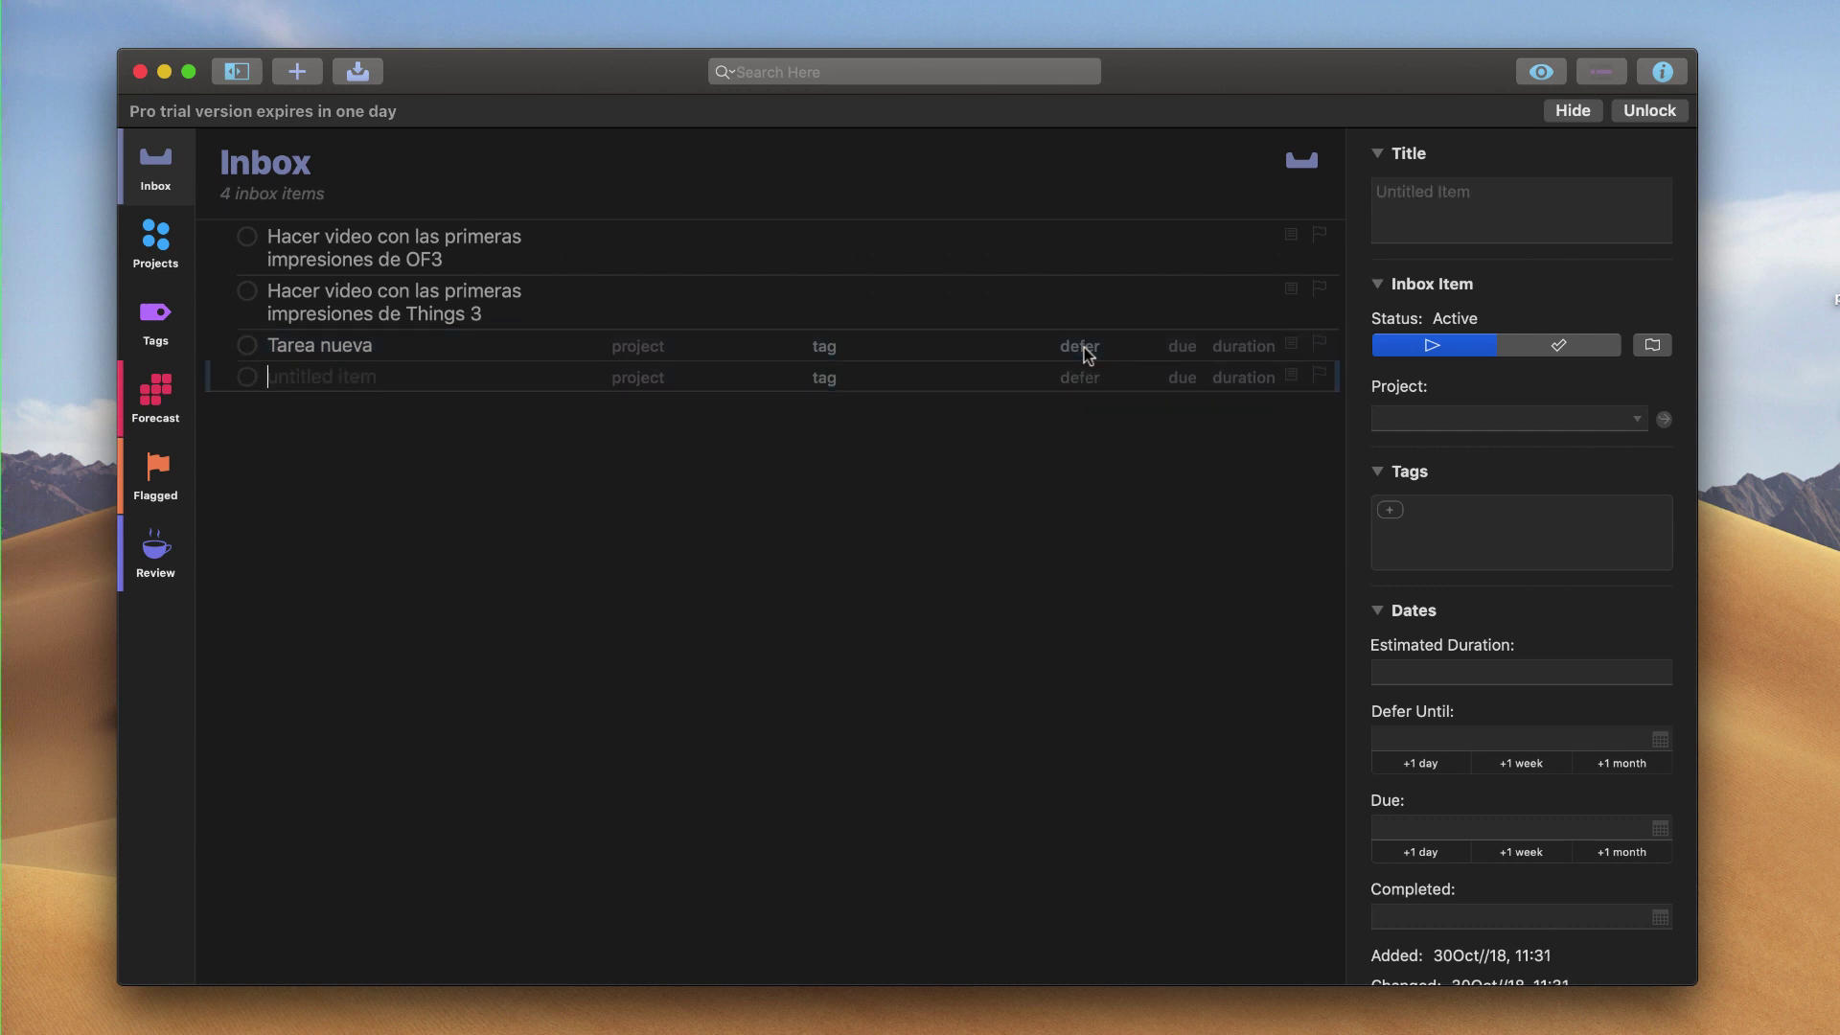
pyautogui.write('Pagar tarjec')
pyautogui.press('BackSpace')
pyautogui.write('ta de ')
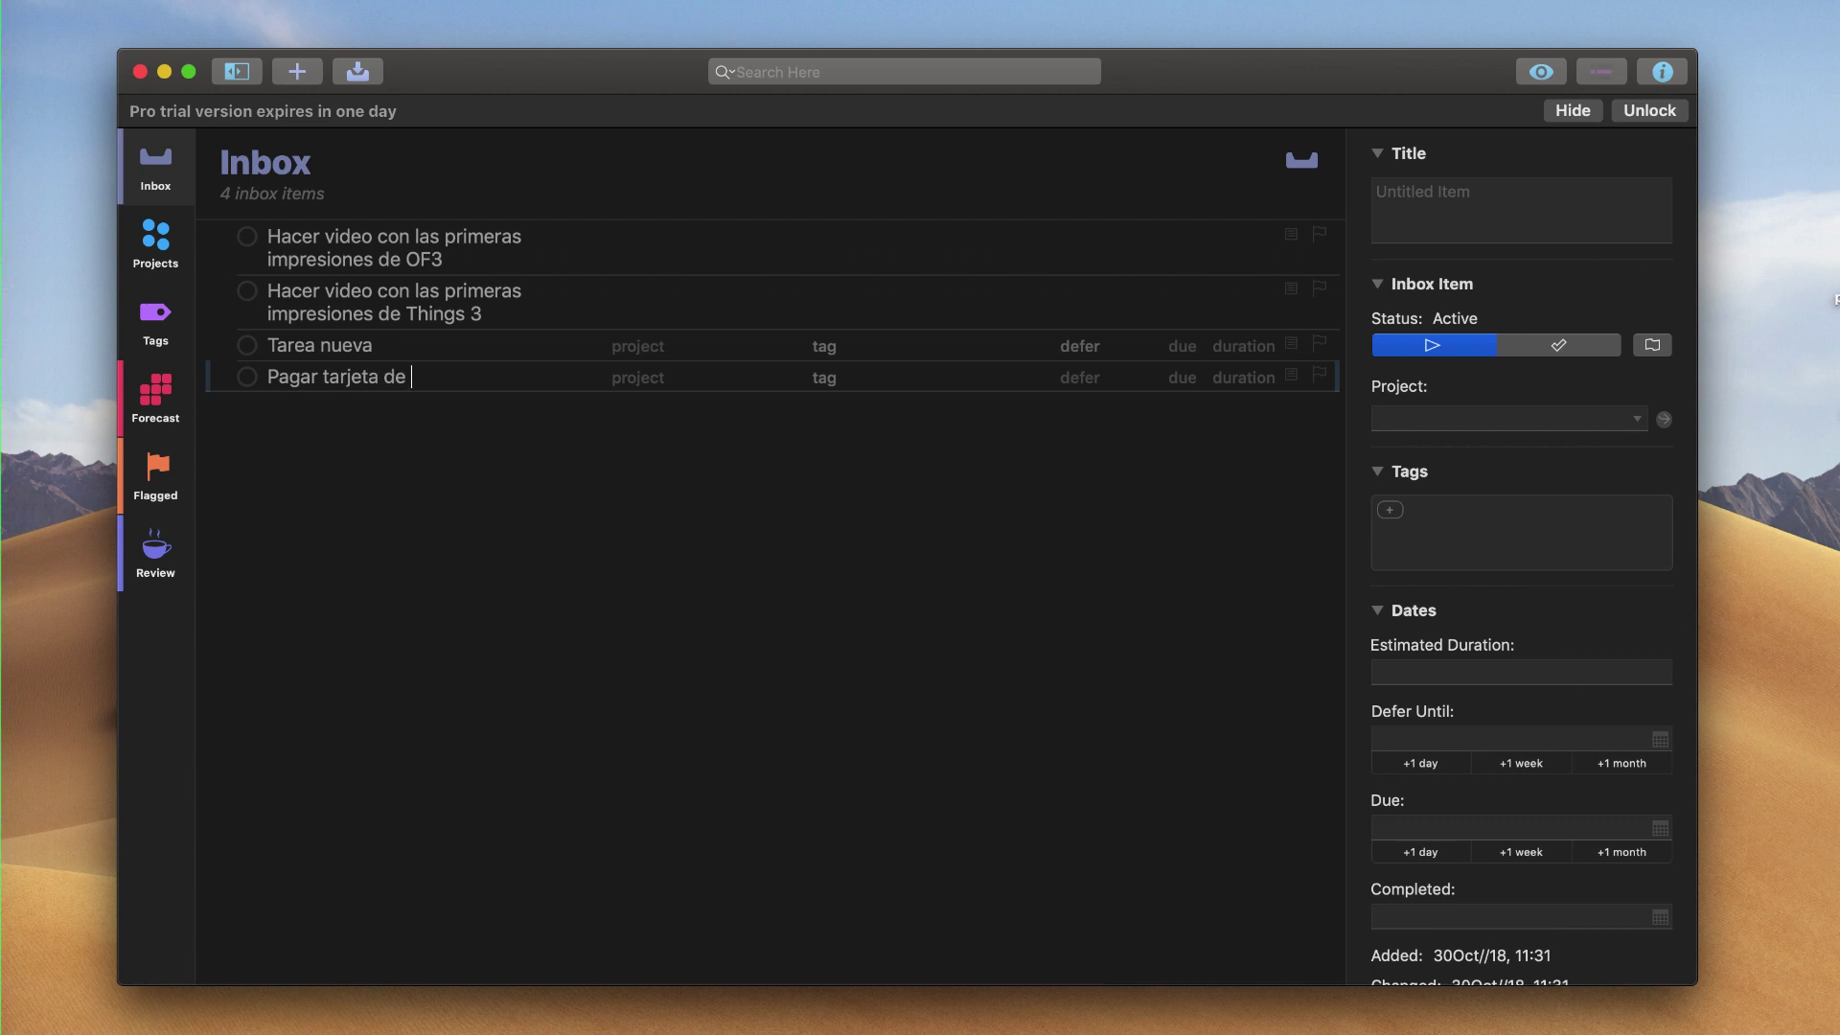
pyautogui.write('crédito')
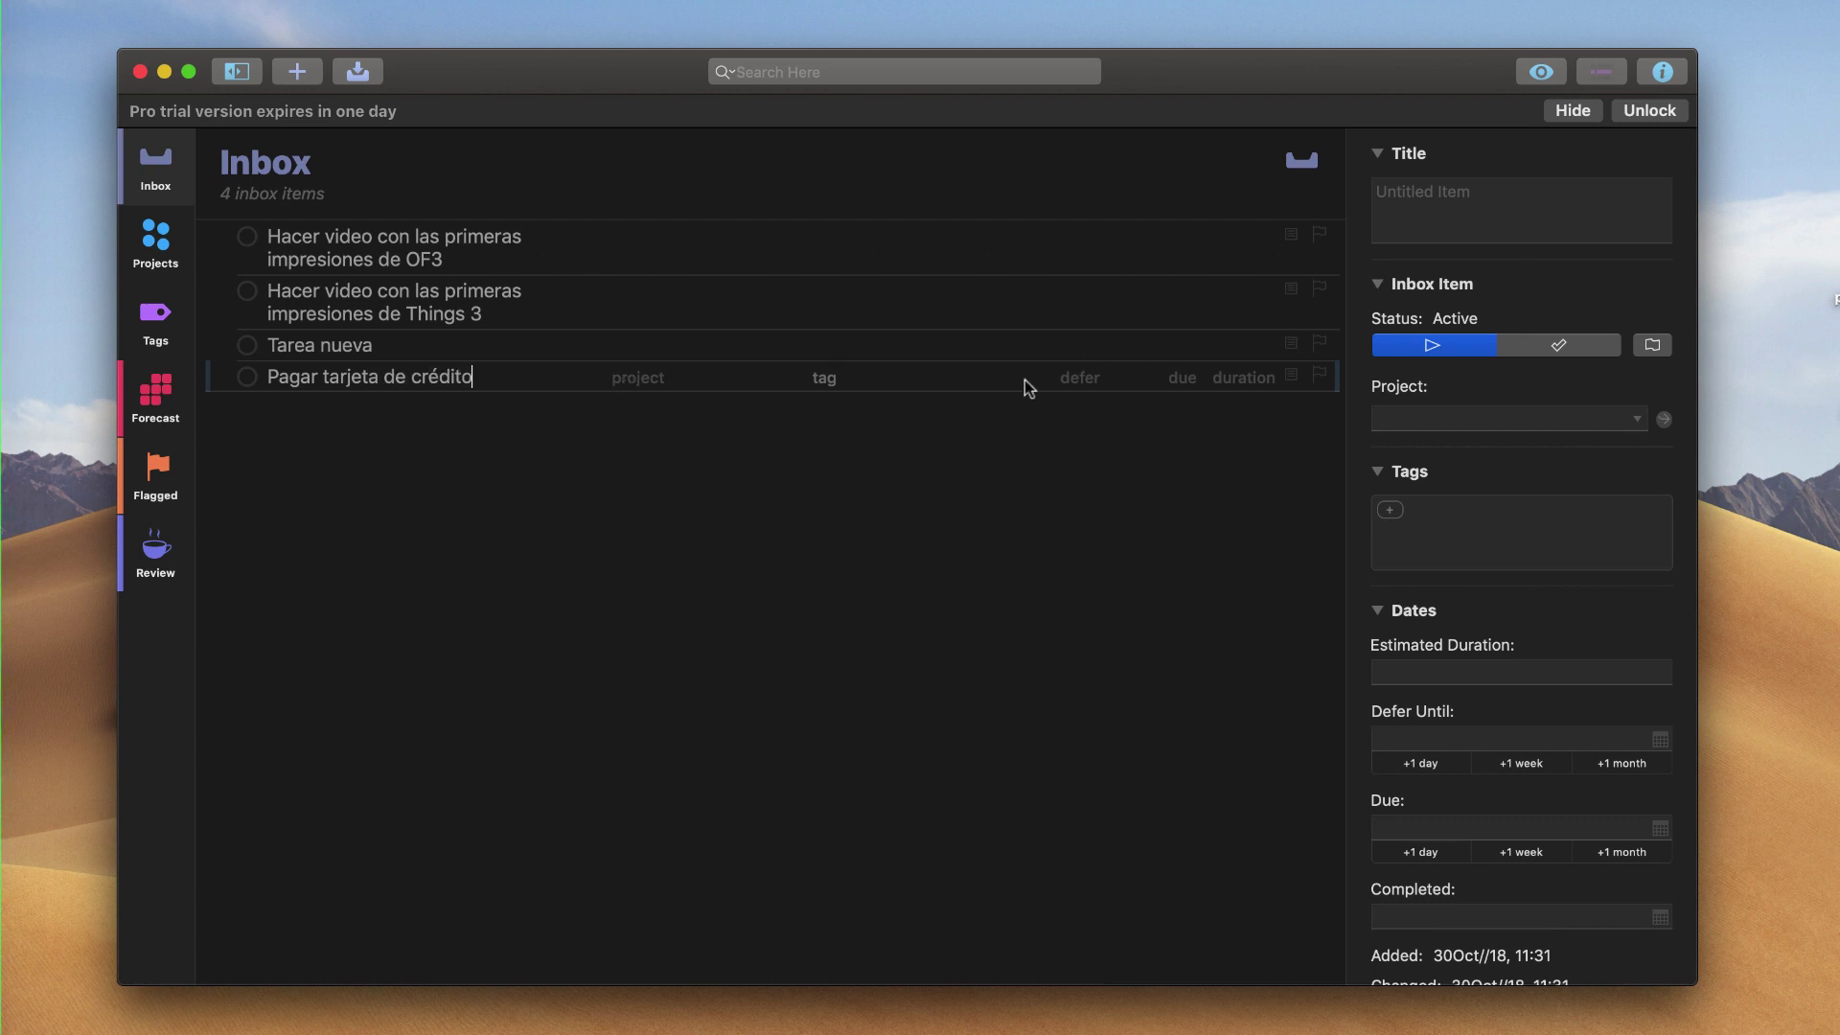
# Set the due date of "Pagar tarjeta de crédito" to 1 November 2018.
pyautogui.click(1183, 381)
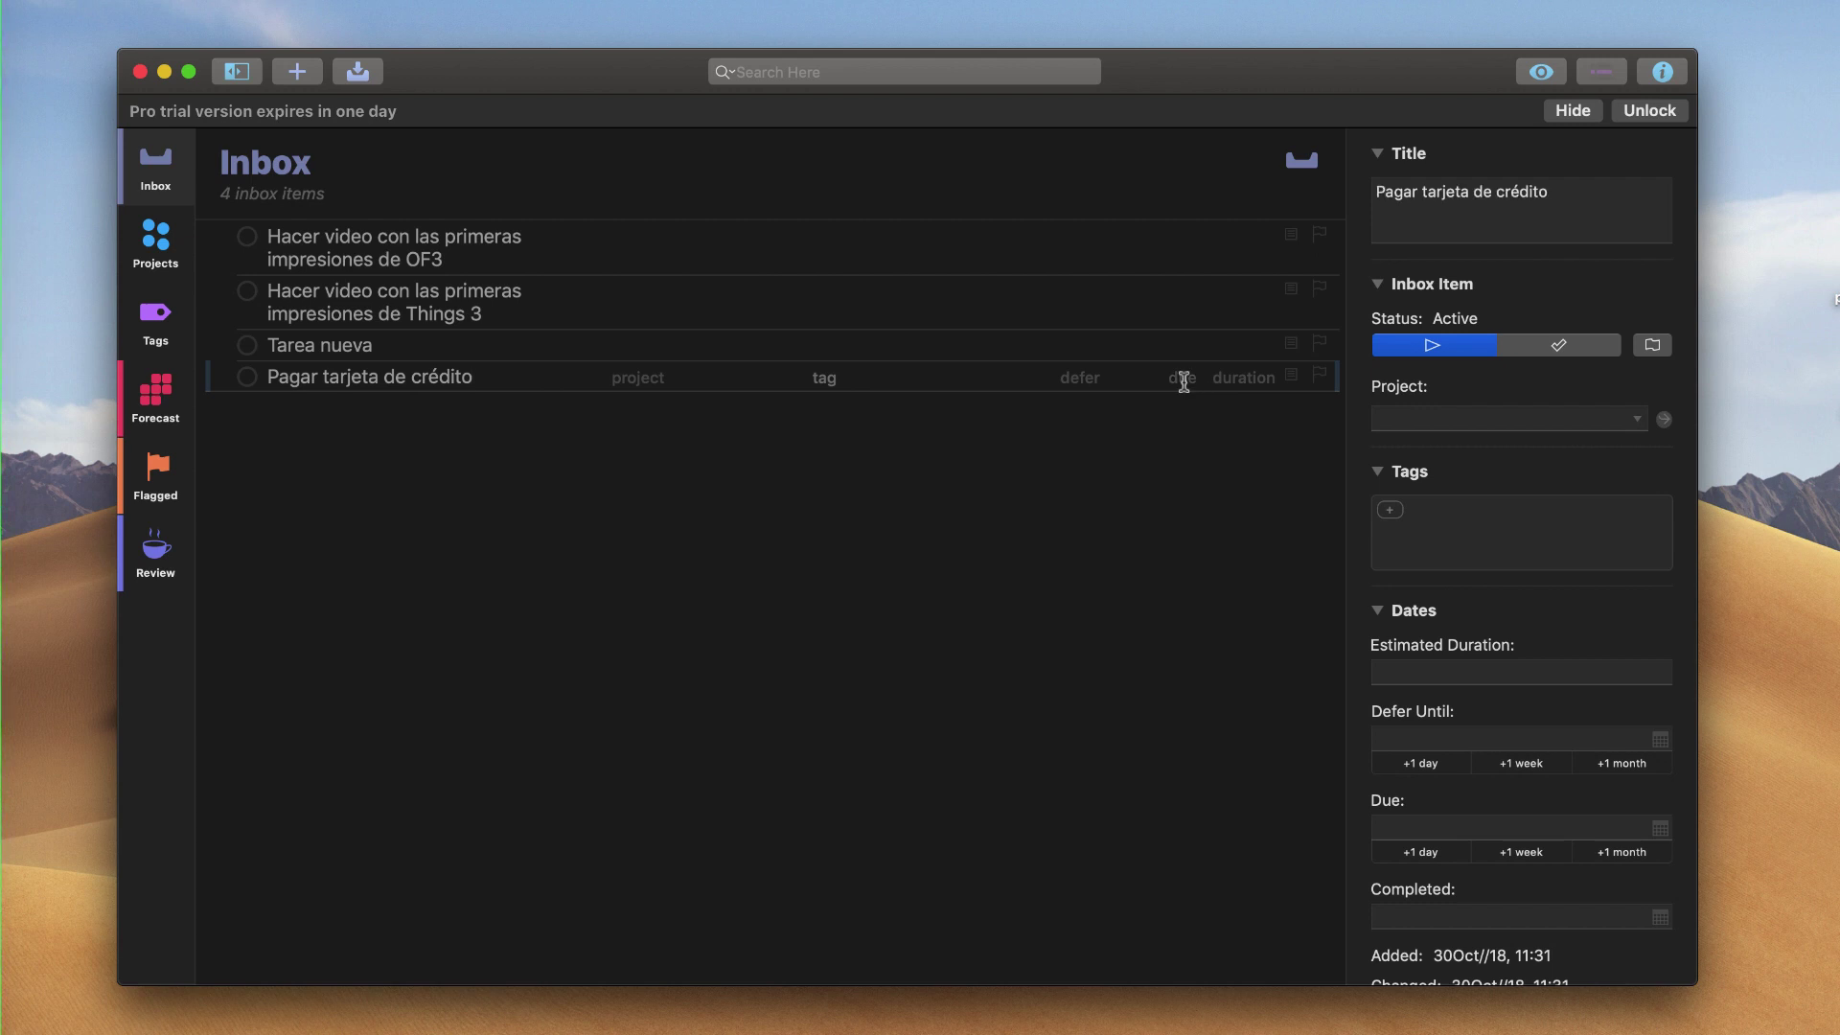
pyautogui.write('1 no')
pyautogui.press('Return')
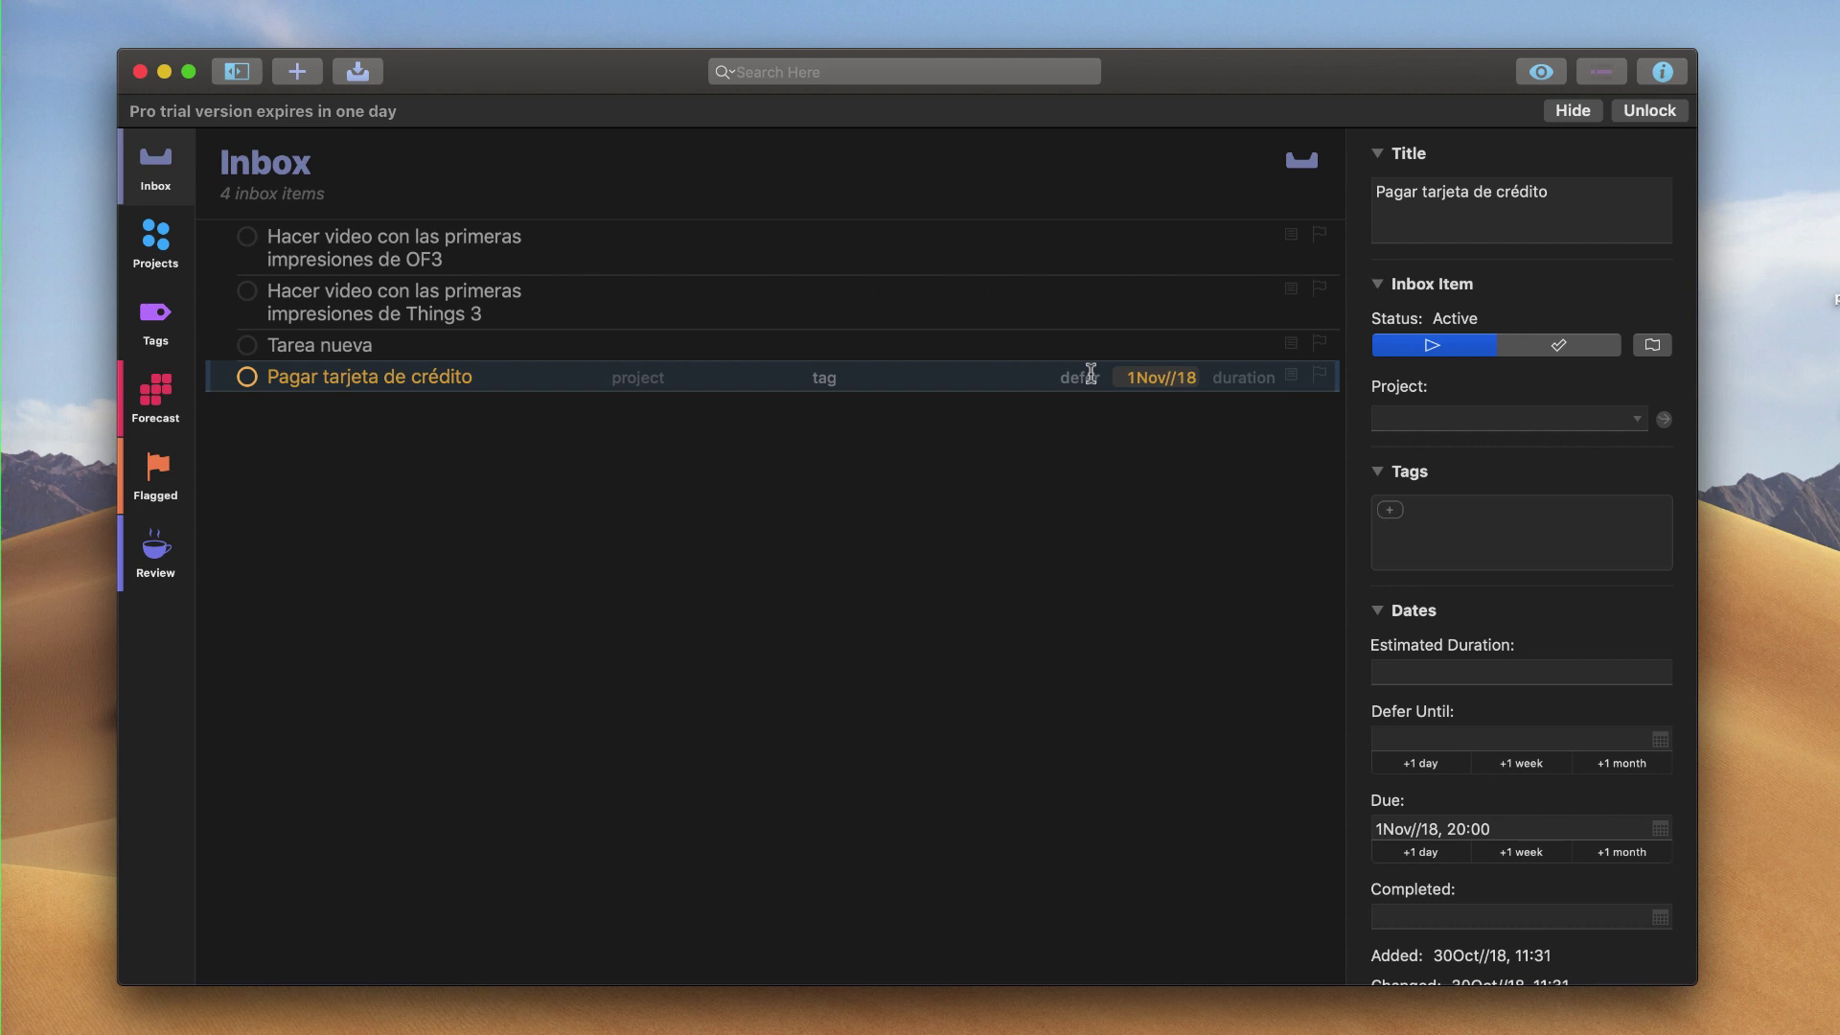
# Change the due date of "Pagar tarjeta de crédito" to 1 December 2018.
pyautogui.click(1150, 381)
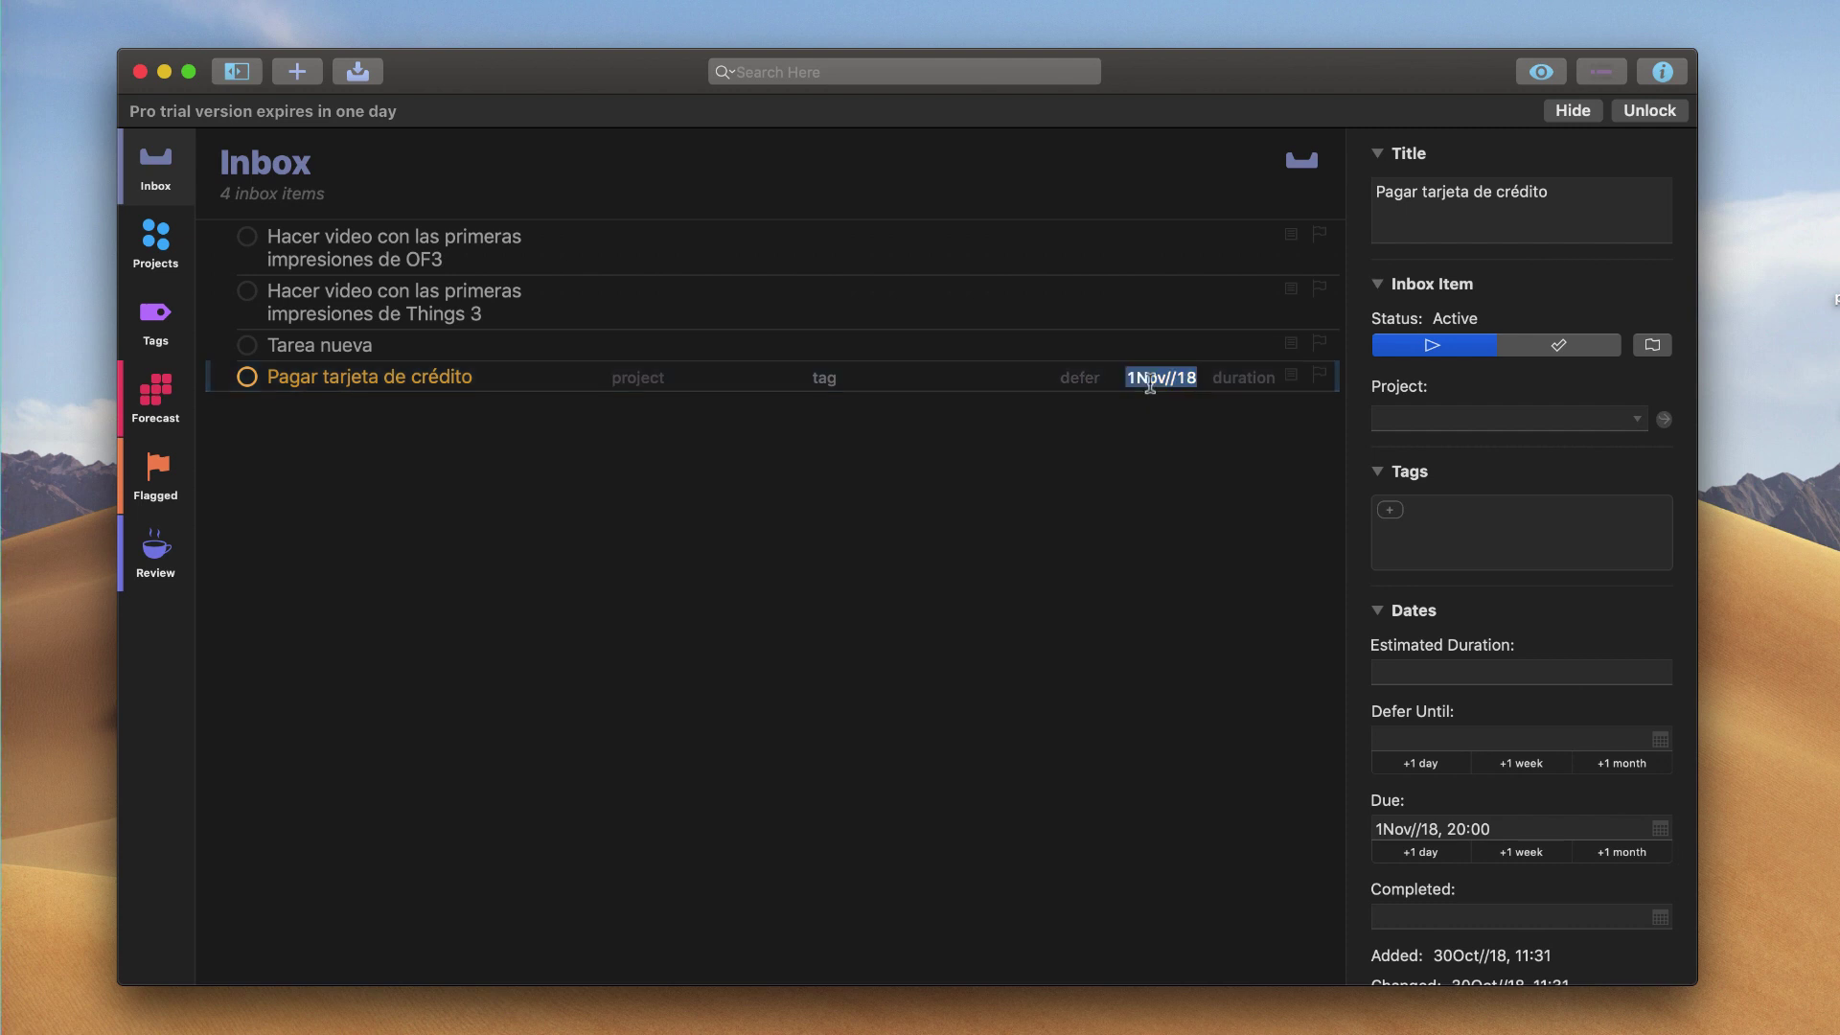
pyautogui.write('1 dec')
pyautogui.press('Return')
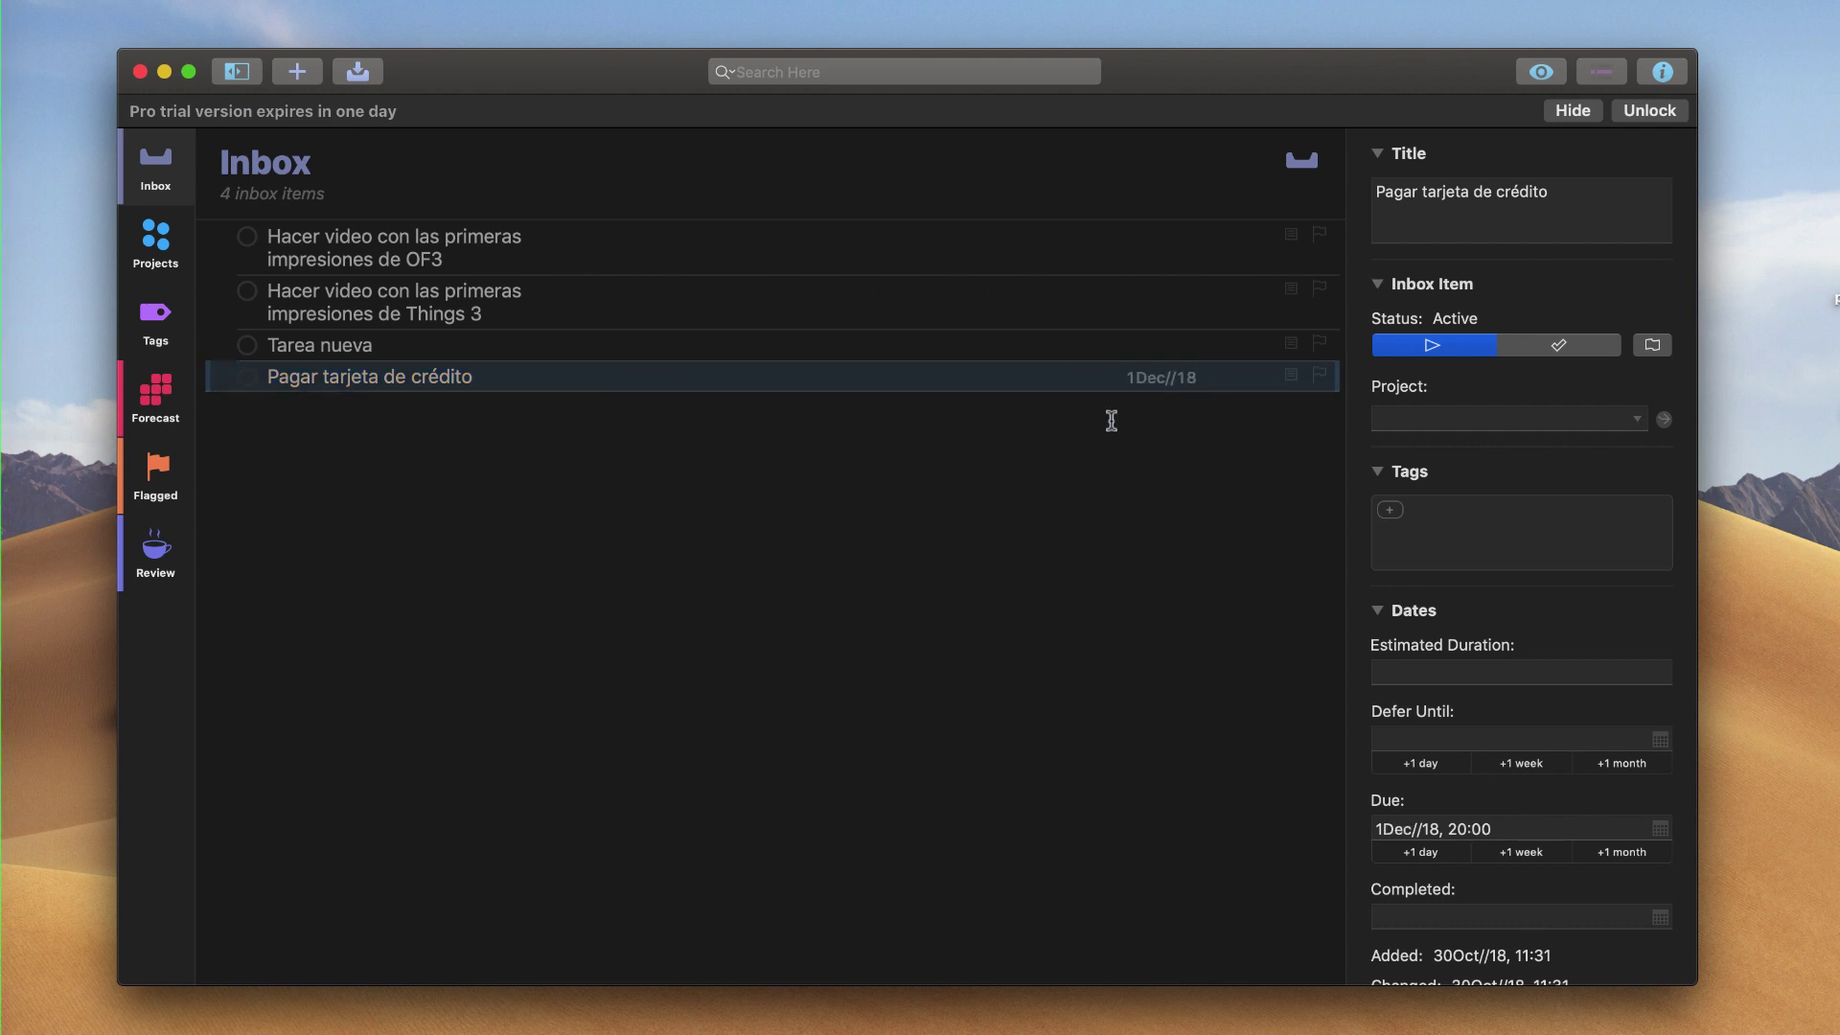
# Defer "Pagar tarjeta de crédito" until 20 November 2018 and deselect the item.
pyautogui.click(1072, 380)
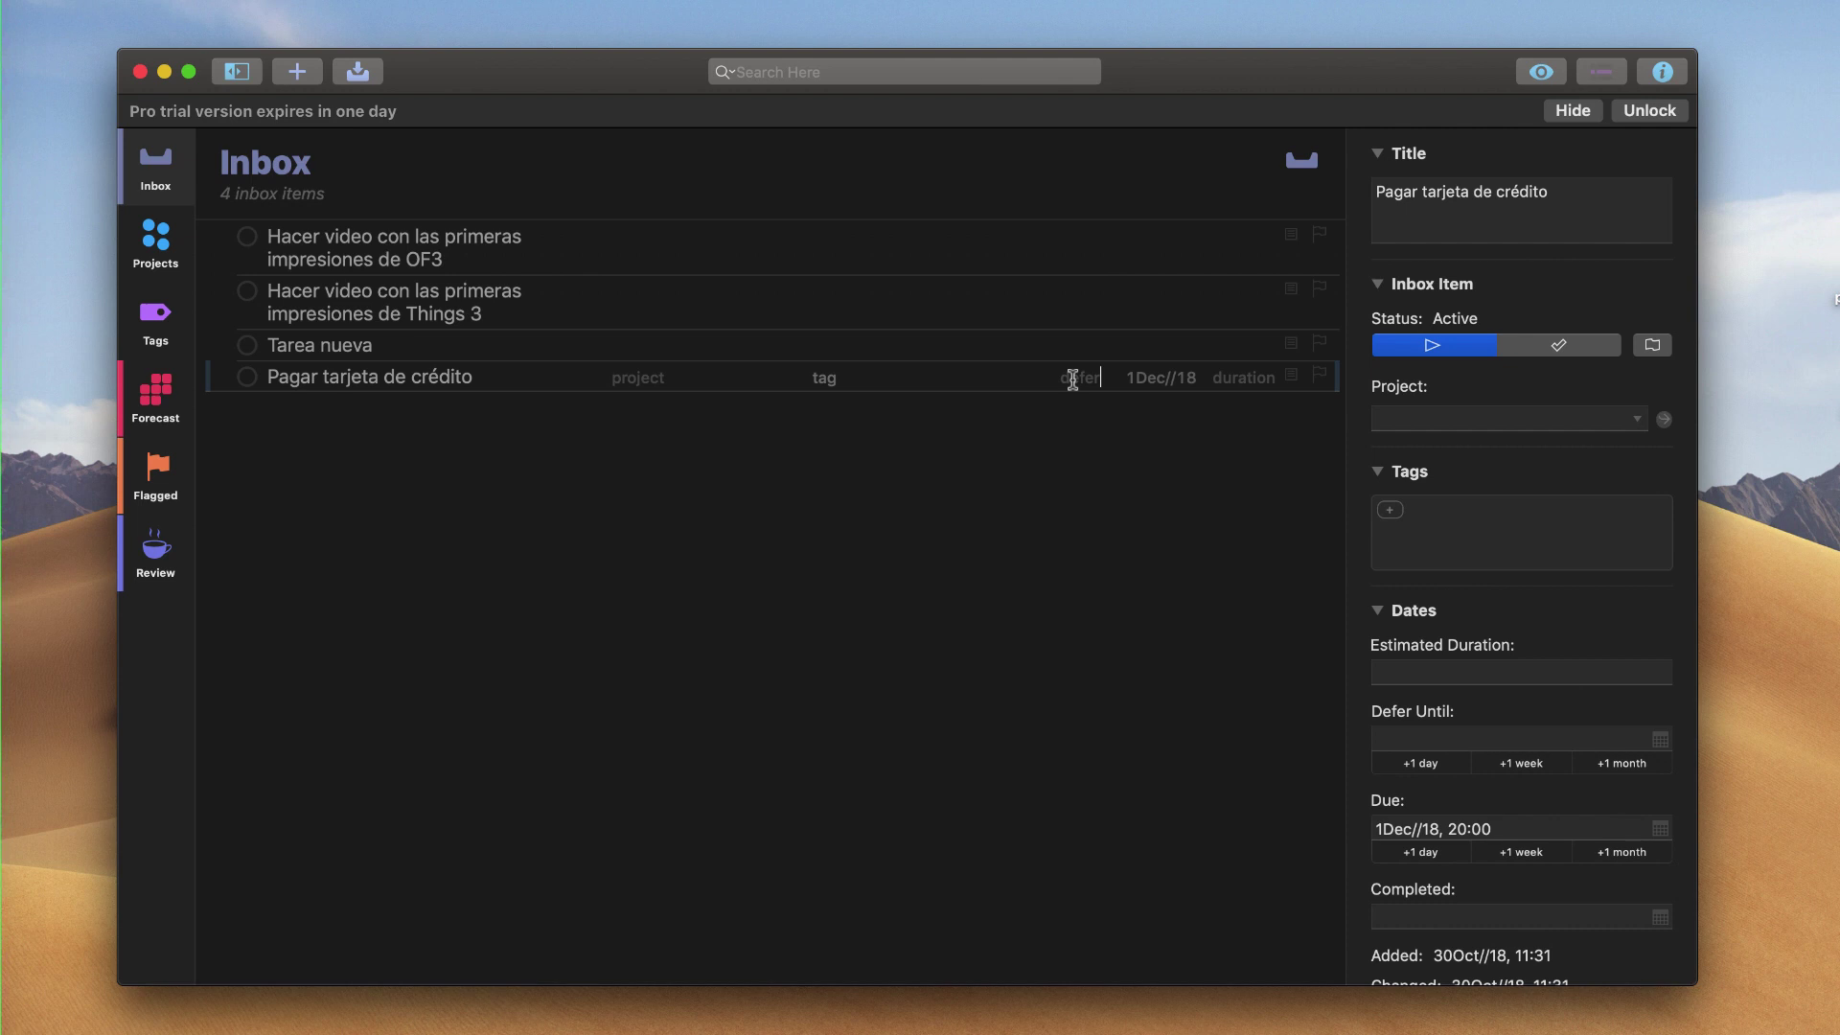
pyautogui.write('20 nov')
pyautogui.press('Return')
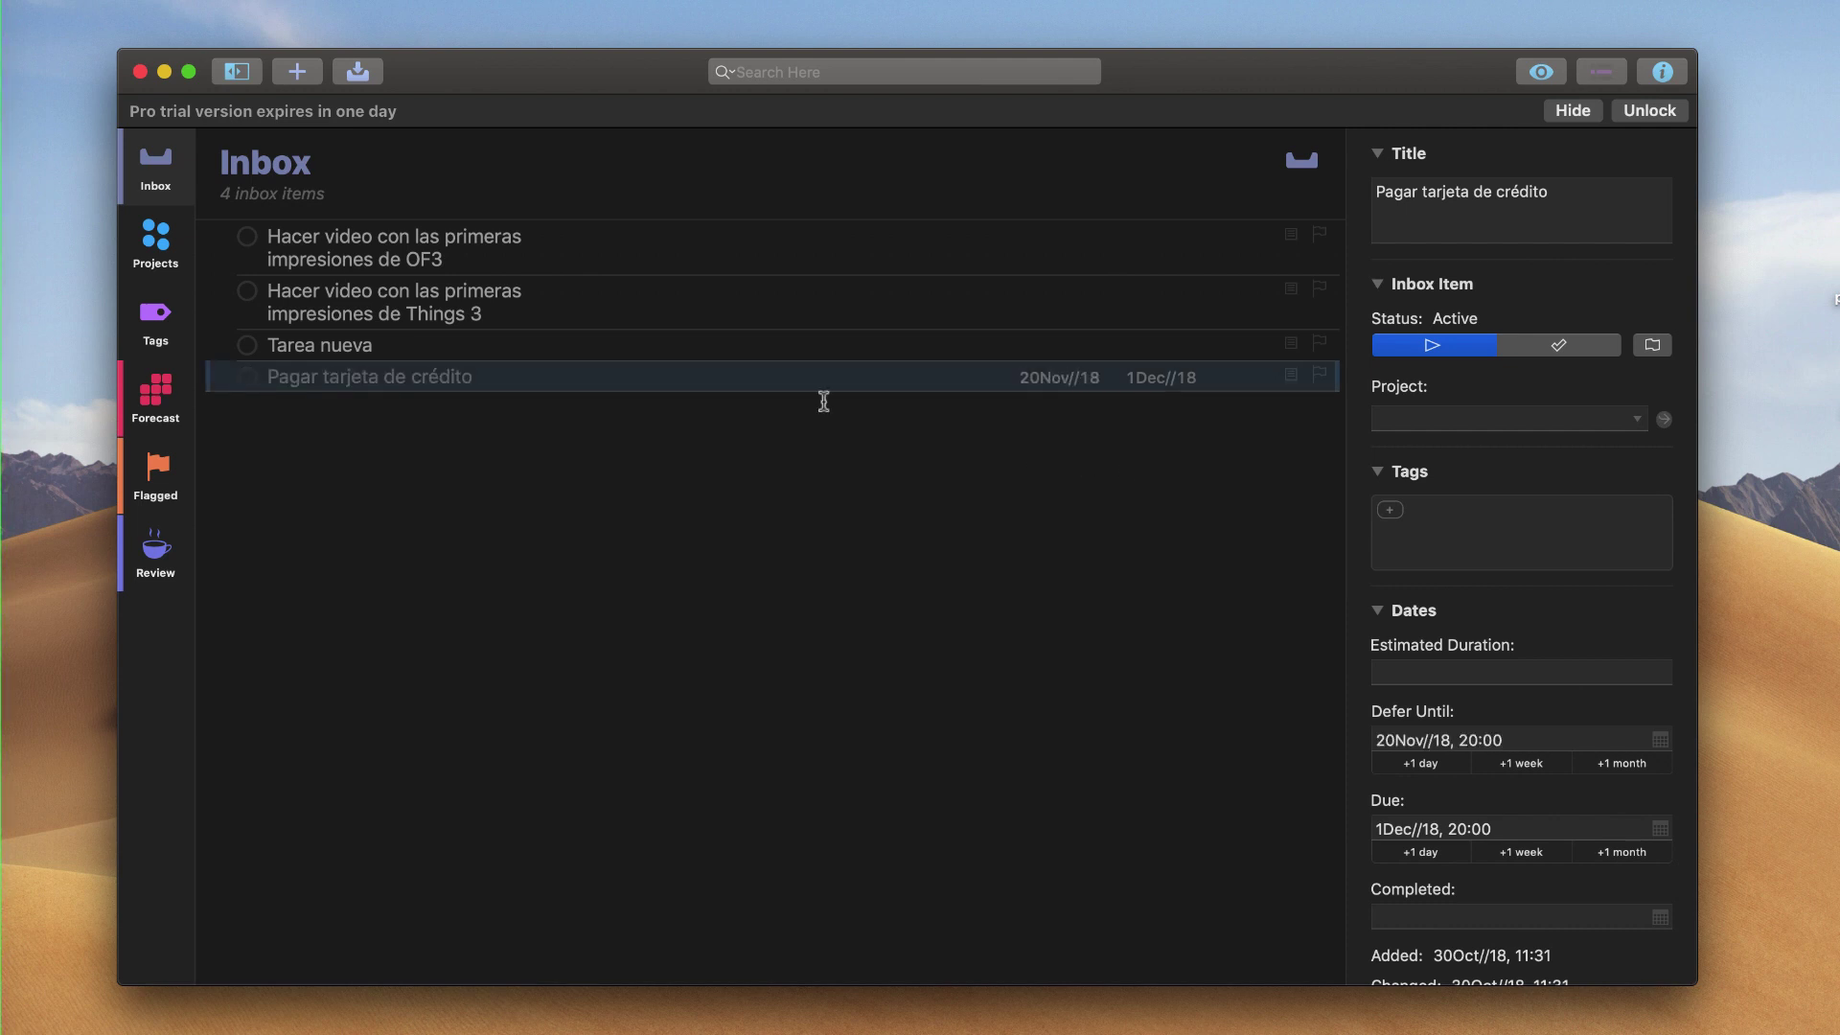
pyautogui.click(539, 441)
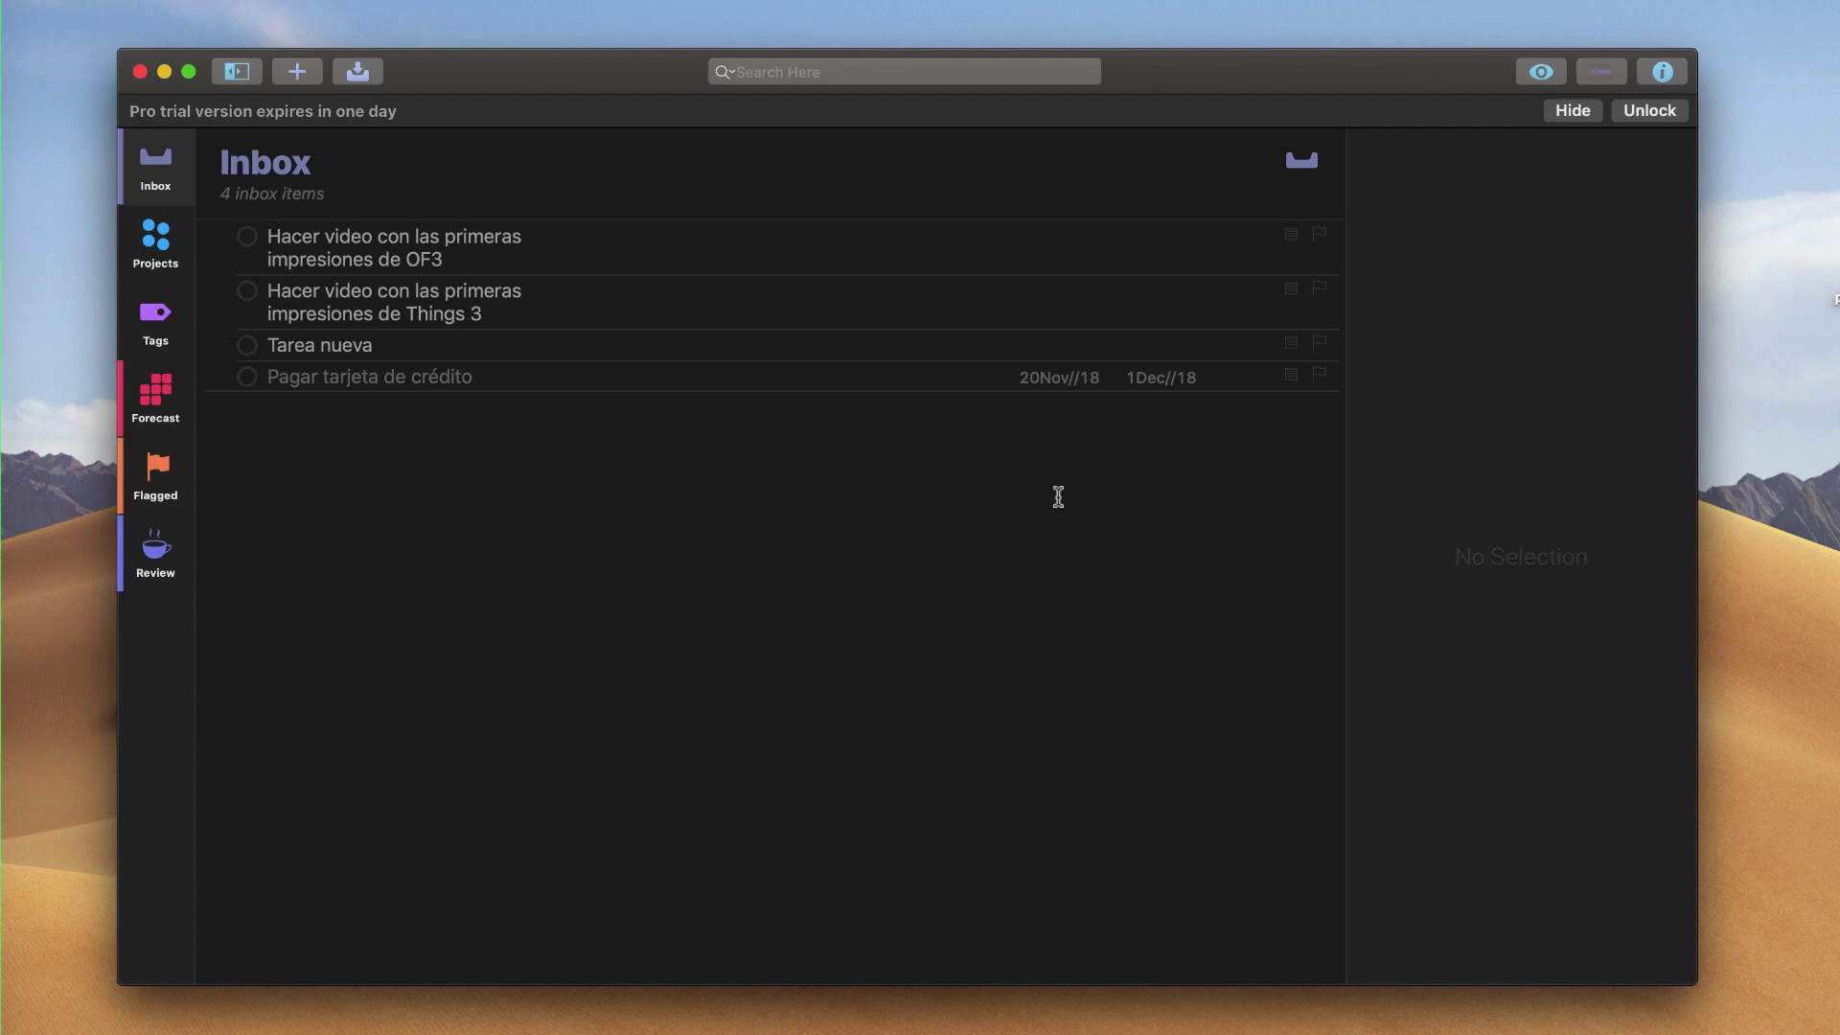
# Select the "Pagar tarjeta de crédito" item, then hide its inspector and show it again.
pyautogui.moveTo(1076, 381)
pyautogui.click(1227, 379)
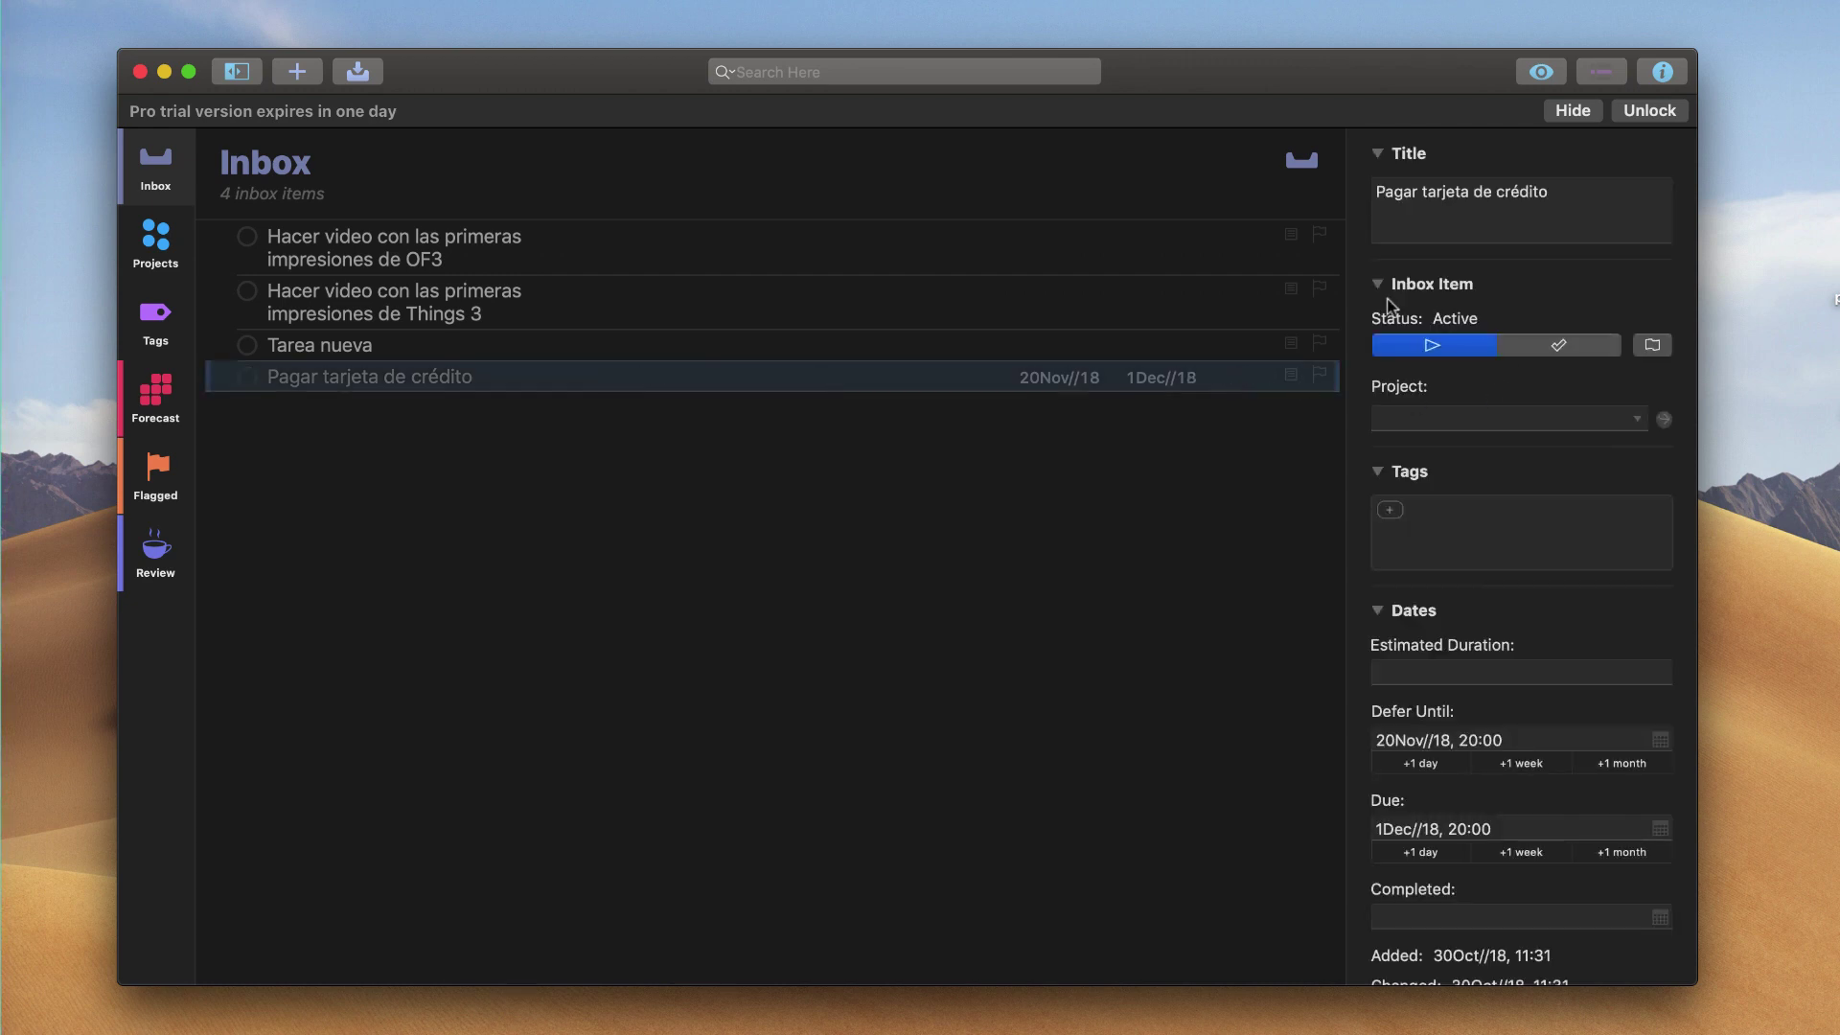
pyautogui.click(1669, 77)
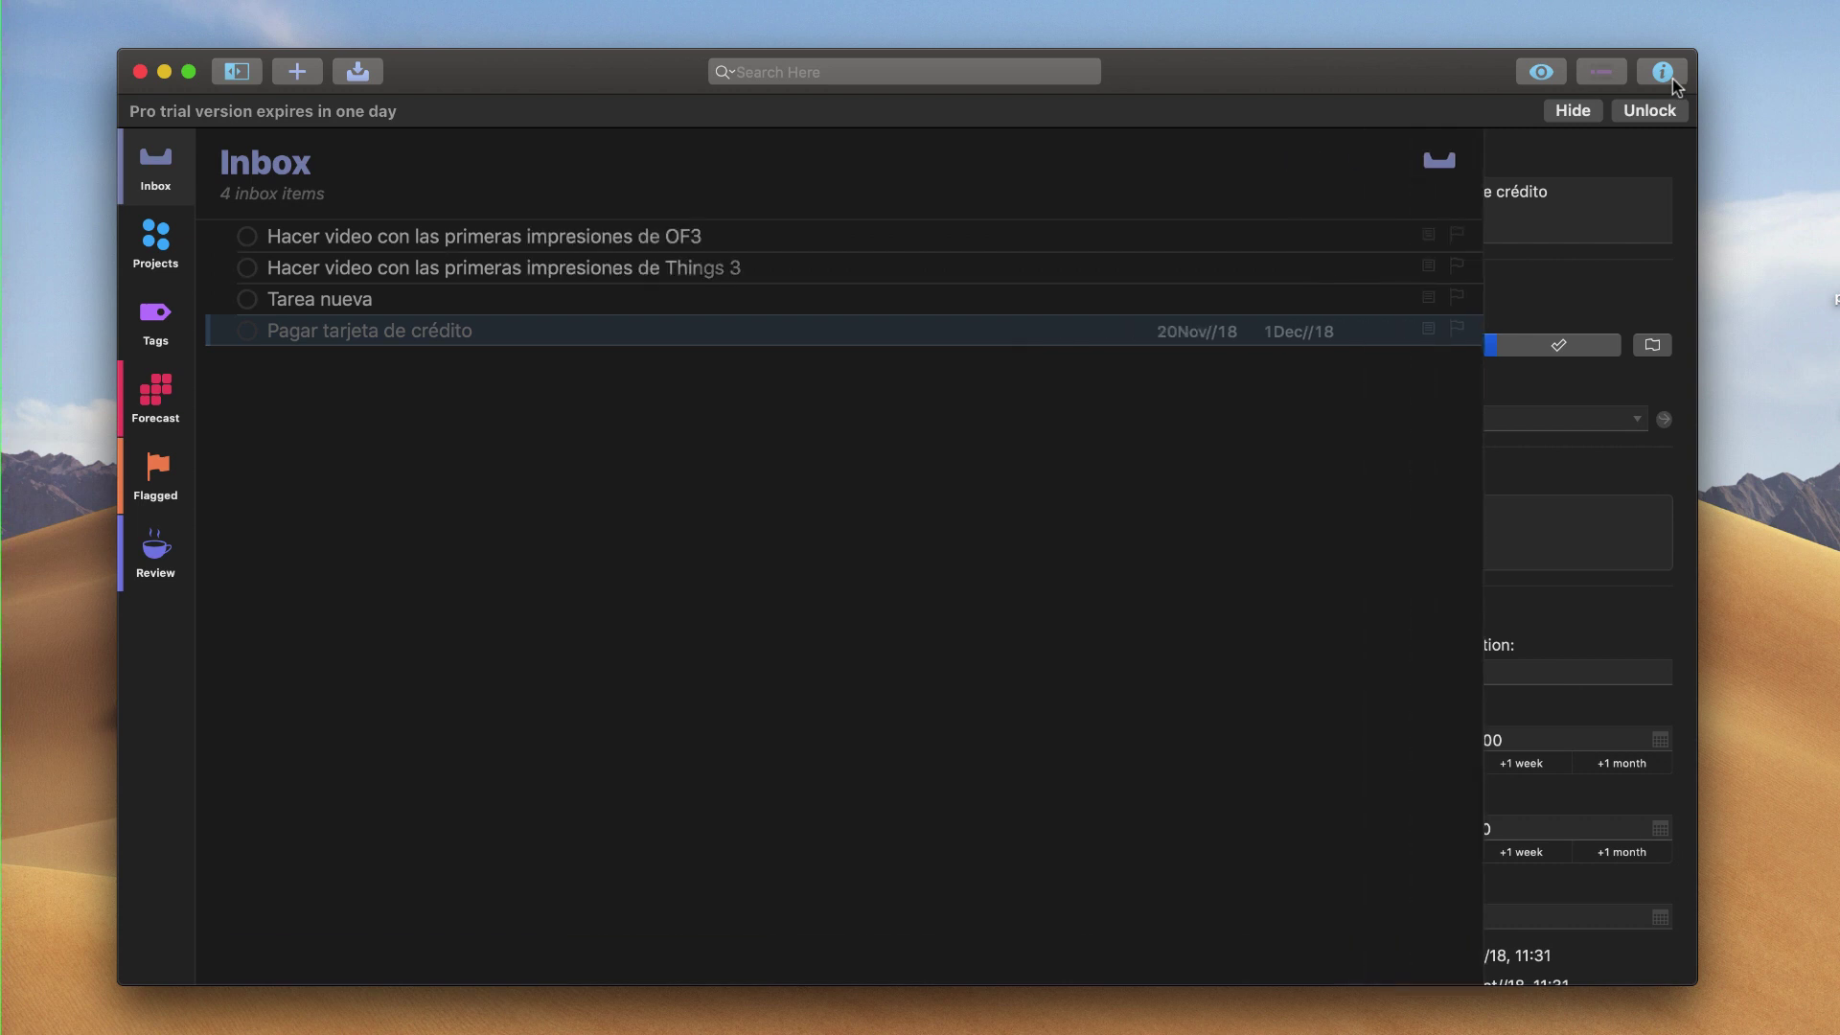
pyautogui.click(1671, 79)
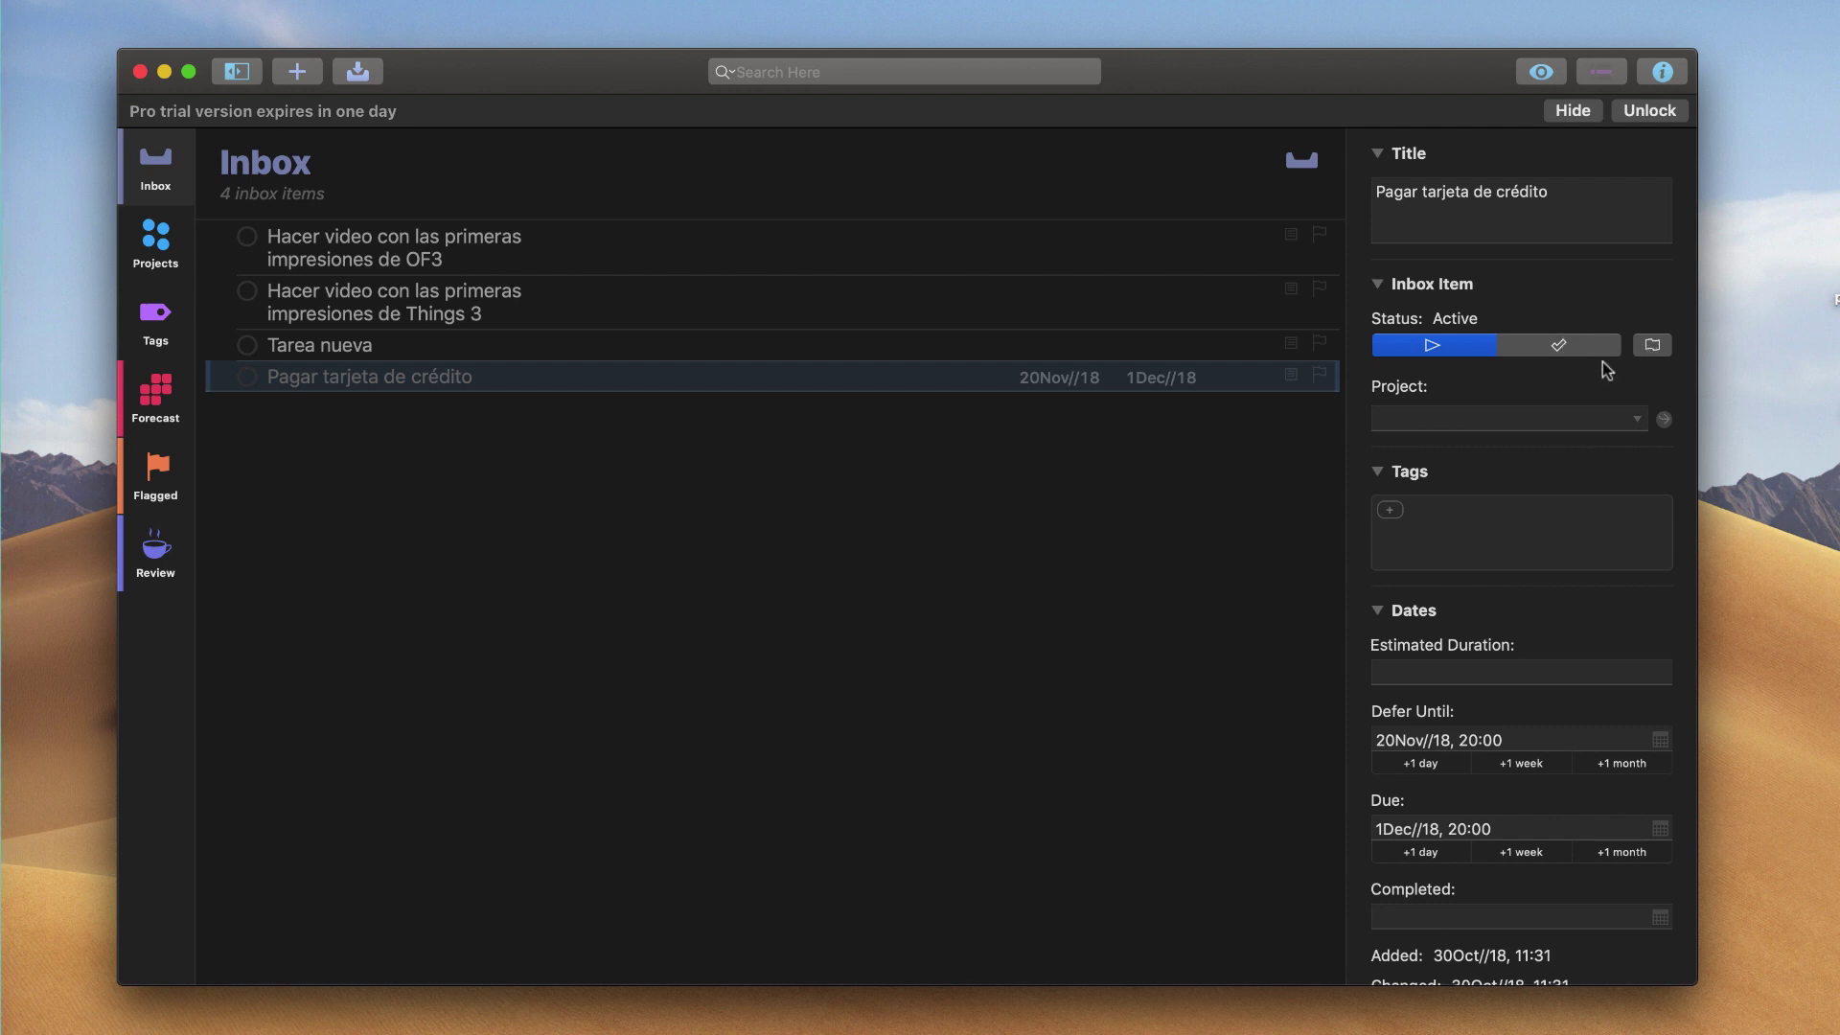
# Flag and unflag "Pagar tarjeta de crédito", and examine its project, tags, dates, repeat and note fields in the inspector.
pyautogui.click(1660, 347)
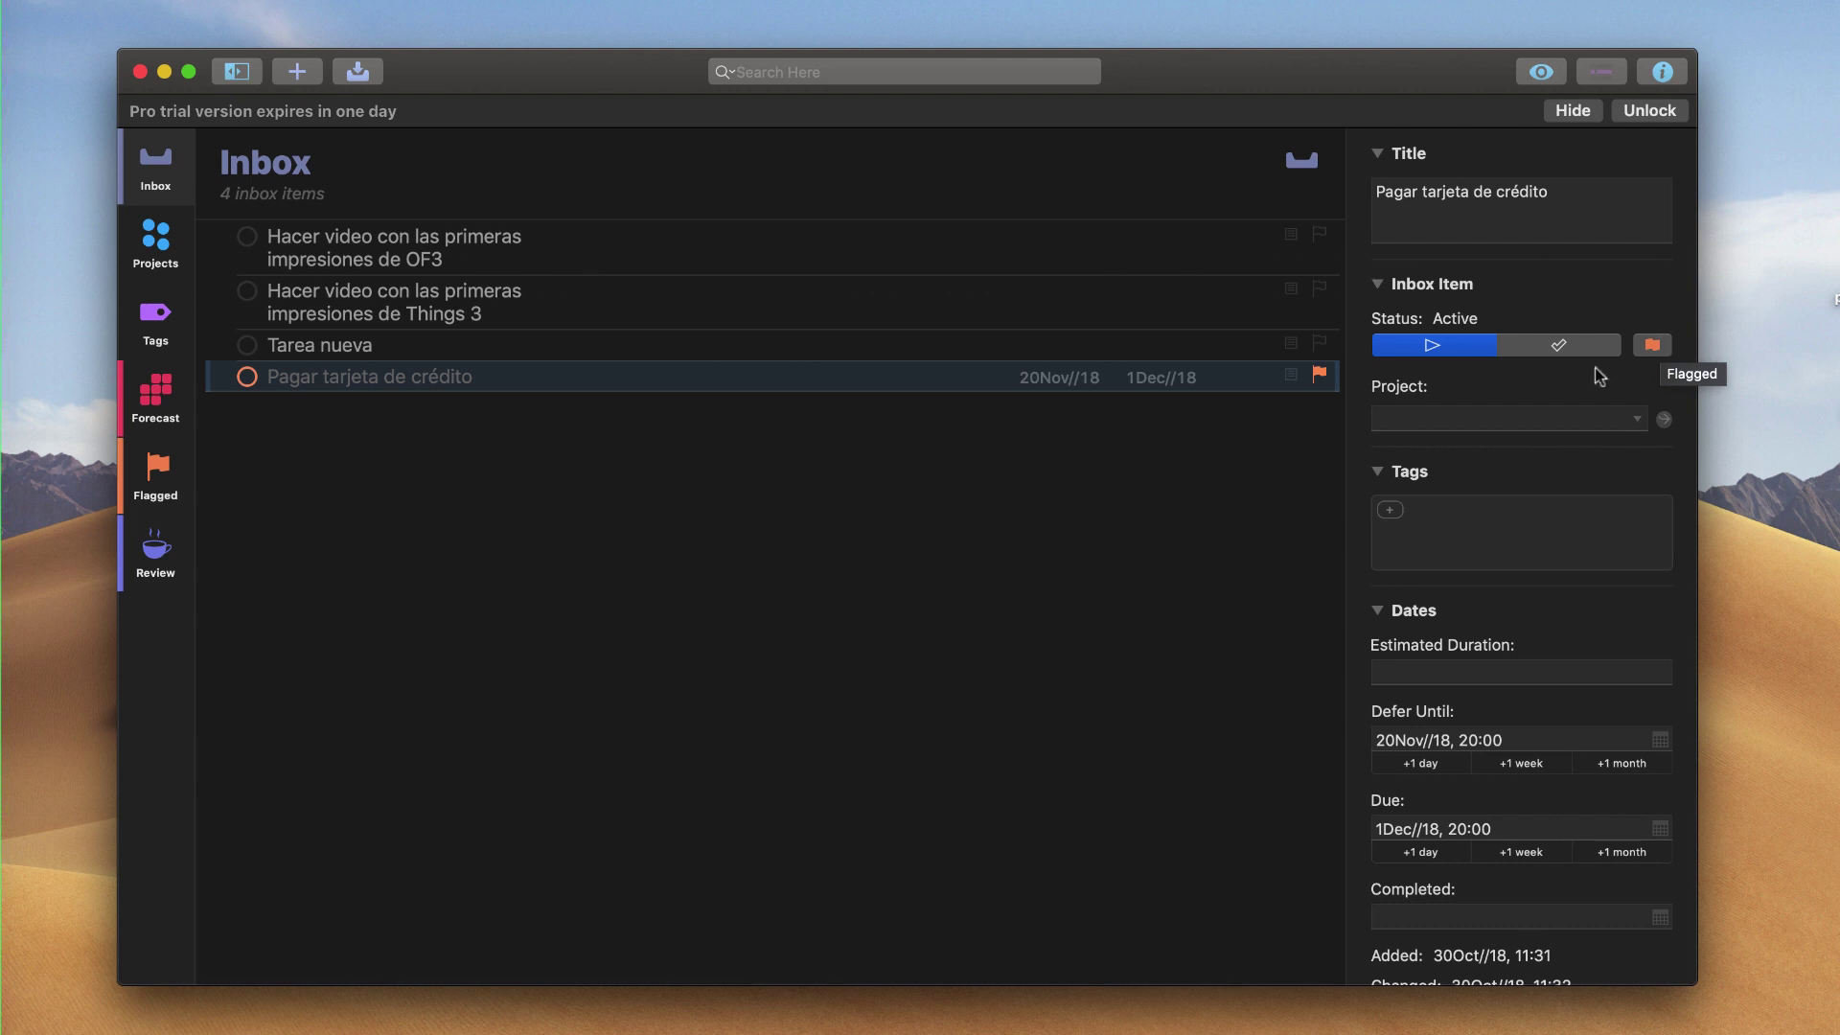
pyautogui.click(1653, 345)
pyautogui.click(1635, 415)
pyautogui.click(1636, 416)
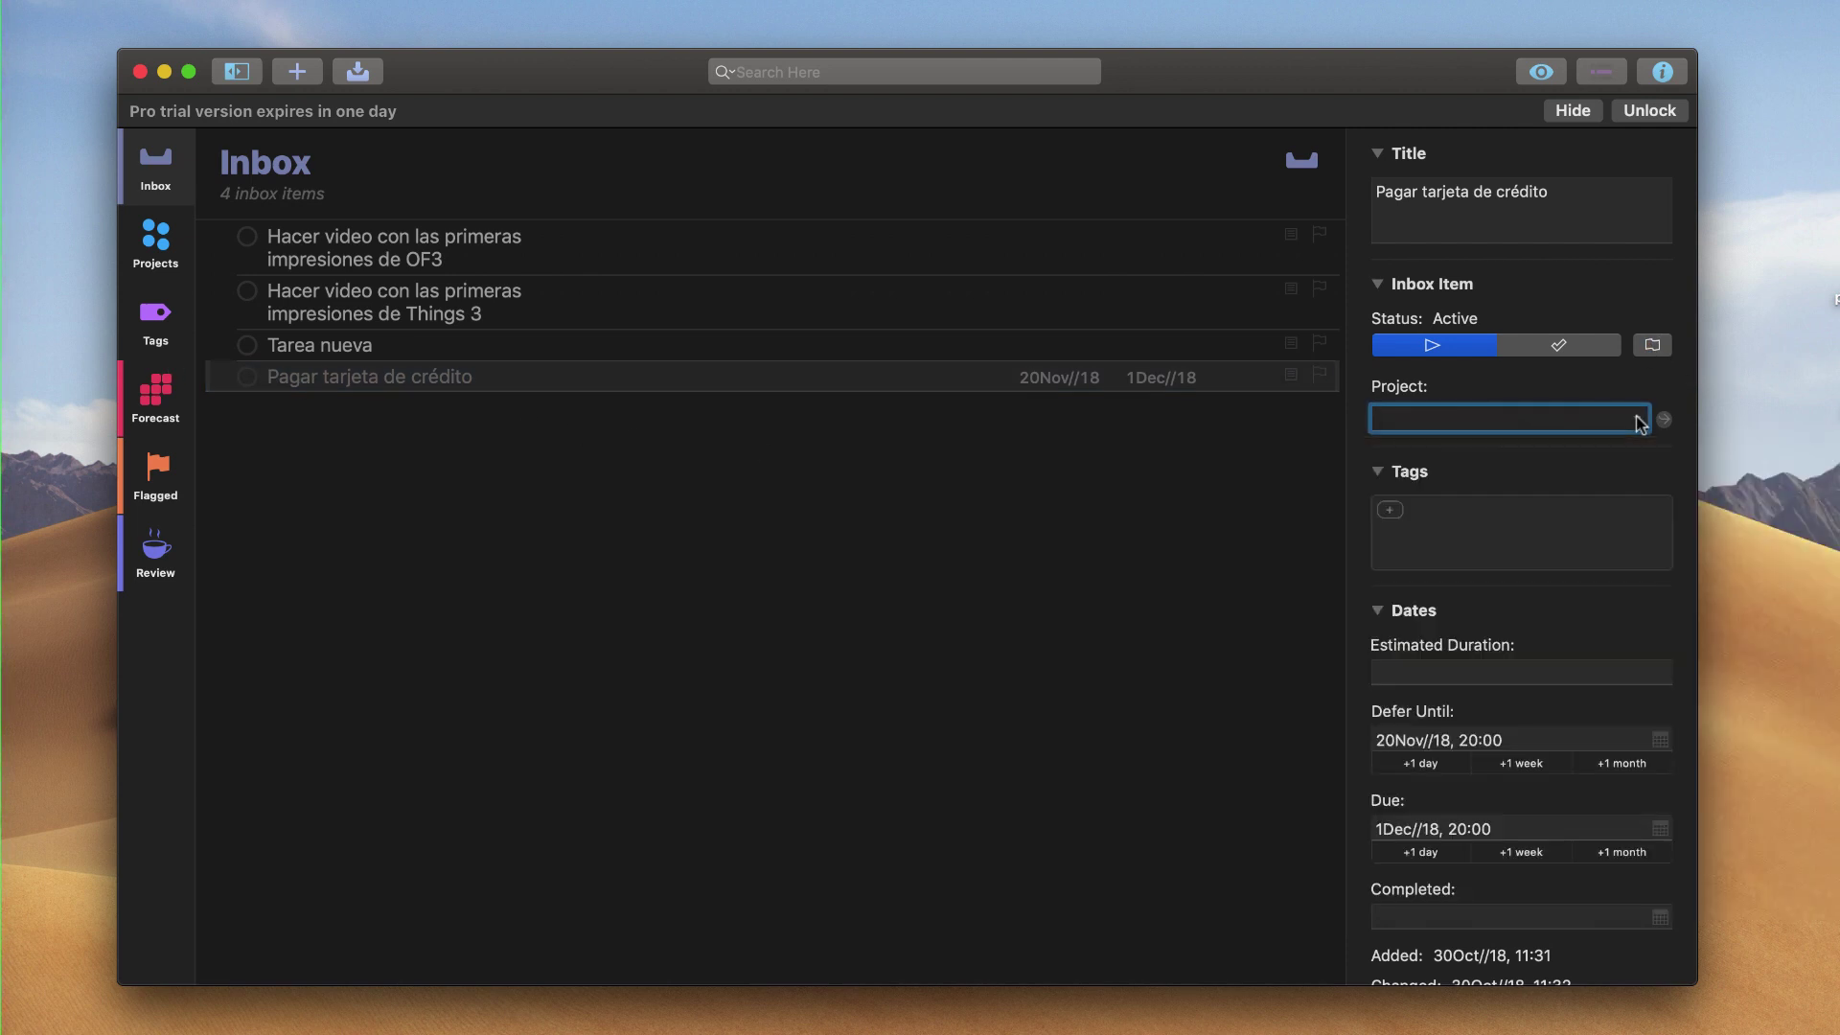
pyautogui.scroll(-2, 1476, 532)
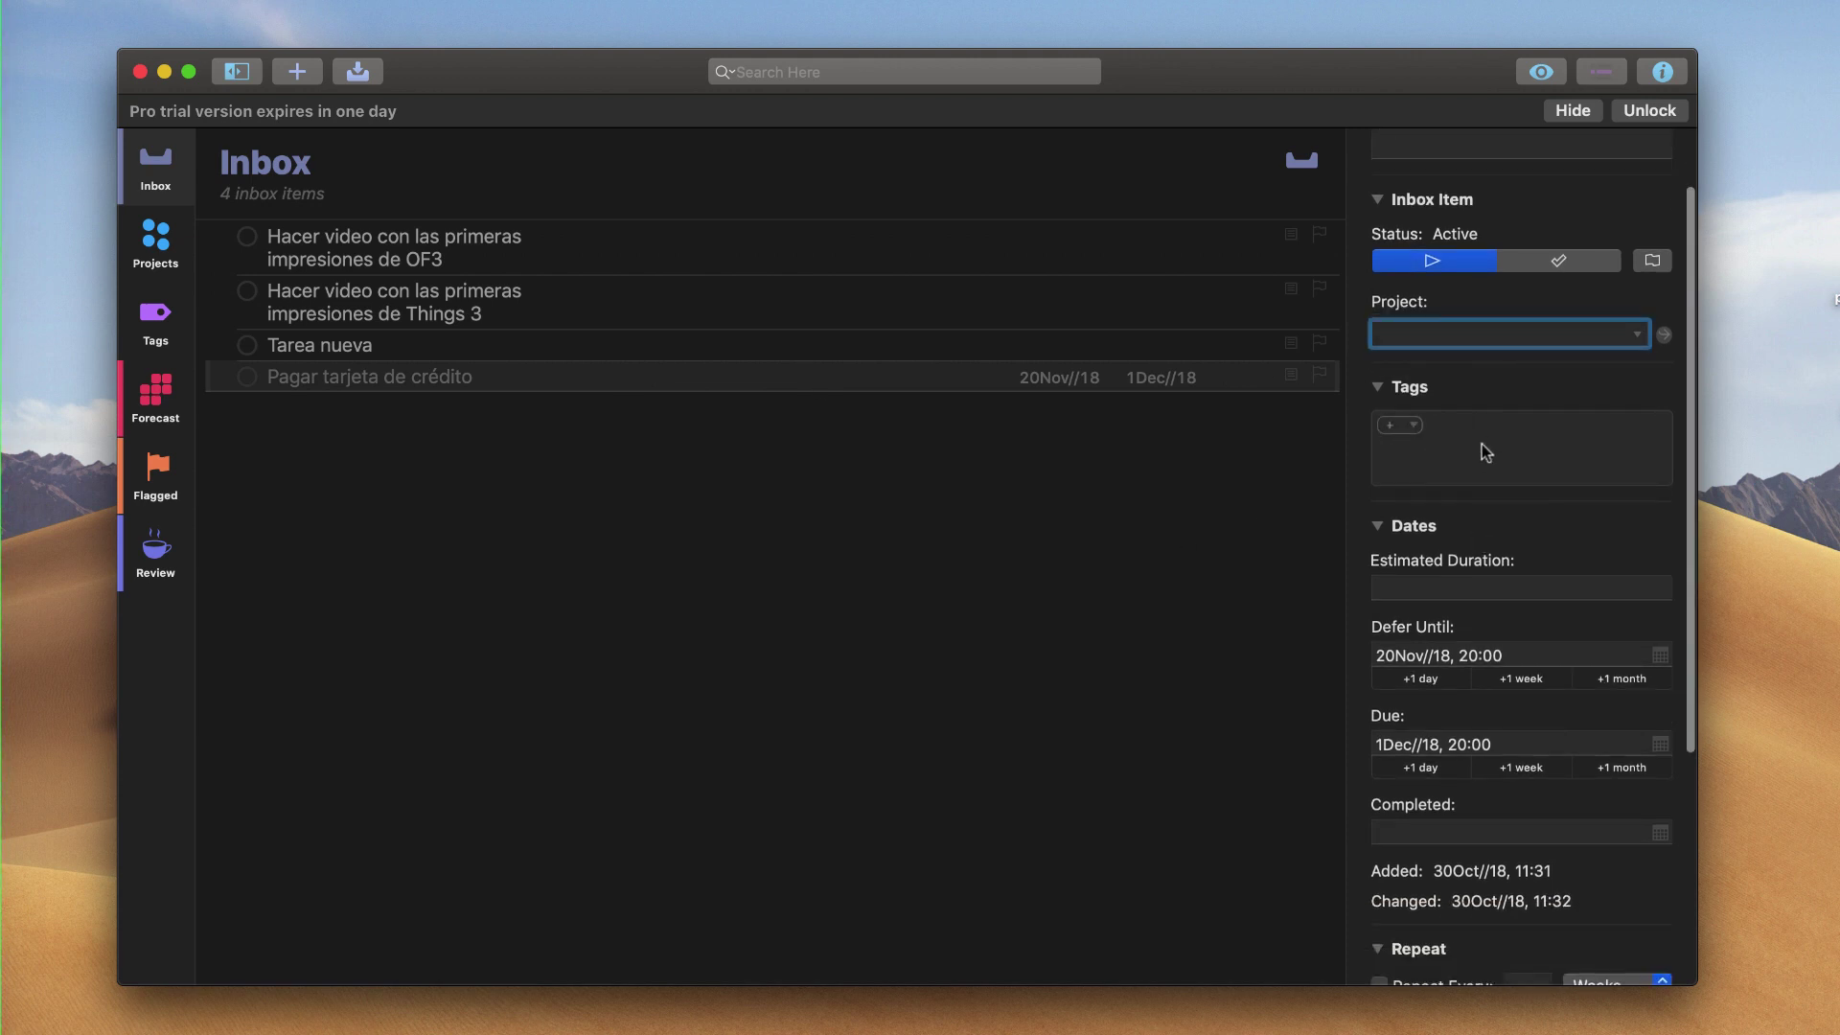
pyautogui.scroll(-5, 1533, 451)
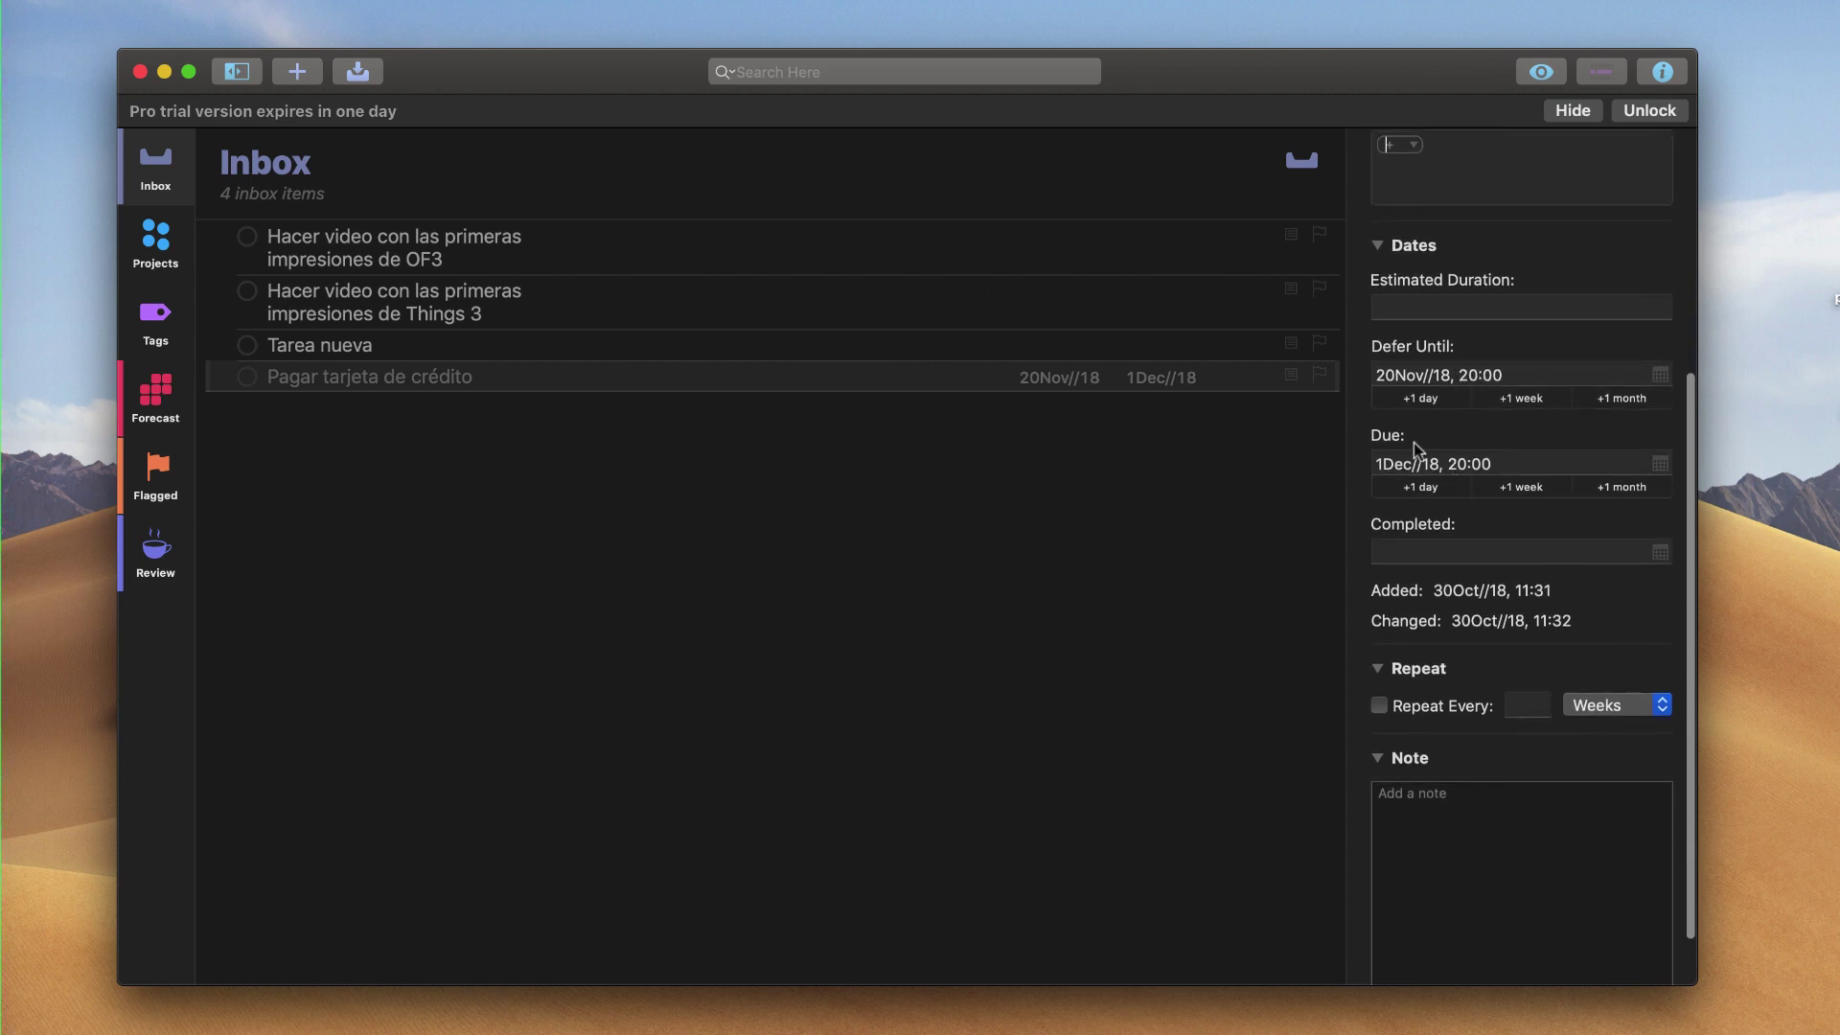
pyautogui.scroll(-2, 1400, 493)
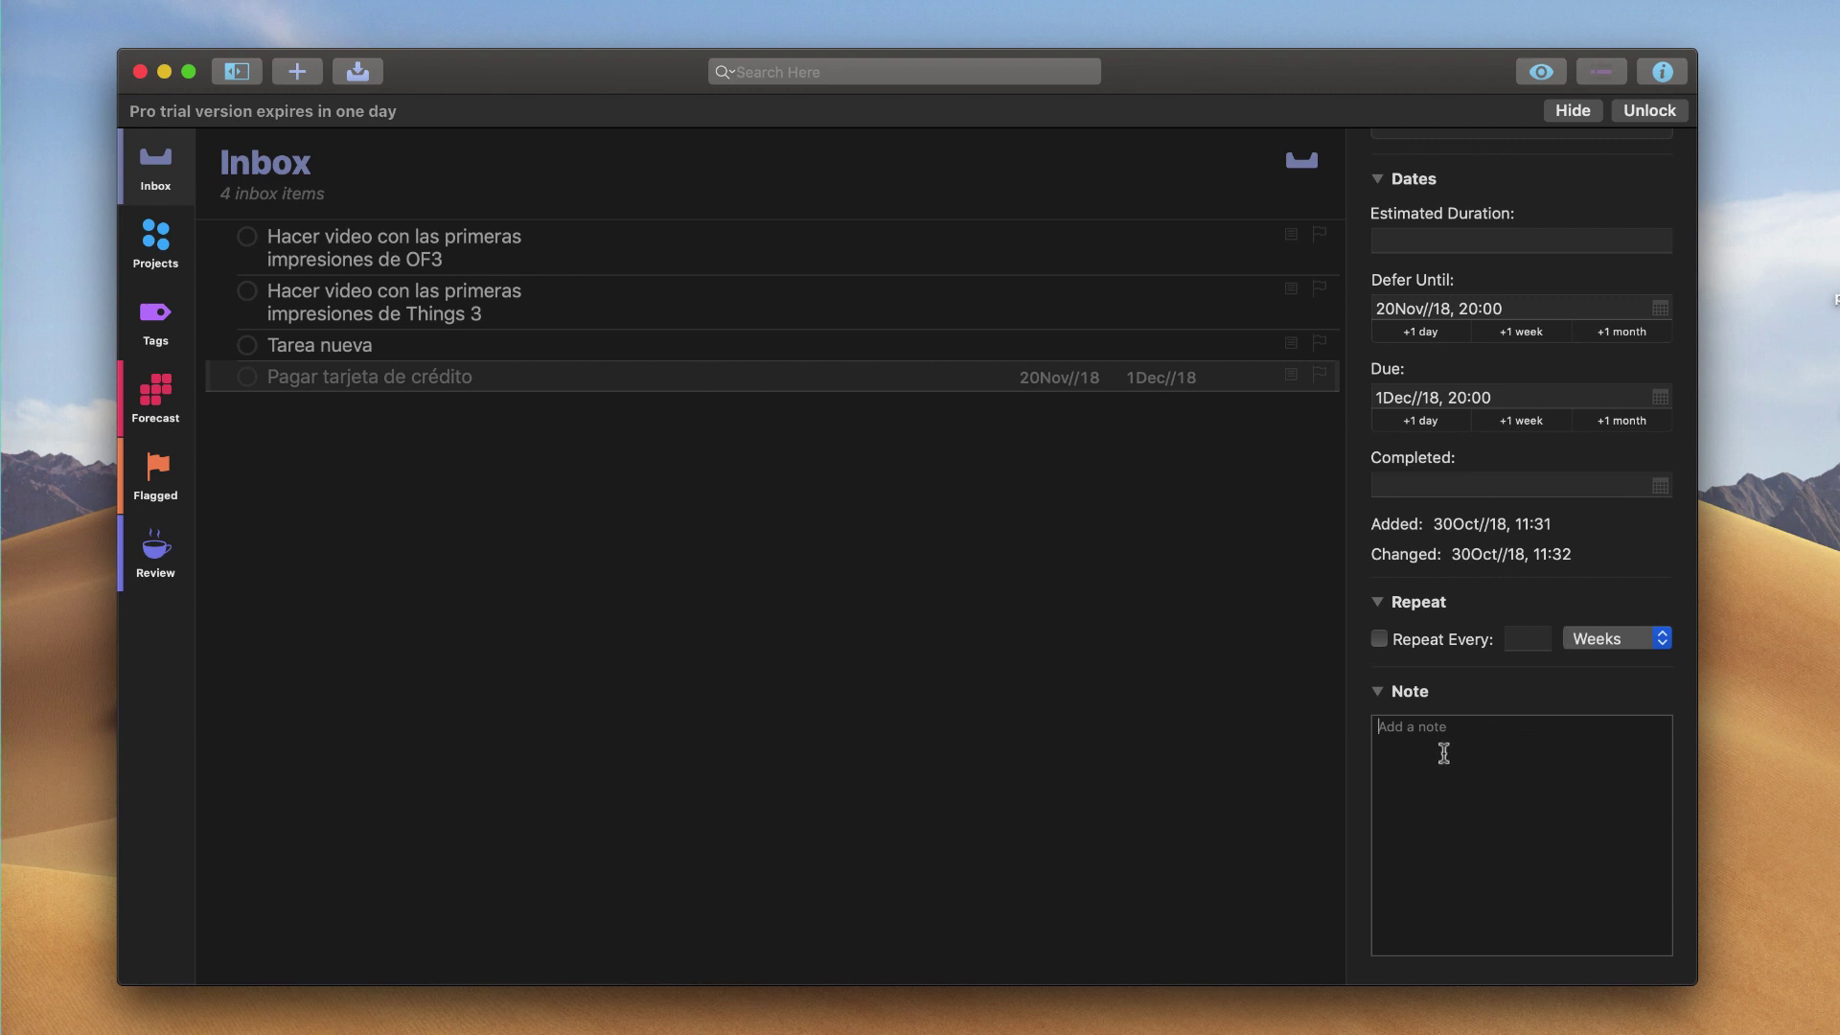
pyautogui.click(918, 624)
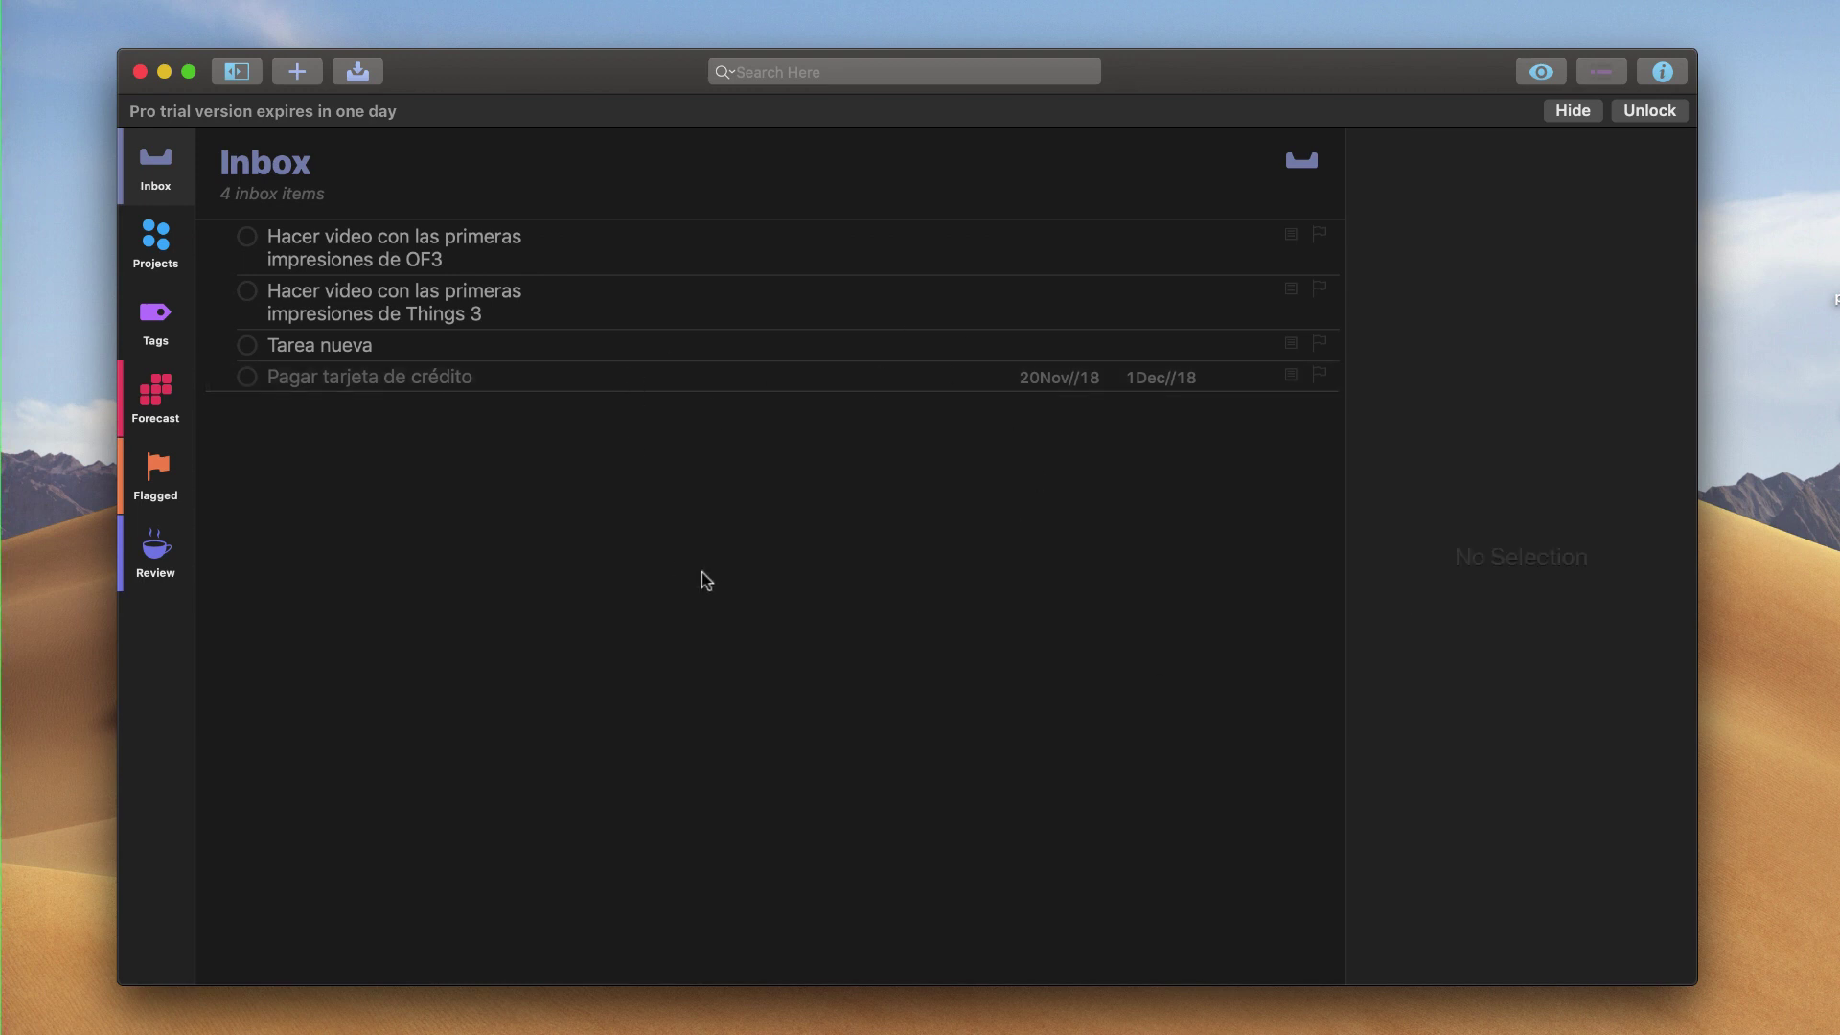
# Show the projects and collapse the PERSONAL HOUSEHOLD, PERSONAL DEVELOPMENT, FUN, EL PRODUCTIVISTA and QAT folders.
pyautogui.click(147, 251)
pyautogui.scroll(-6, 316, 402)
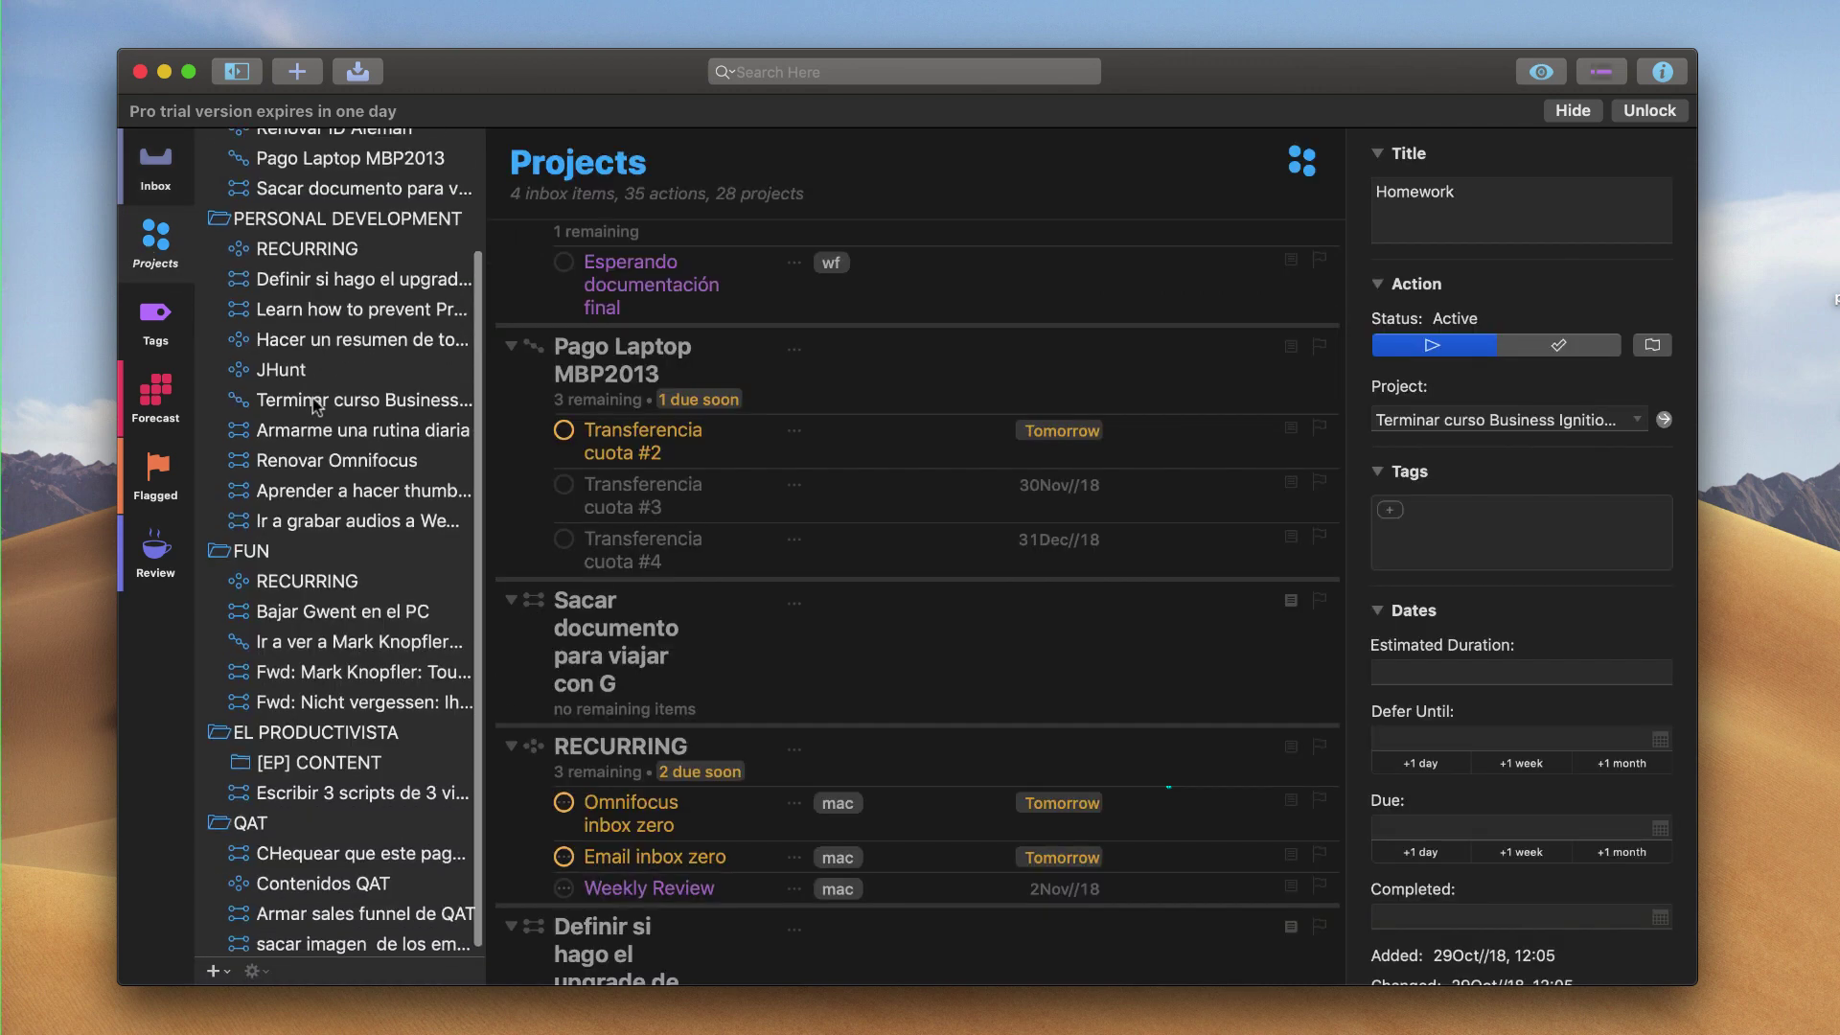
pyautogui.scroll(3, 316, 407)
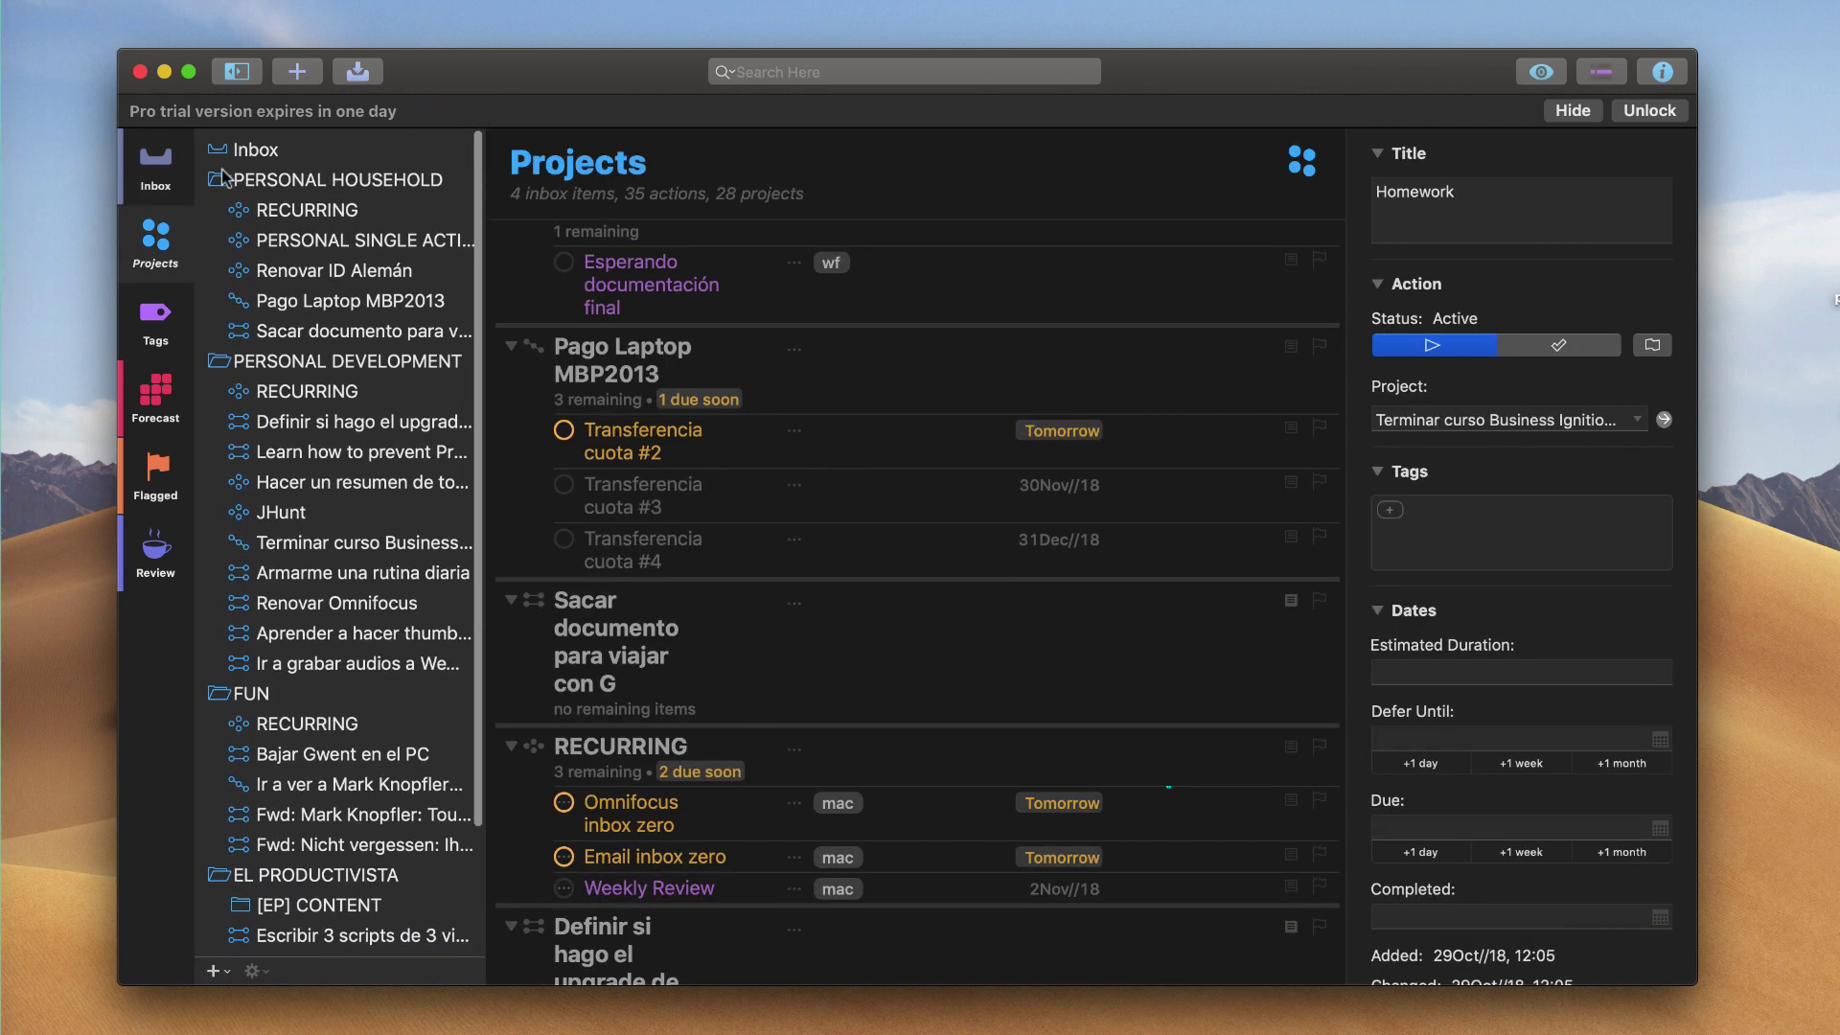
pyautogui.click(218, 180)
pyautogui.click(219, 210)
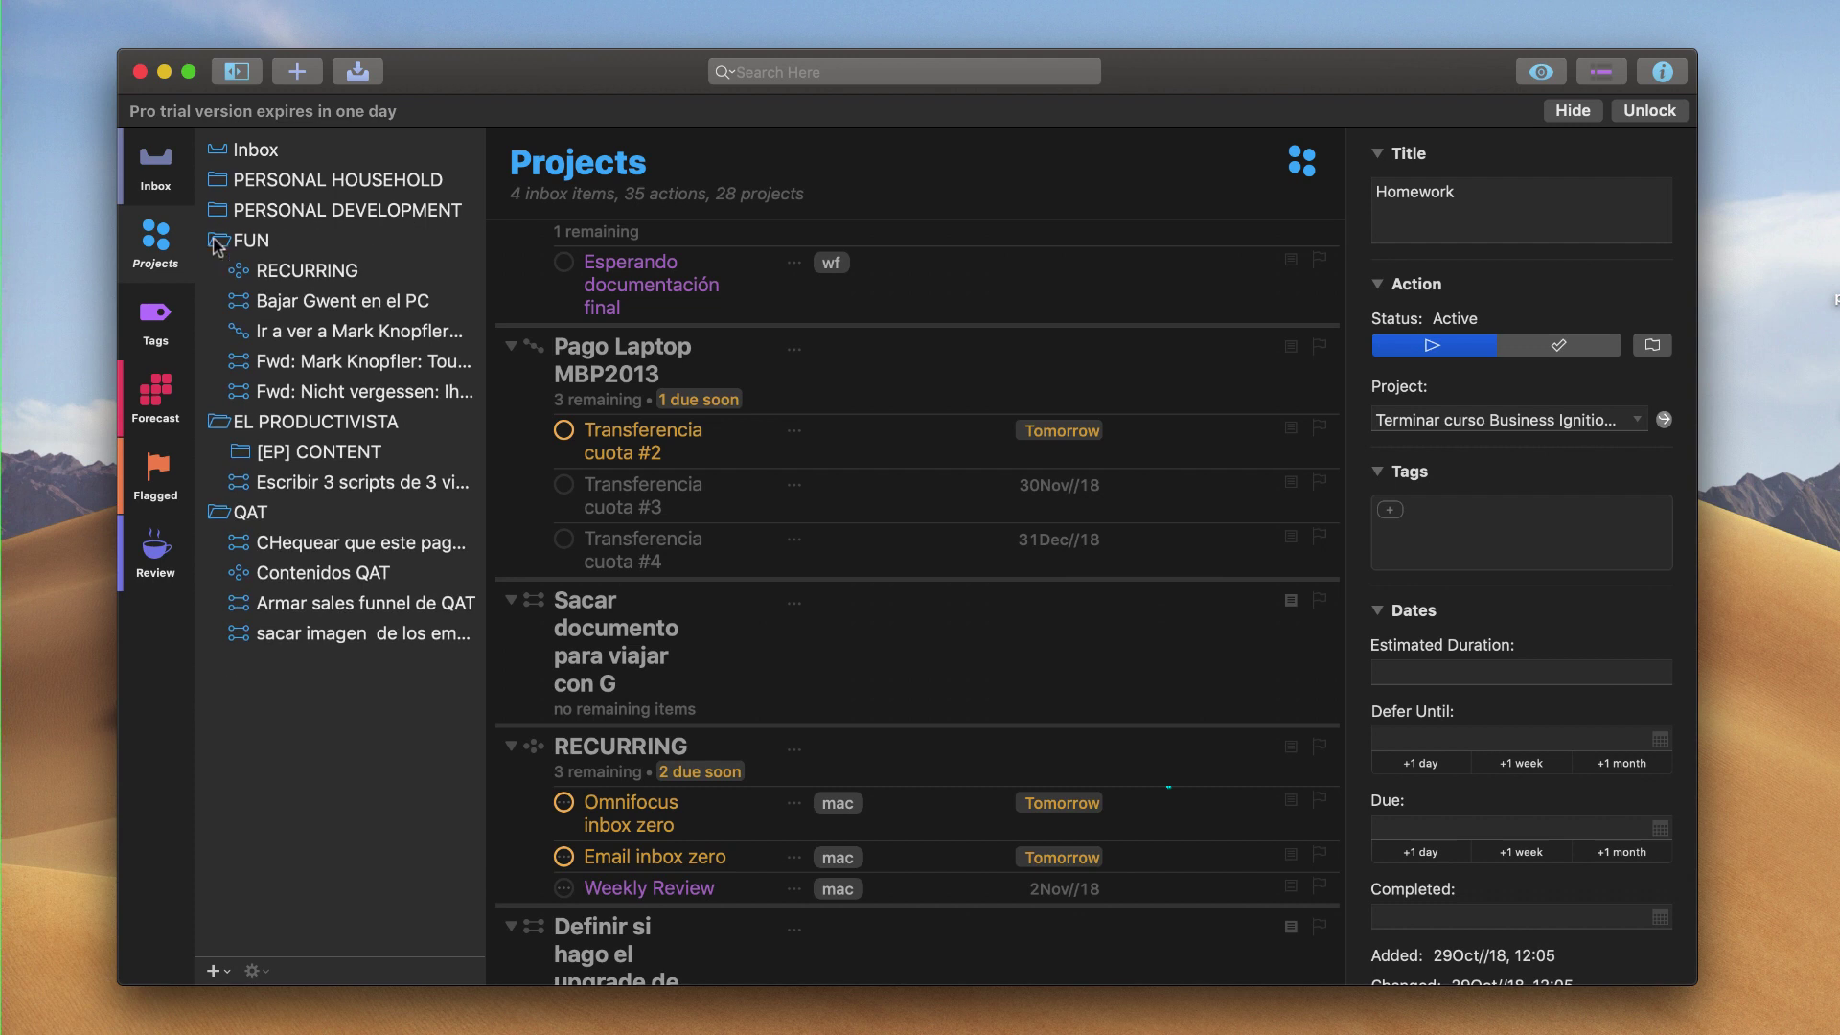
pyautogui.click(219, 241)
pyautogui.click(218, 271)
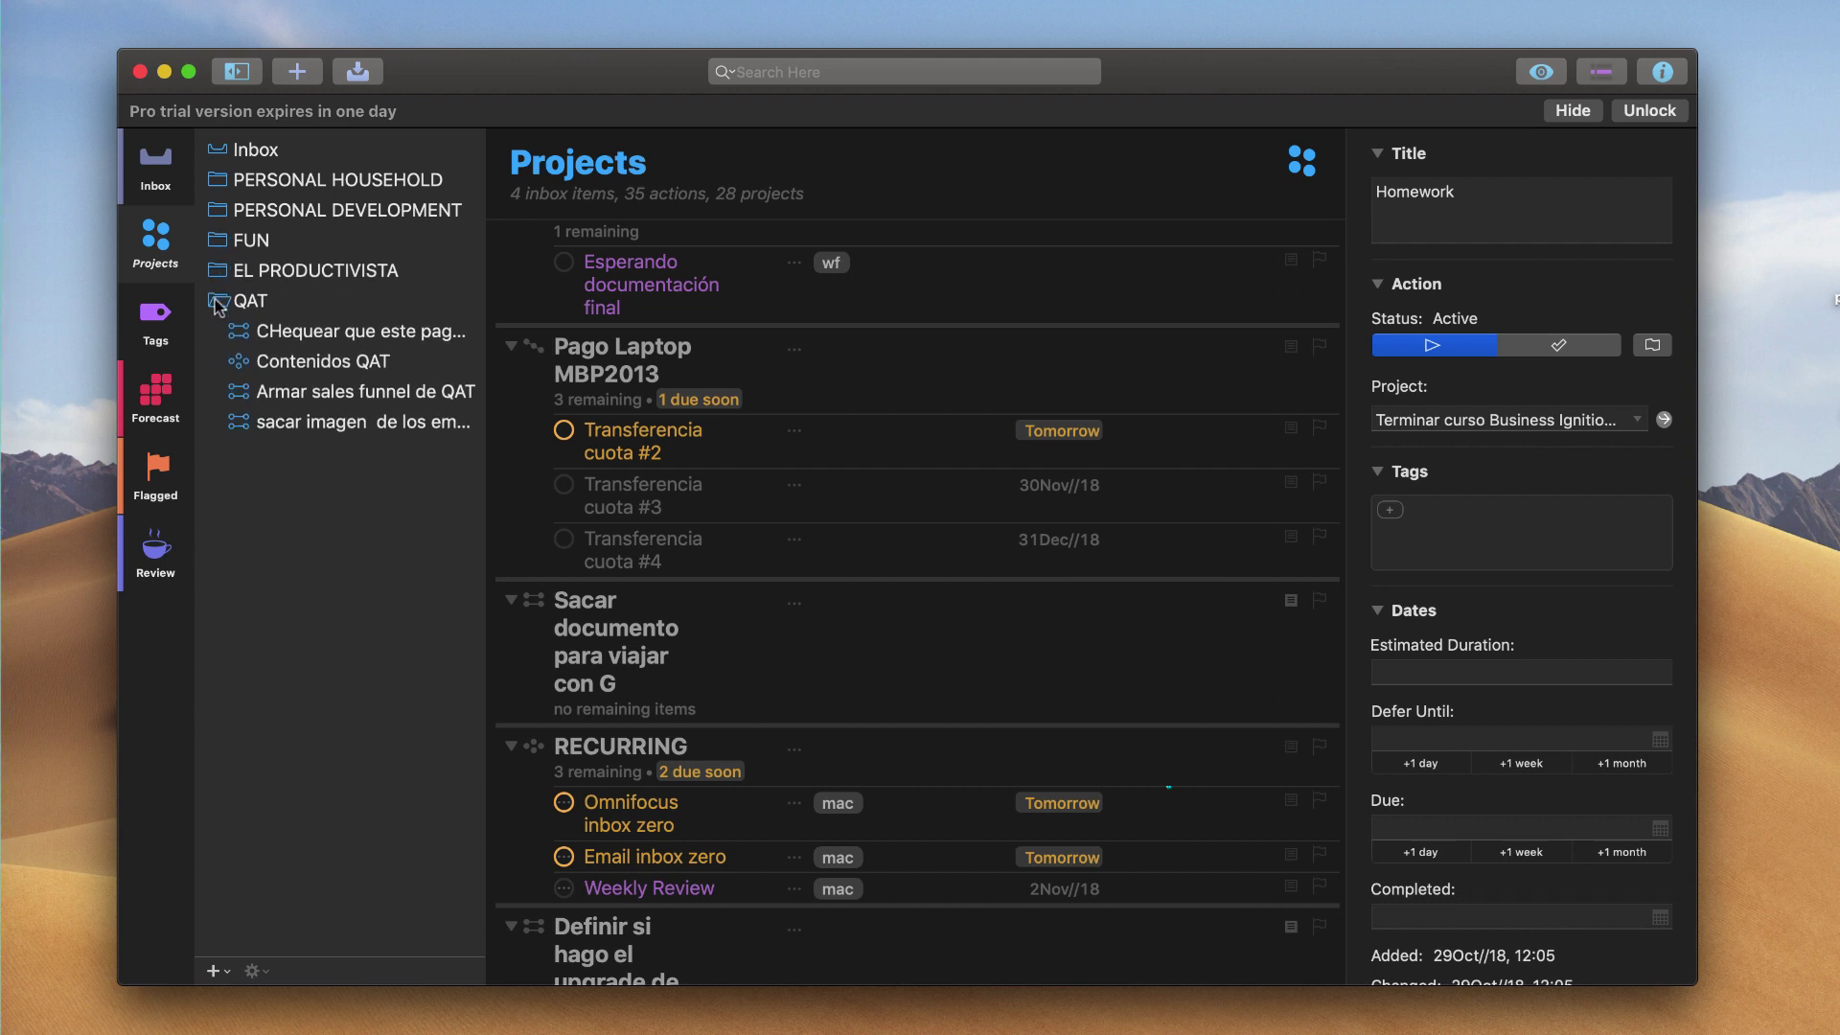
pyautogui.click(218, 300)
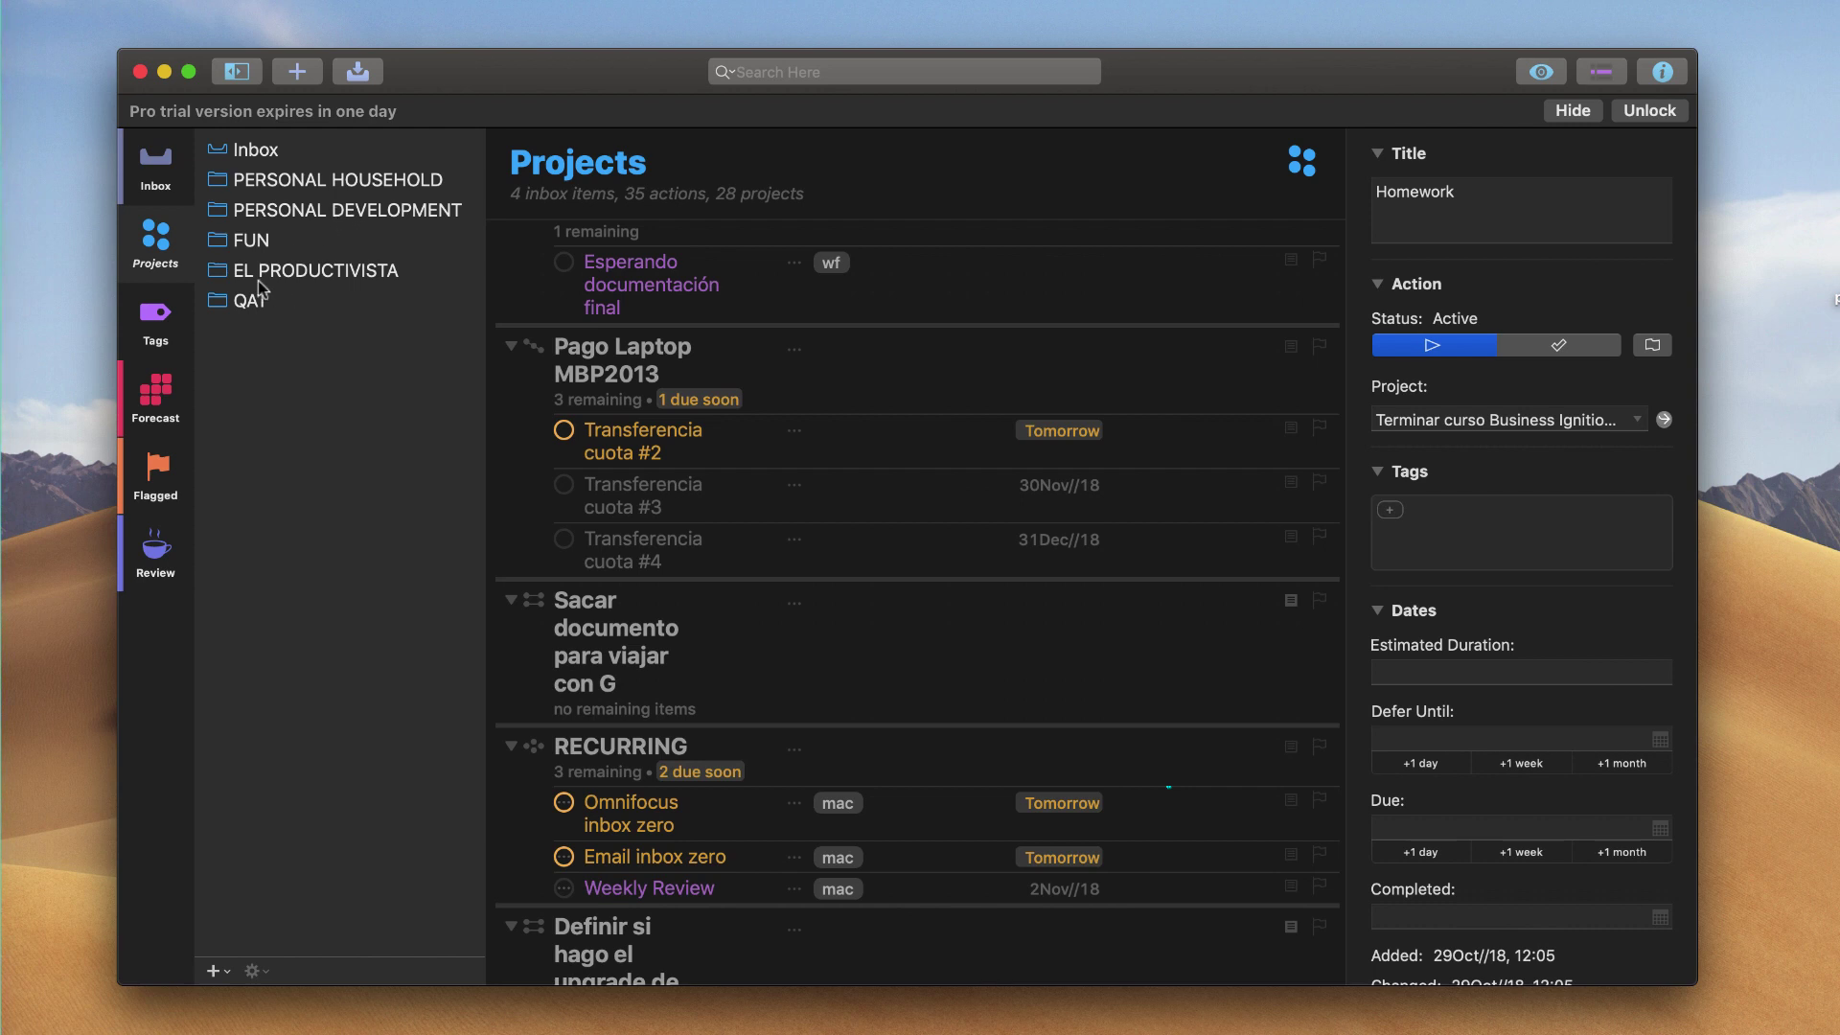
# Look through the project outline, view only the Renovar Omnifocus project in the PERSONAL DEVELOPMENT folder, and collapse that folder again.
pyautogui.scroll(-5, 633, 432)
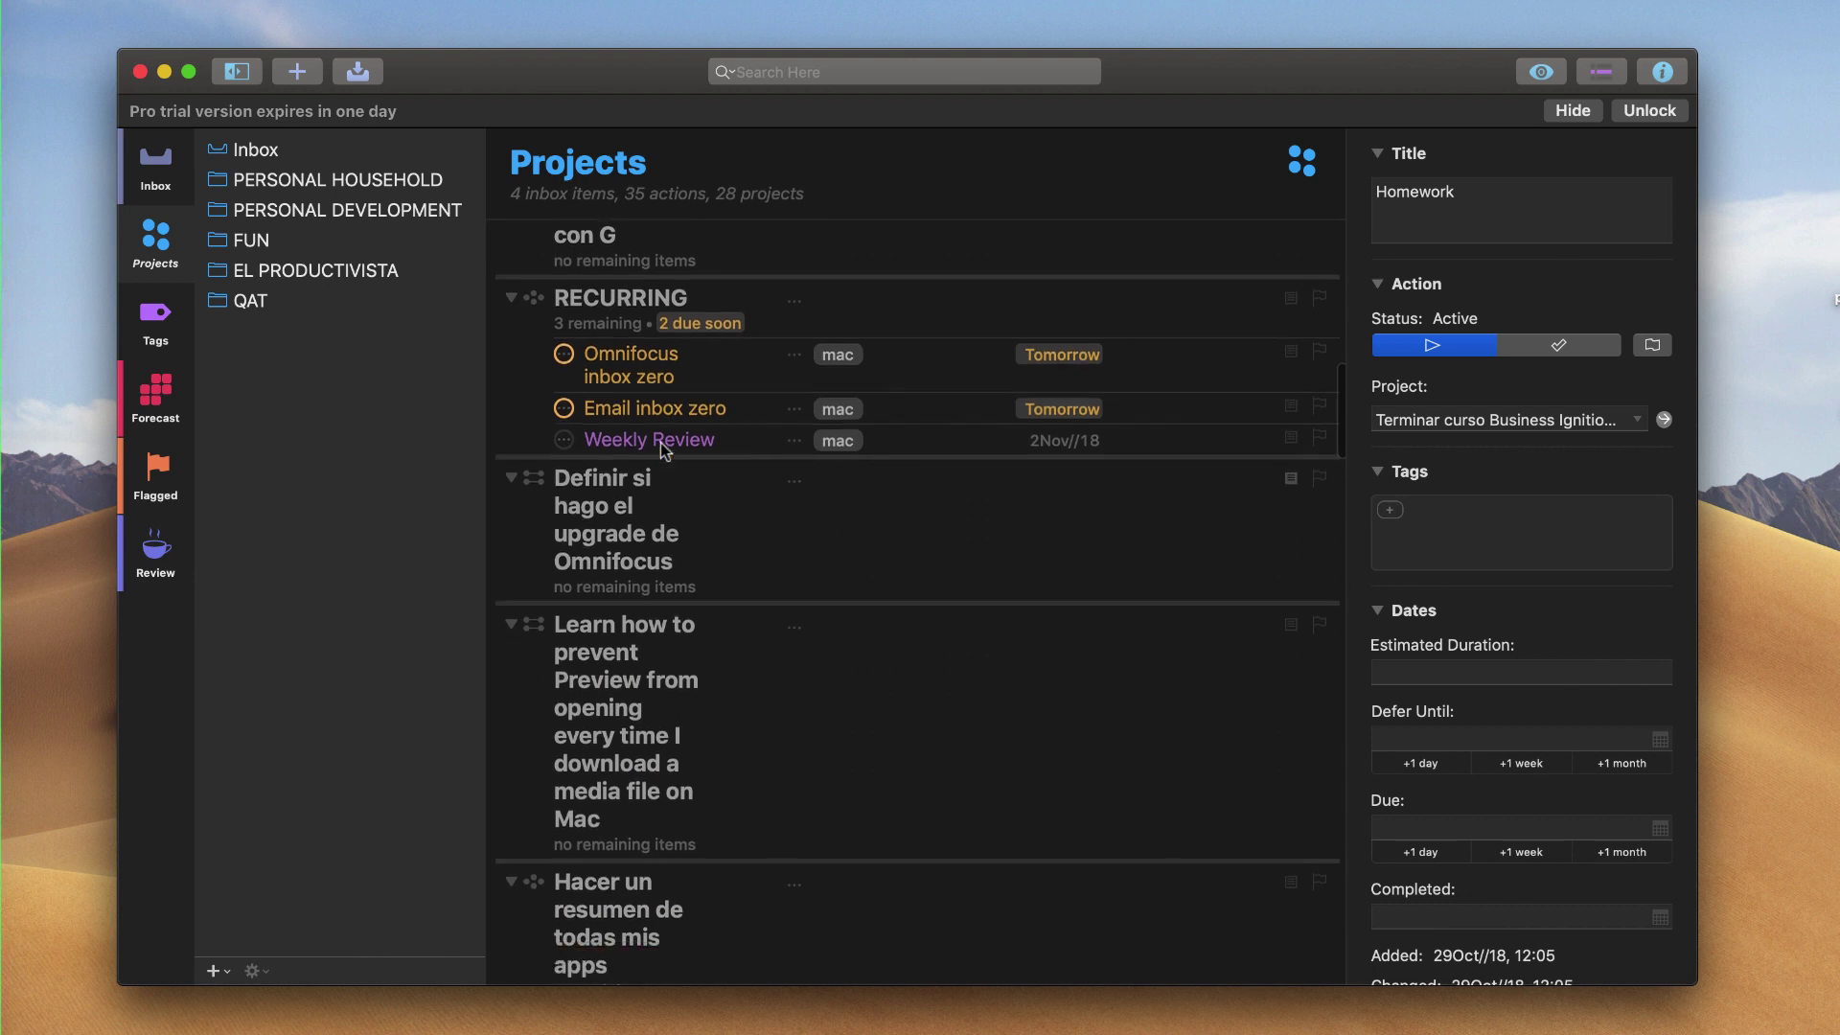
pyautogui.scroll(-5, 671, 450)
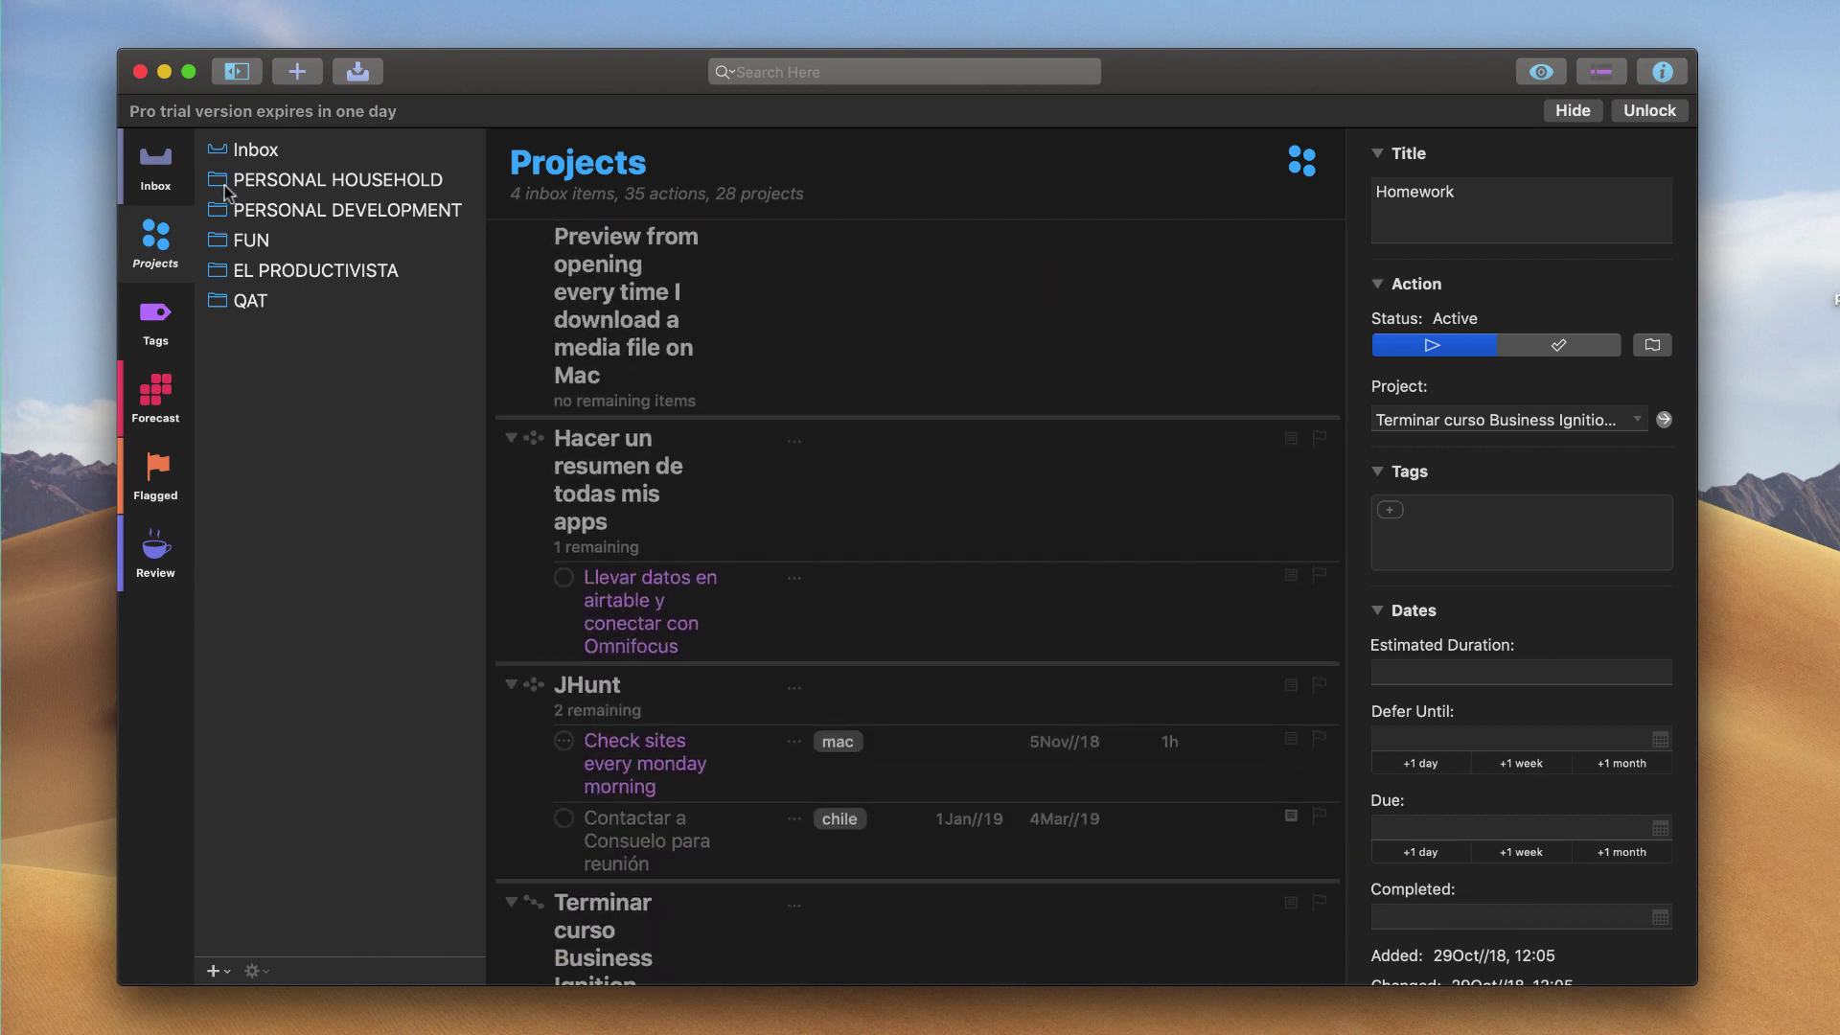
pyautogui.click(209, 210)
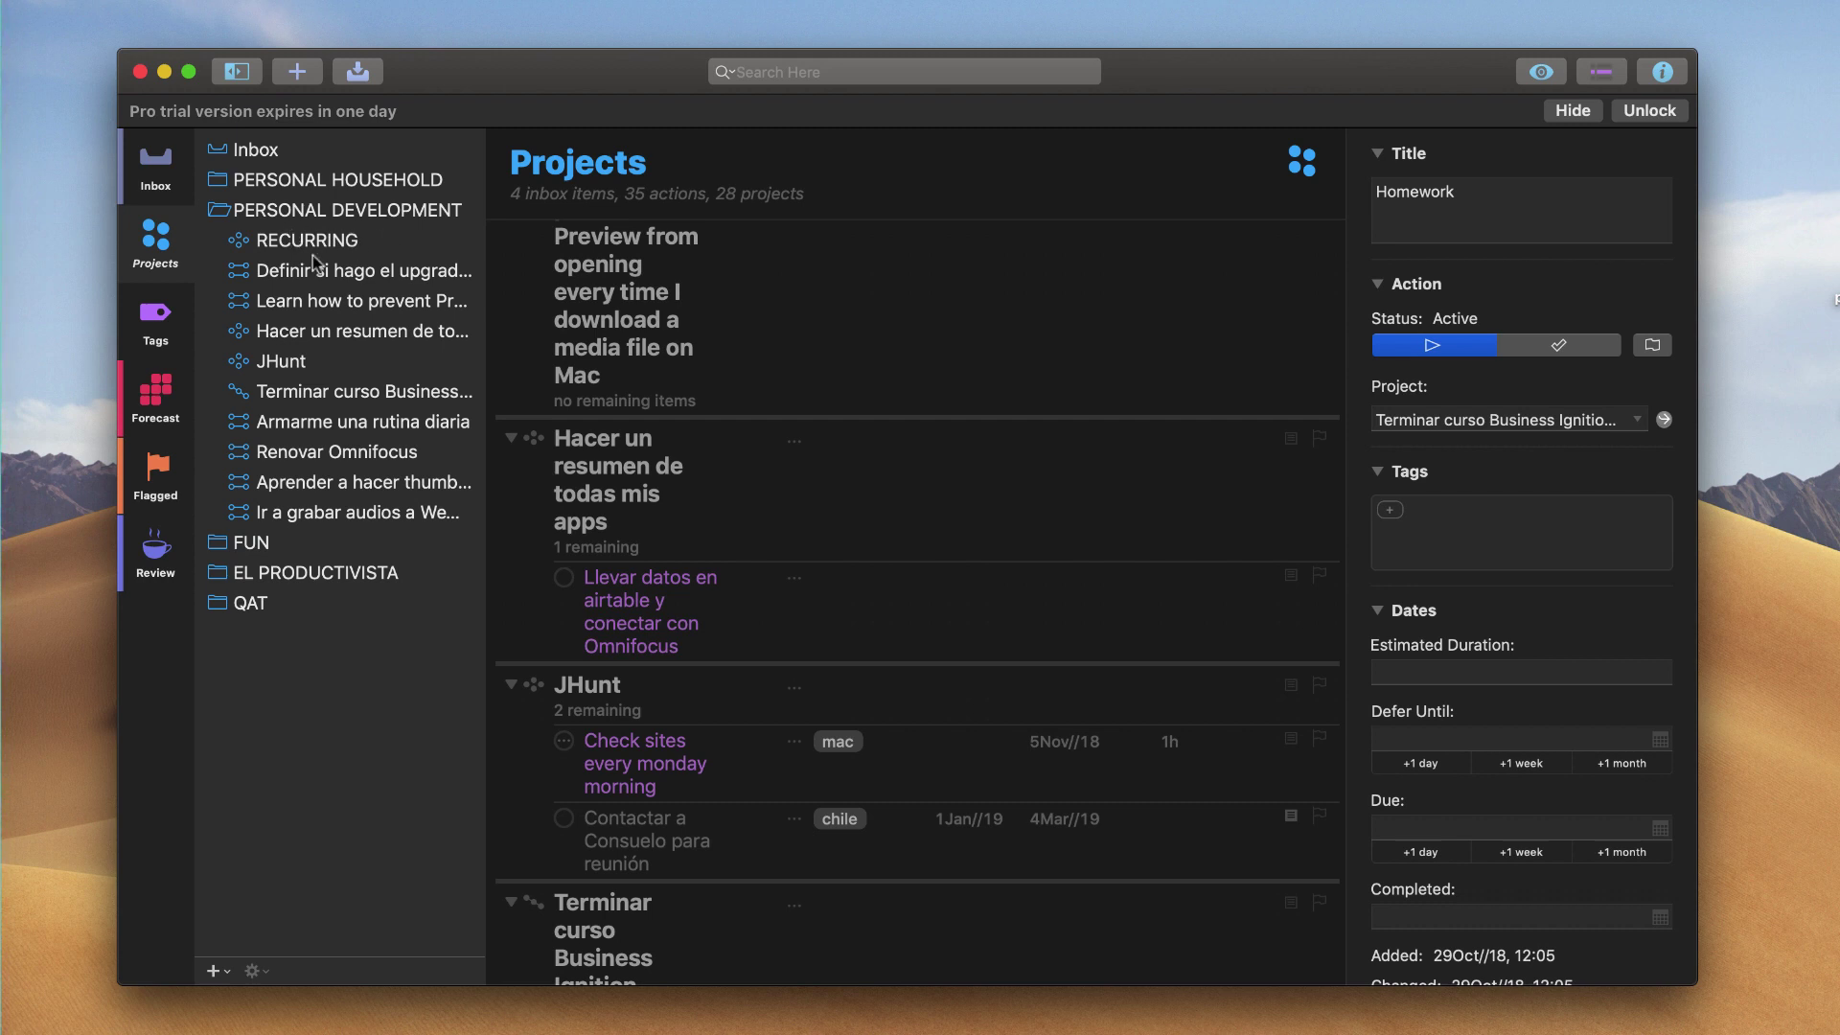
pyautogui.scroll(-1, 267, 300)
pyautogui.scroll(1, 267, 300)
pyautogui.click(311, 459)
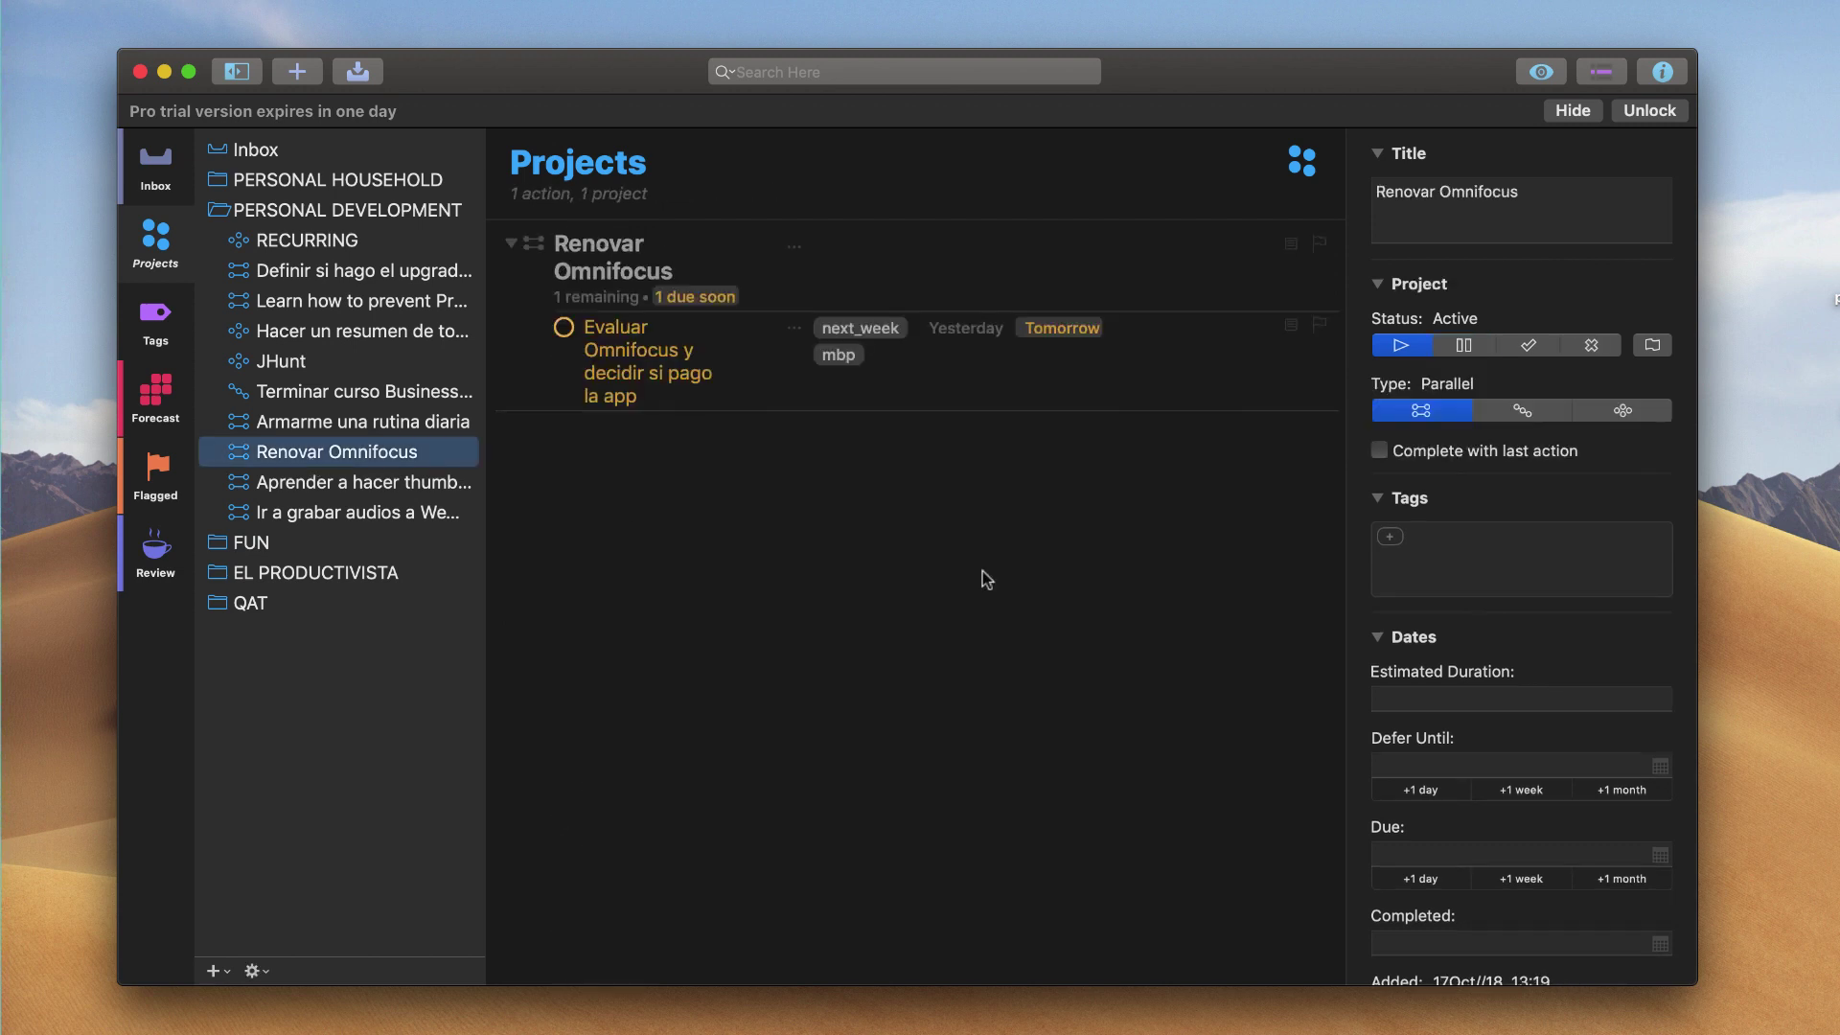
pyautogui.moveTo(709, 388)
pyautogui.click(220, 209)
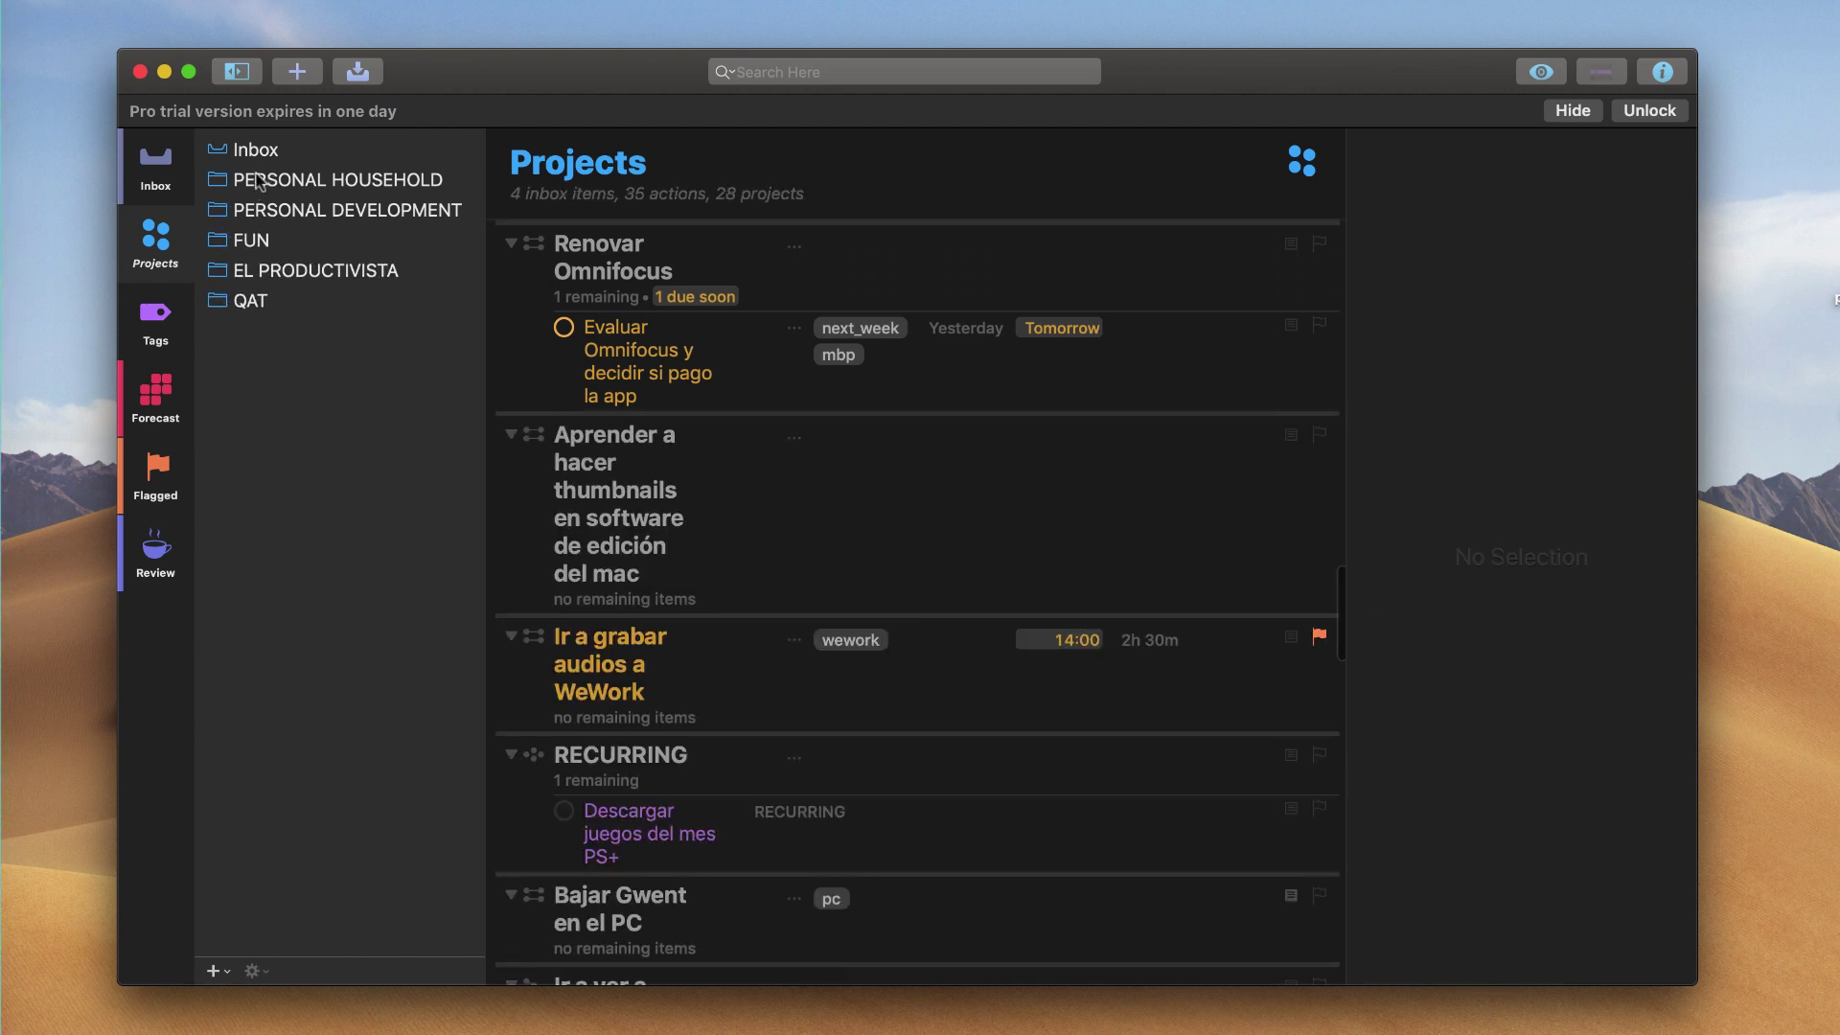
# Open the Tags perspective and view the actions tagged mac.
pyautogui.click(220, 240)
pyautogui.click(218, 241)
pyautogui.click(153, 331)
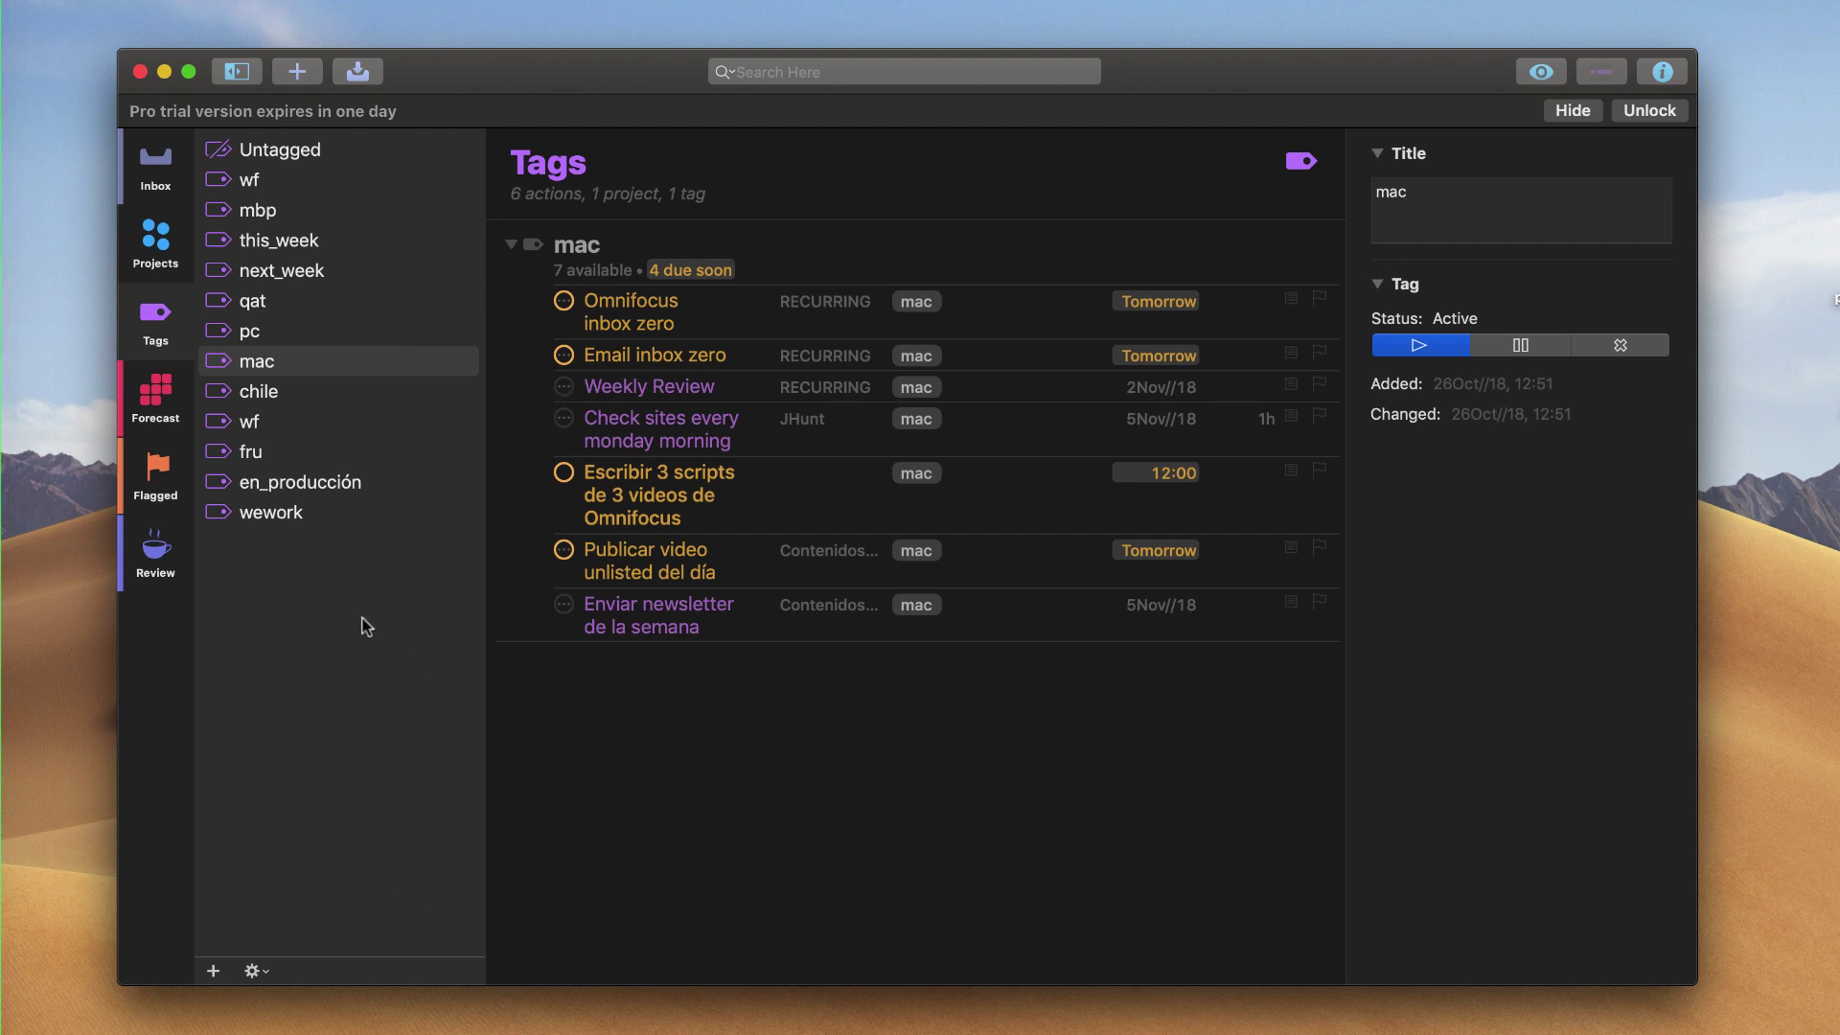
# Open the Forecast perspective and view October 31, November 1, 2 and 3, and the past-due items.
pyautogui.click(156, 393)
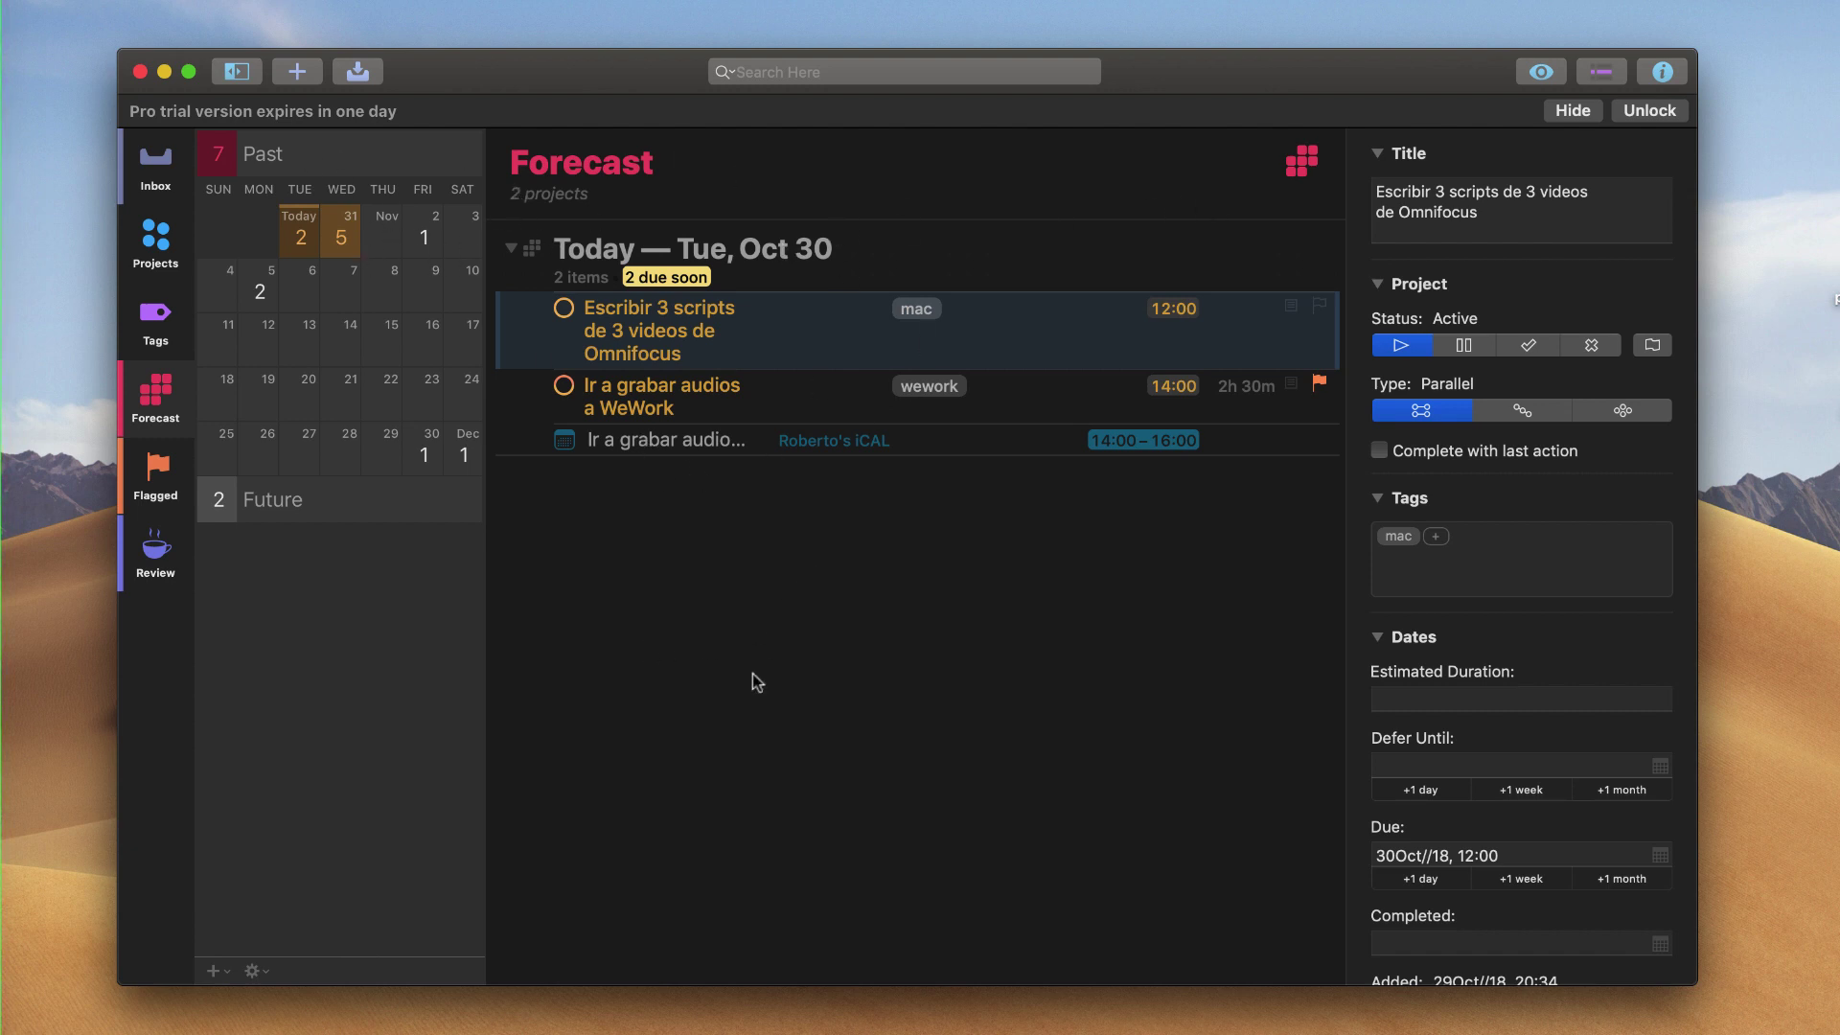
pyautogui.click(336, 230)
pyautogui.click(384, 234)
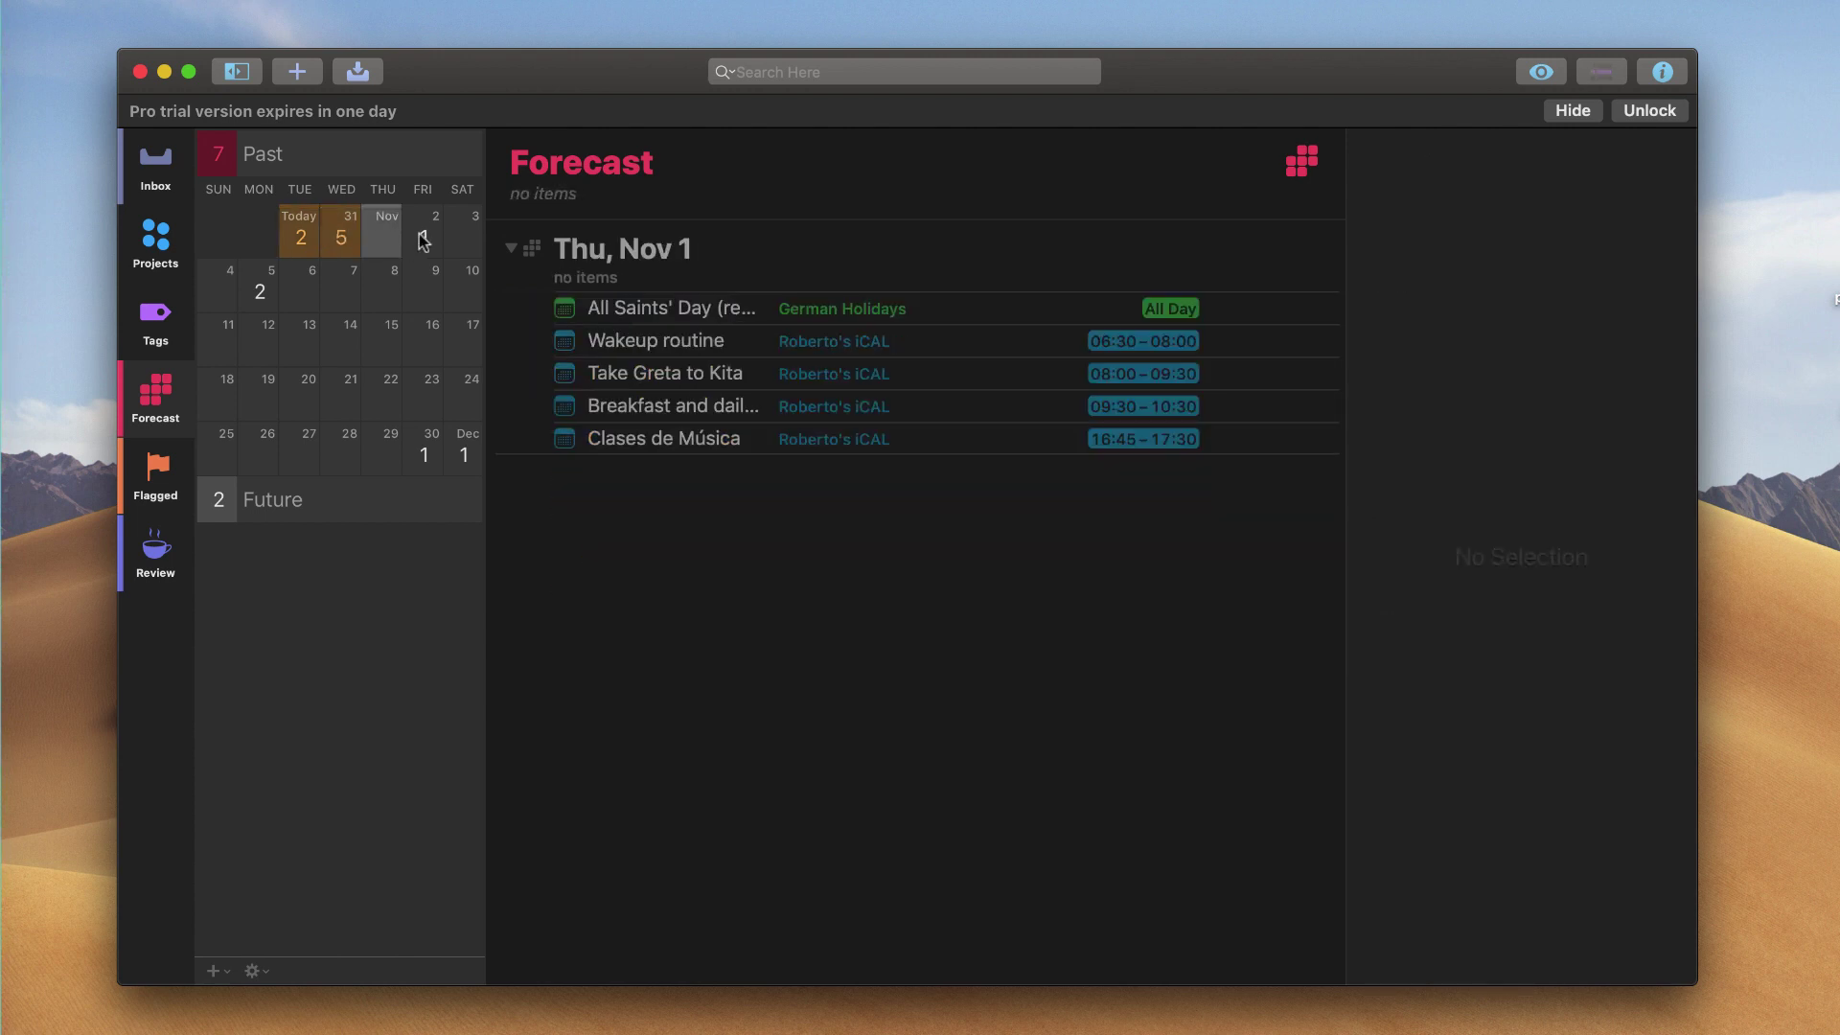
pyautogui.click(424, 239)
pyautogui.click(460, 234)
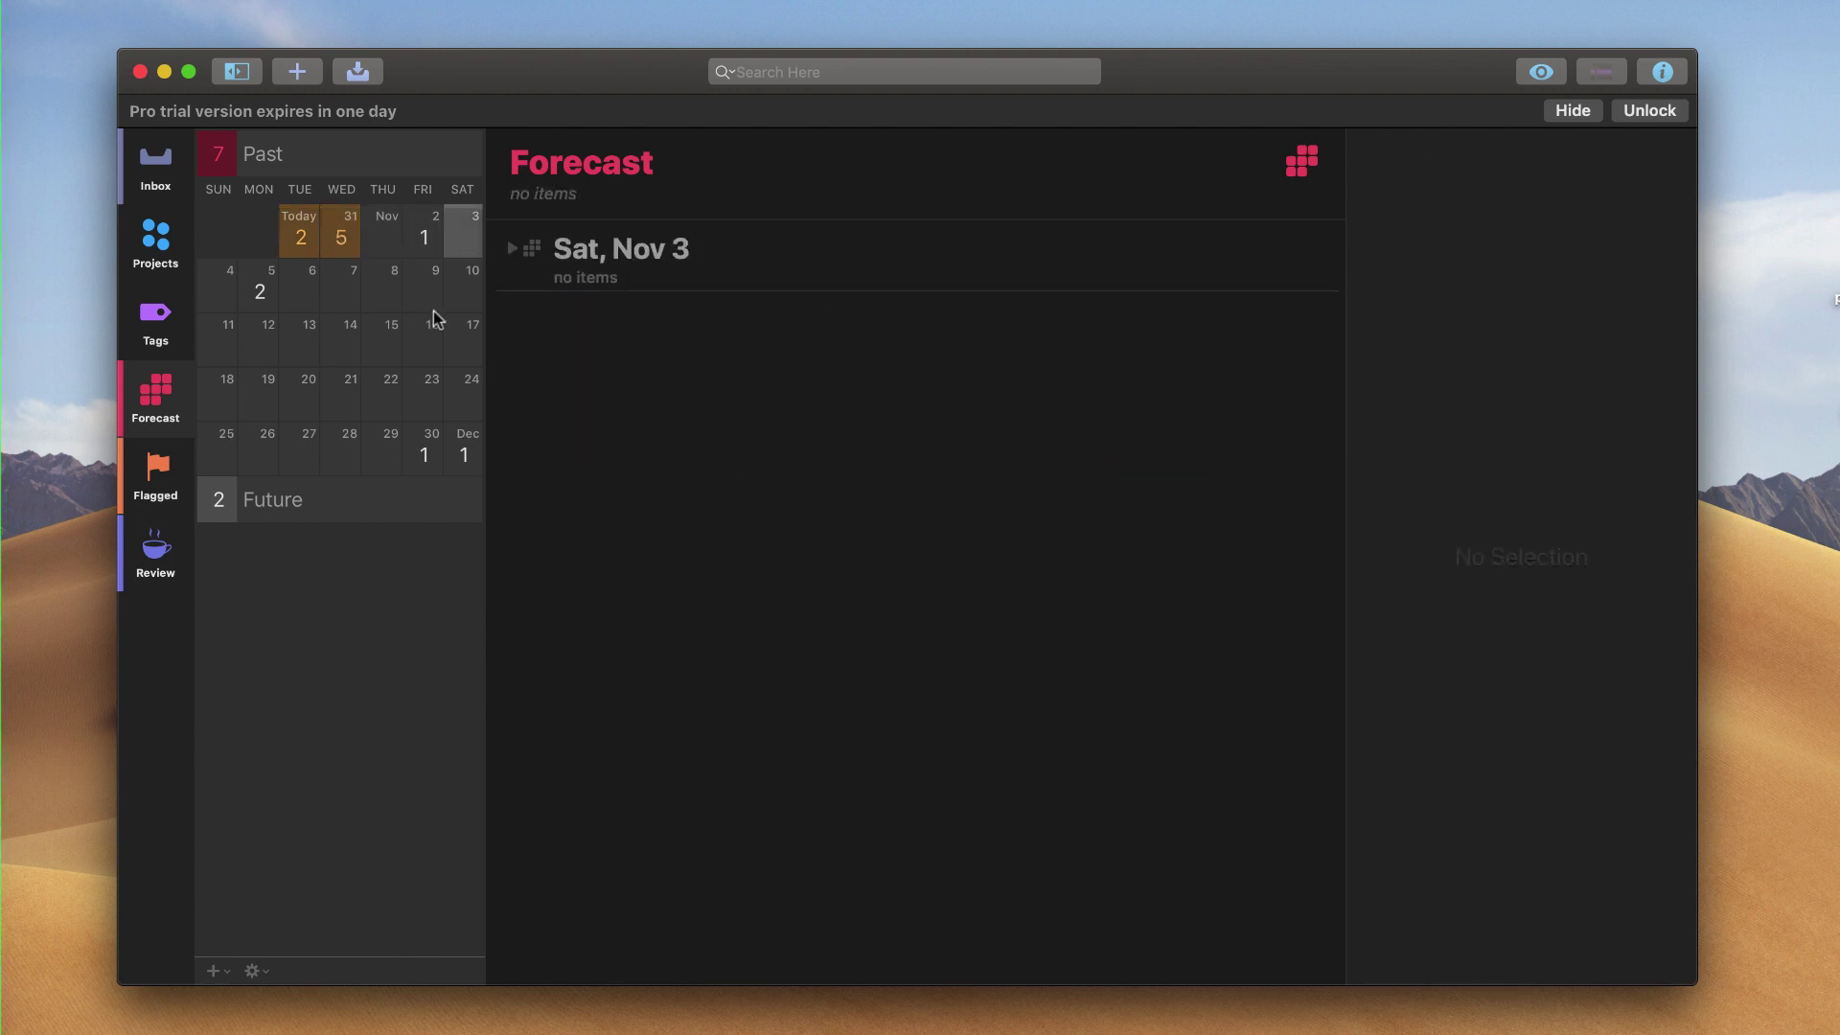
pyautogui.click(228, 157)
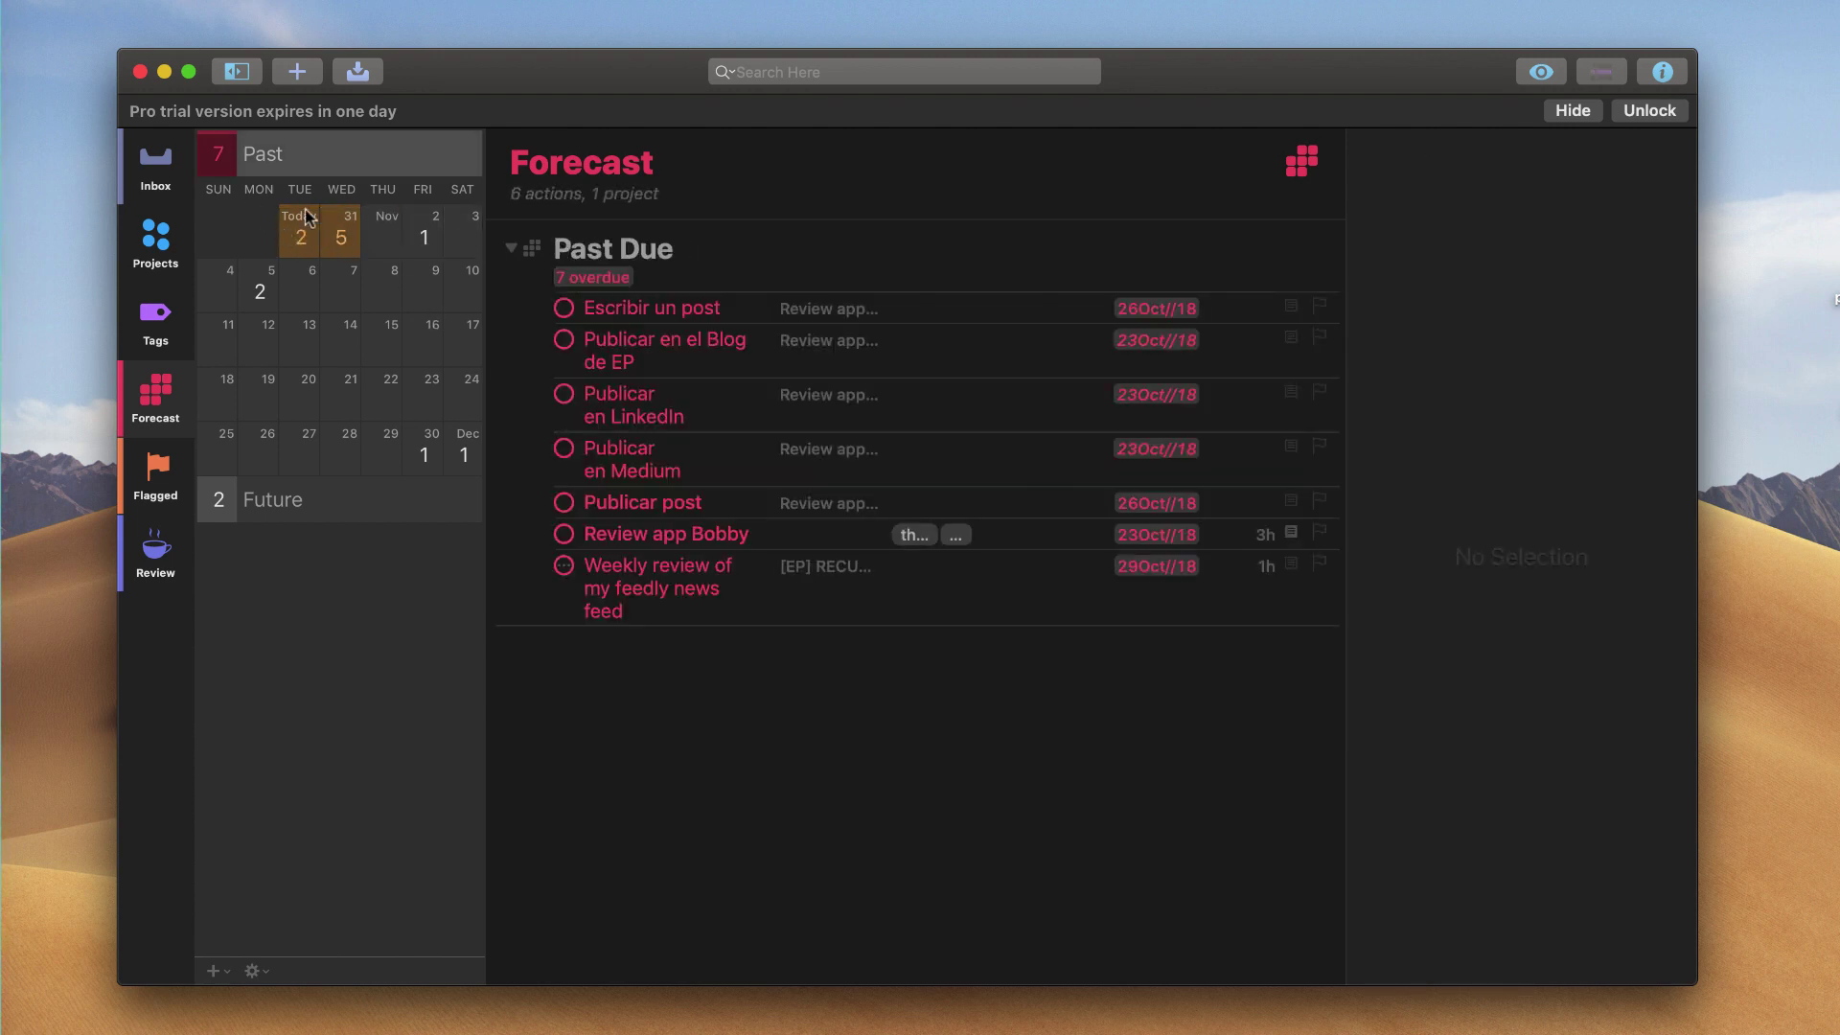
pyautogui.scroll(2, 675, 410)
# Show the full forecast and look through its past-due items, upcoming tasks and calendar events up to mid-November.
pyautogui.click(153, 380)
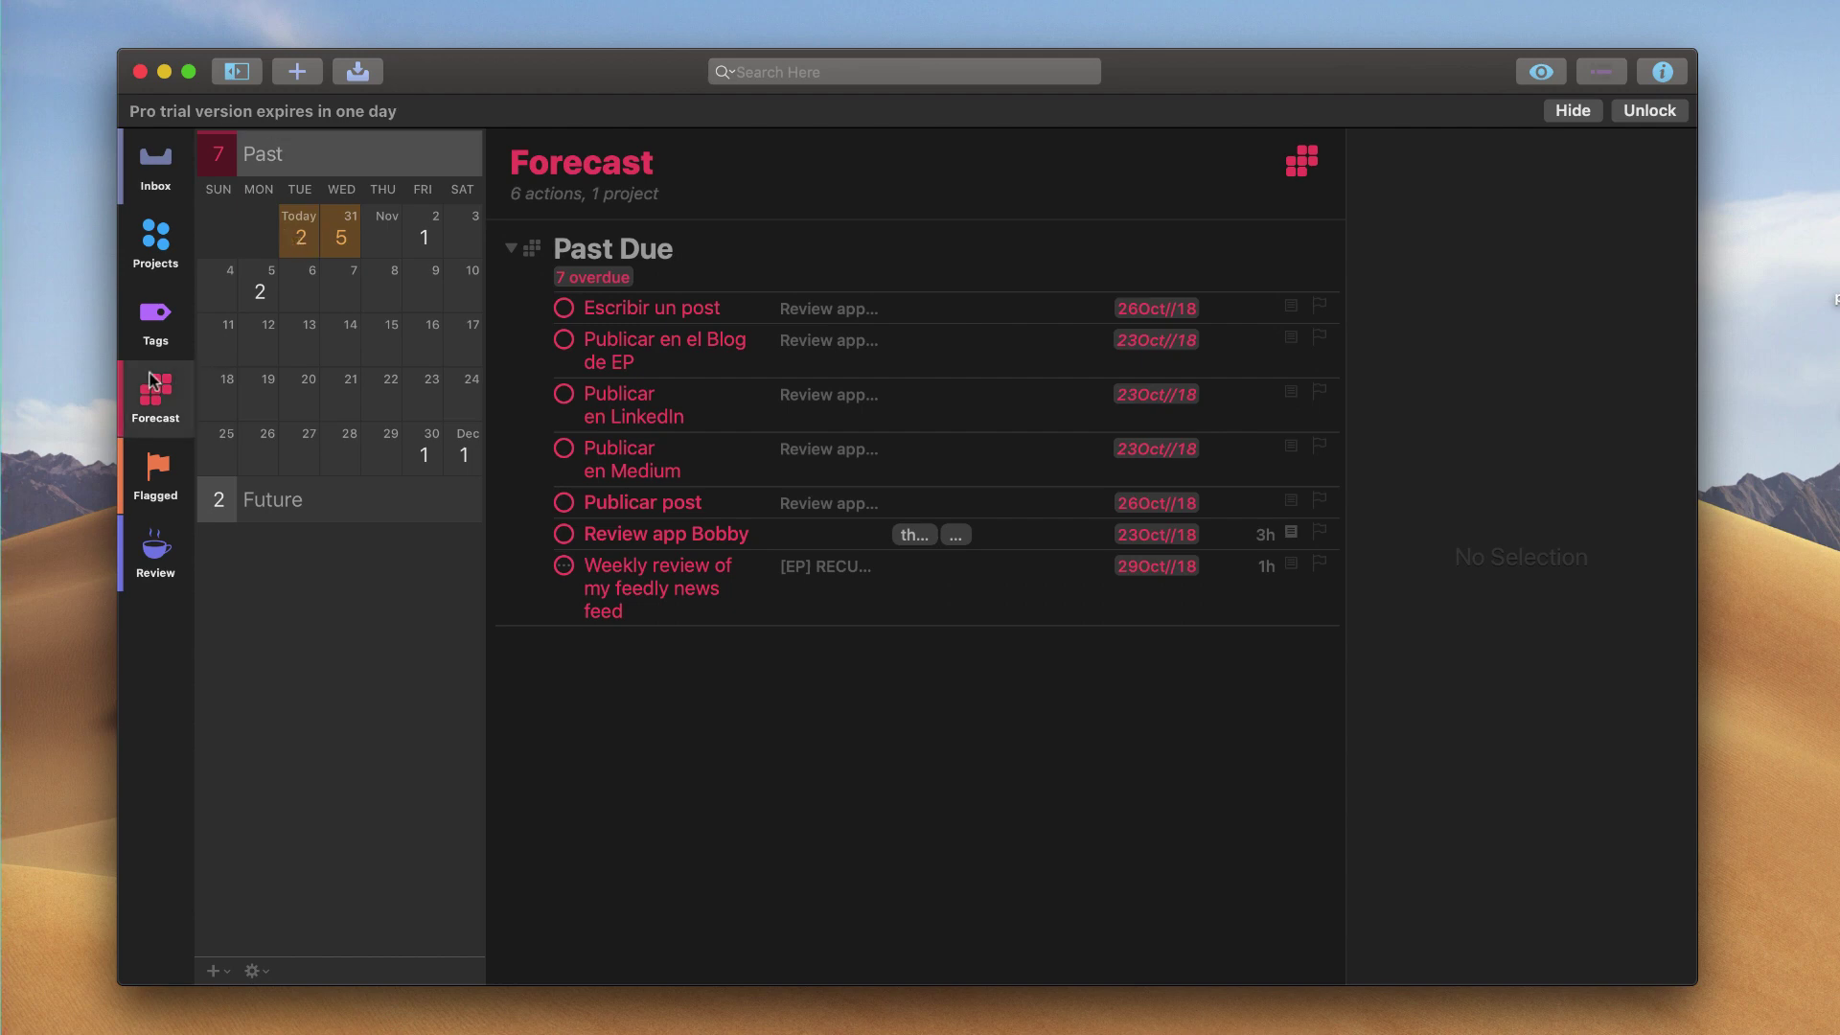
pyautogui.scroll(-20, 904, 355)
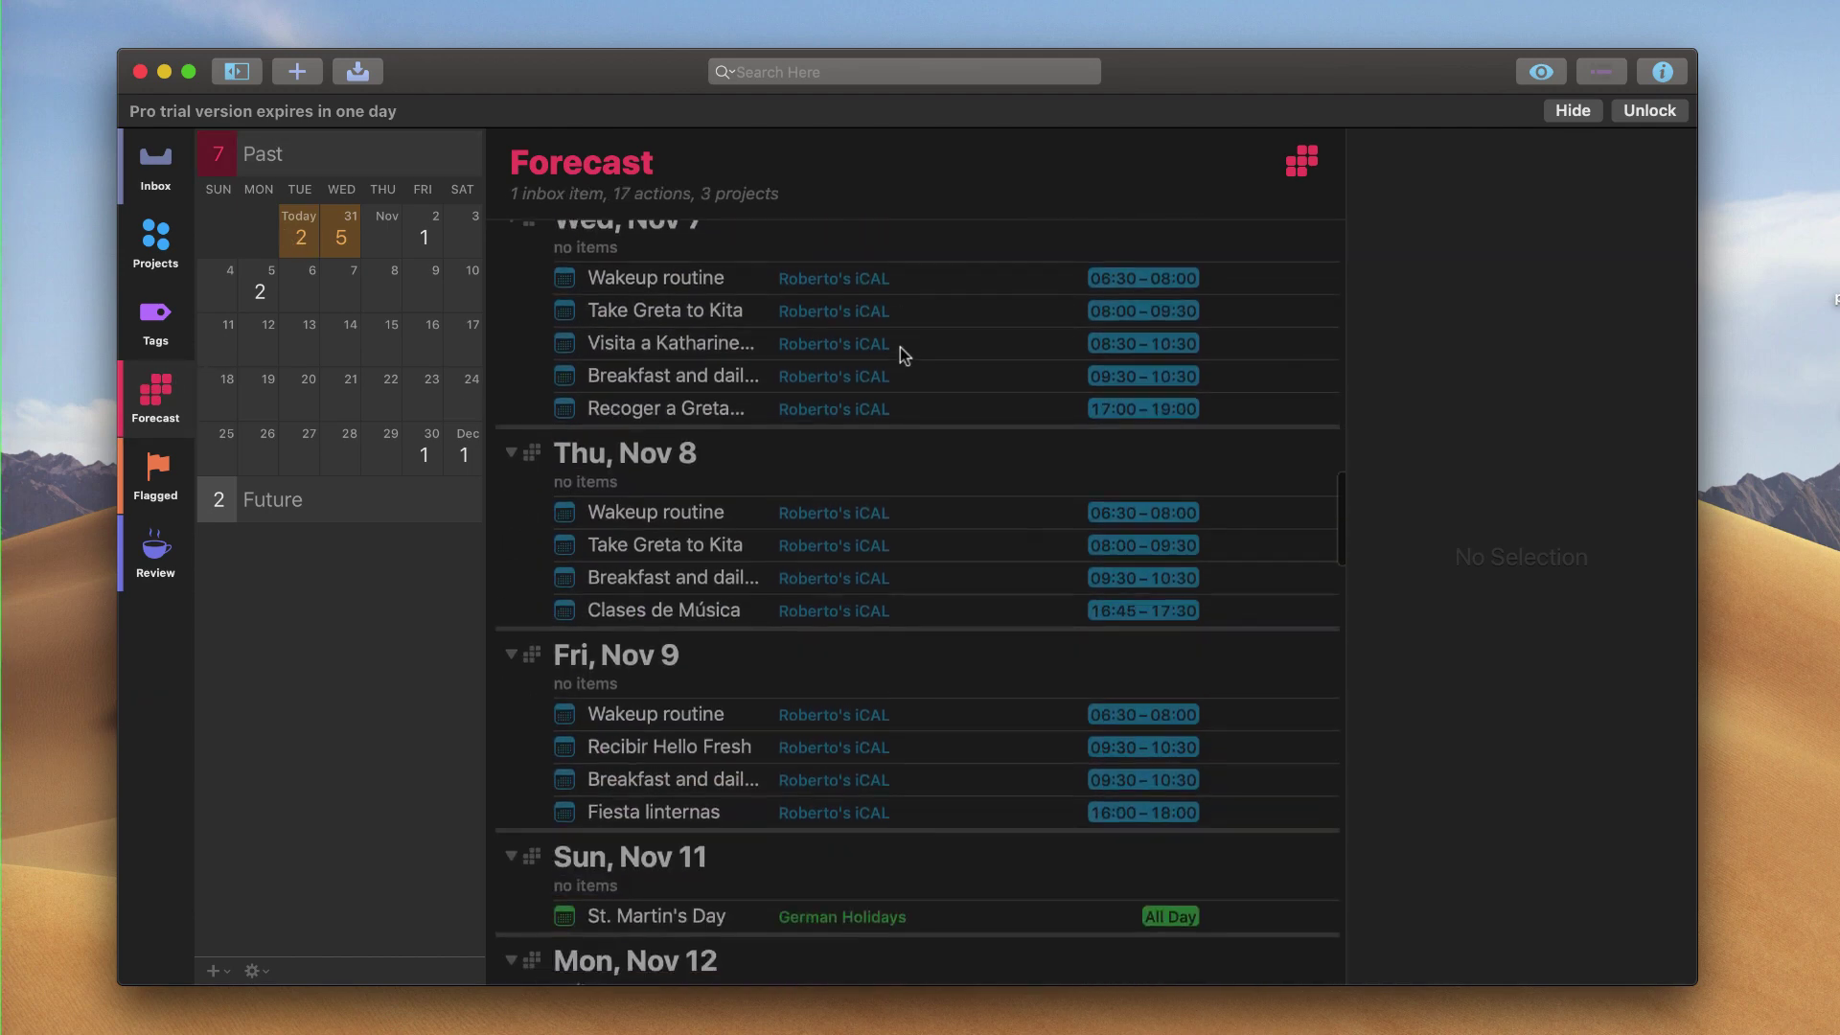
pyautogui.scroll(10, 903, 354)
pyautogui.scroll(15, 899, 347)
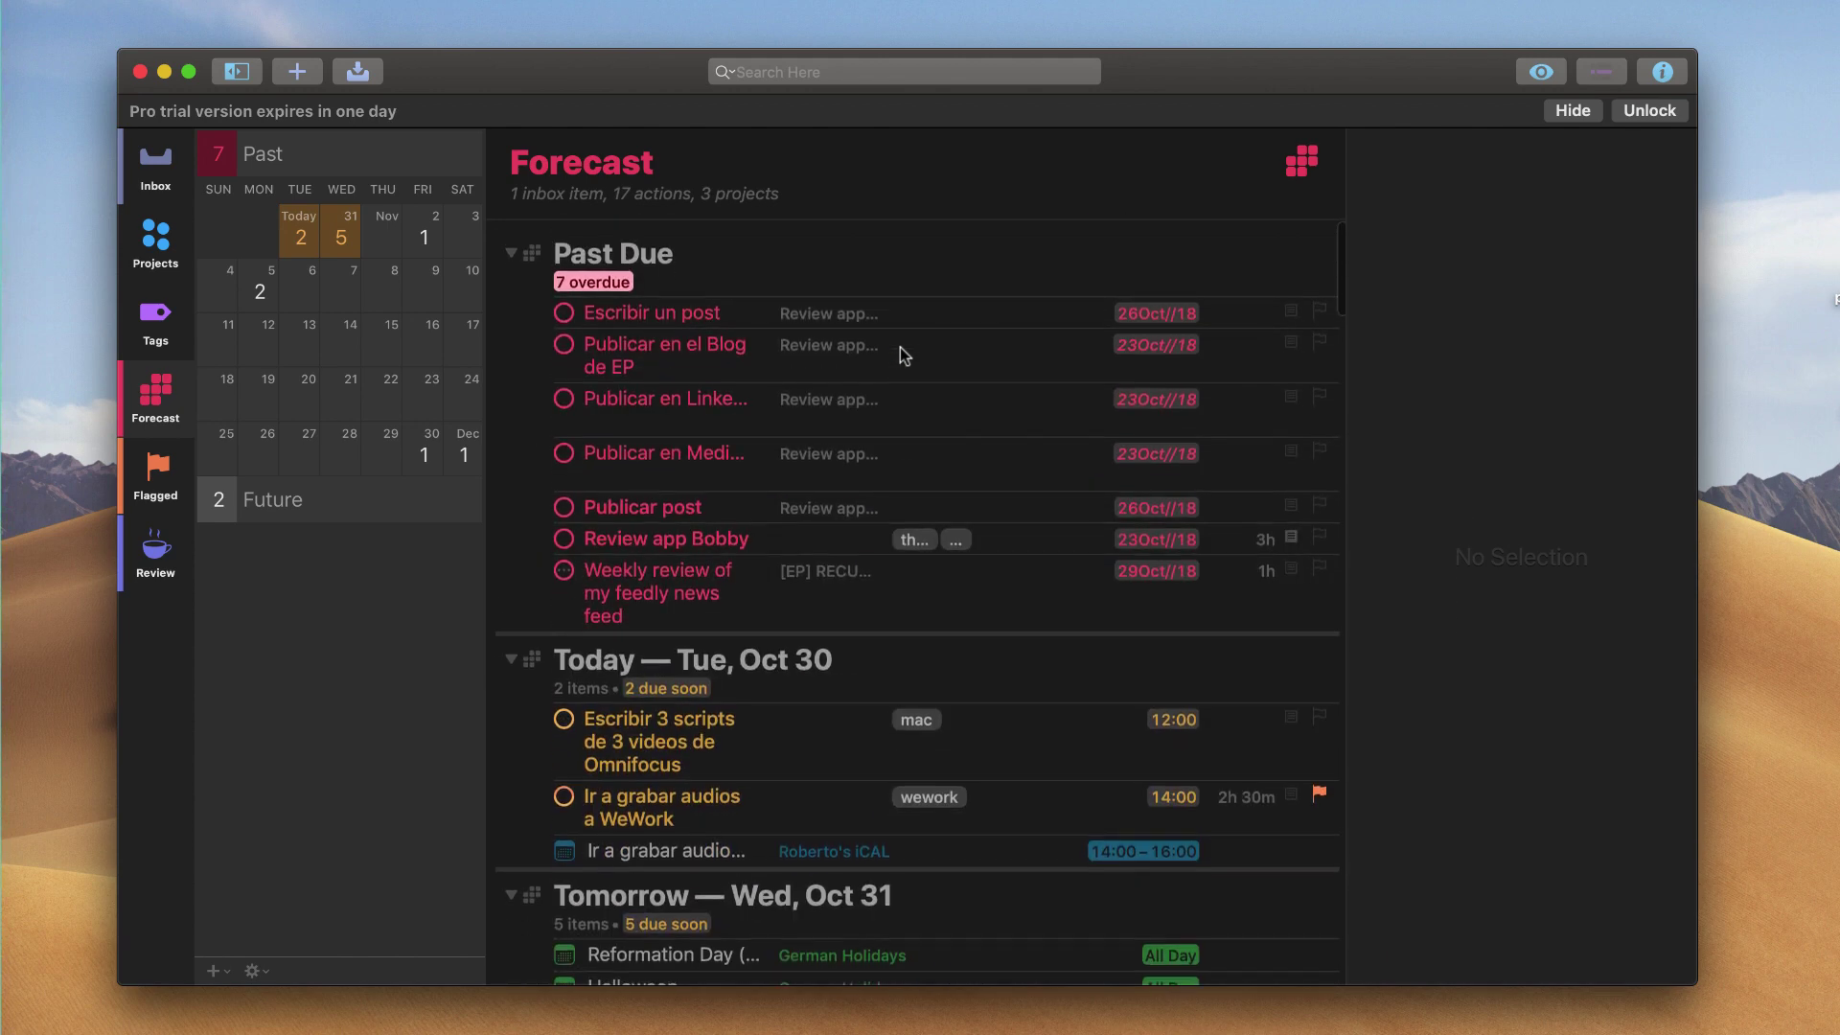
pyautogui.scroll(-6, 900, 347)
pyautogui.scroll(-10, 900, 347)
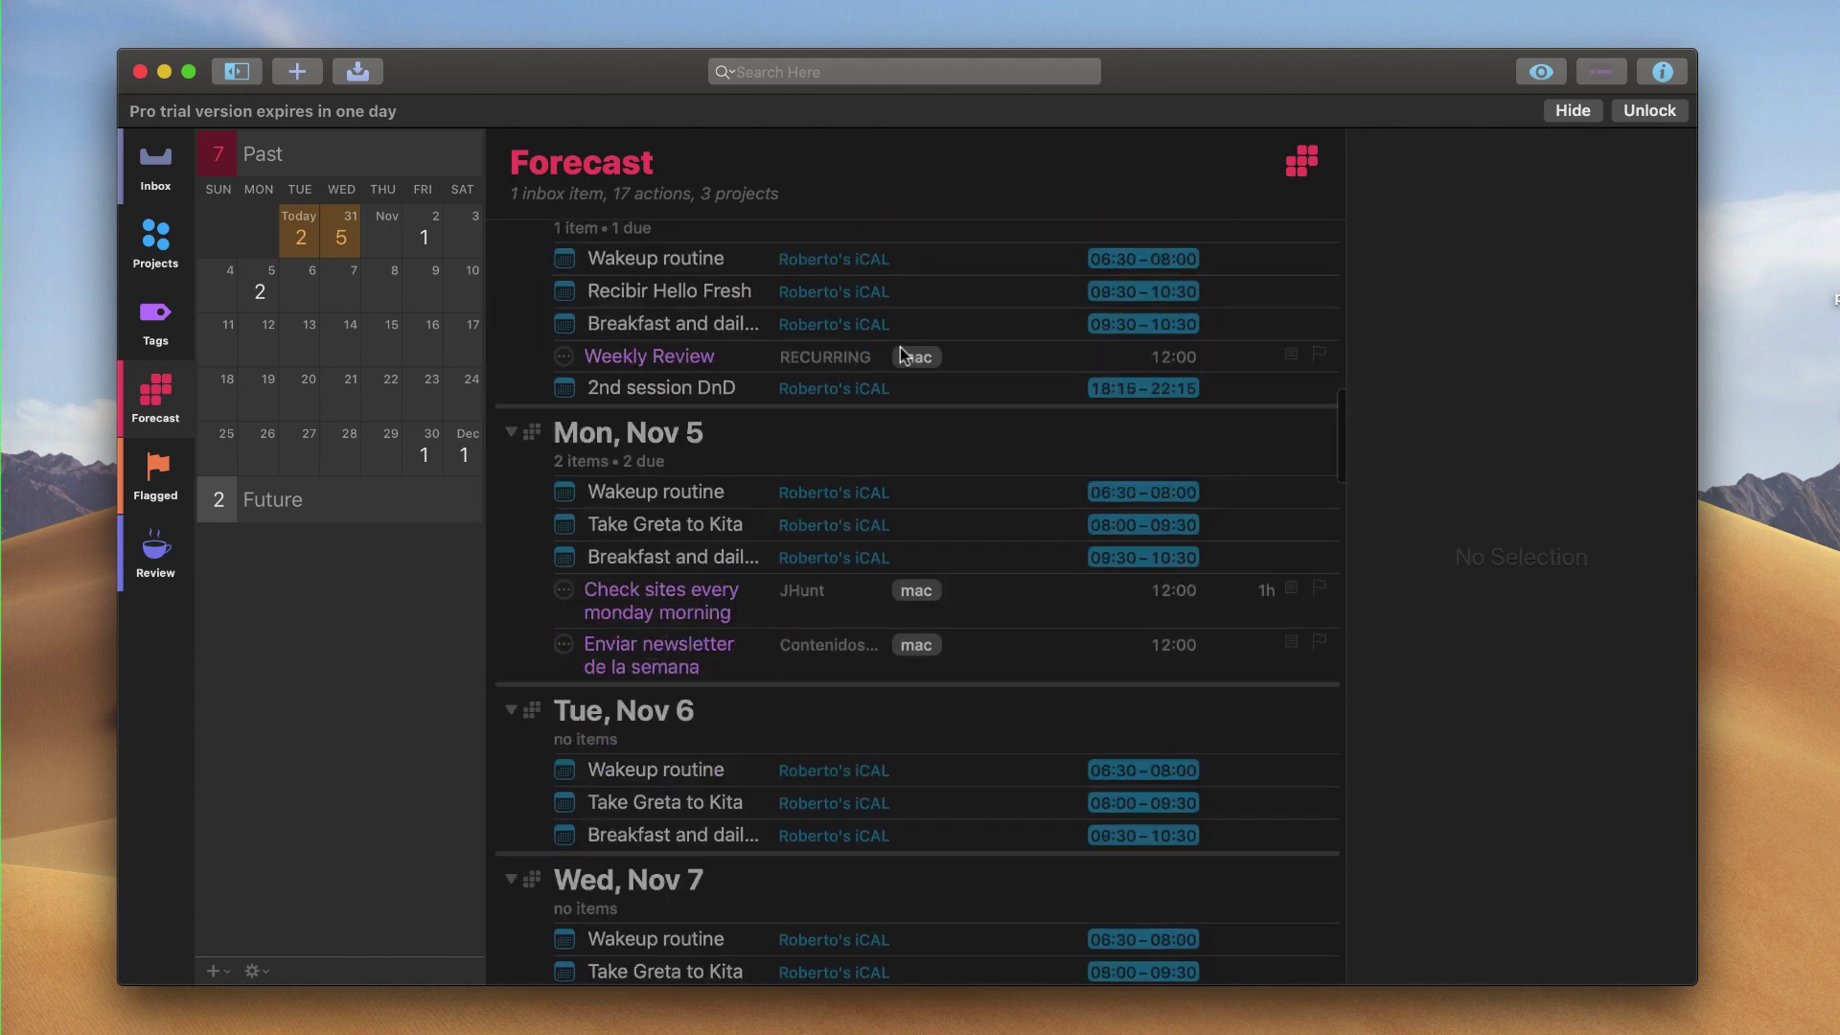
pyautogui.scroll(-3, 899, 347)
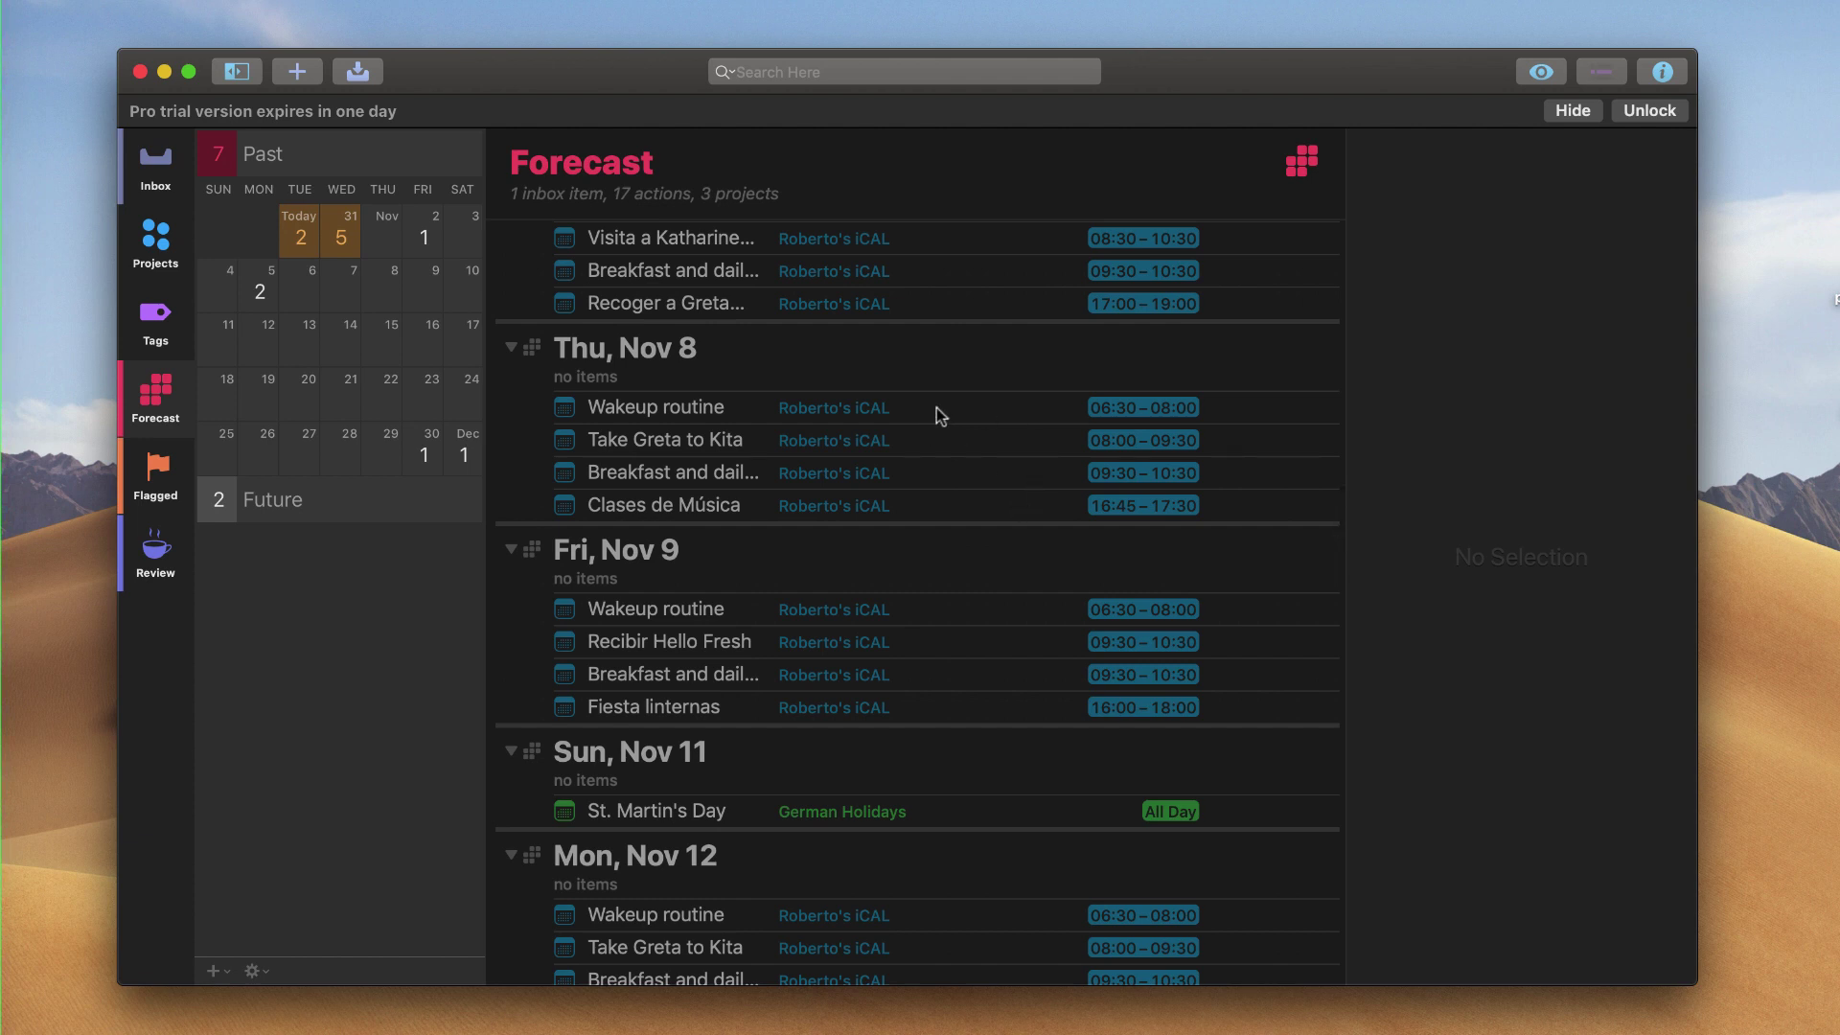
pyautogui.scroll(-6, 607, 435)
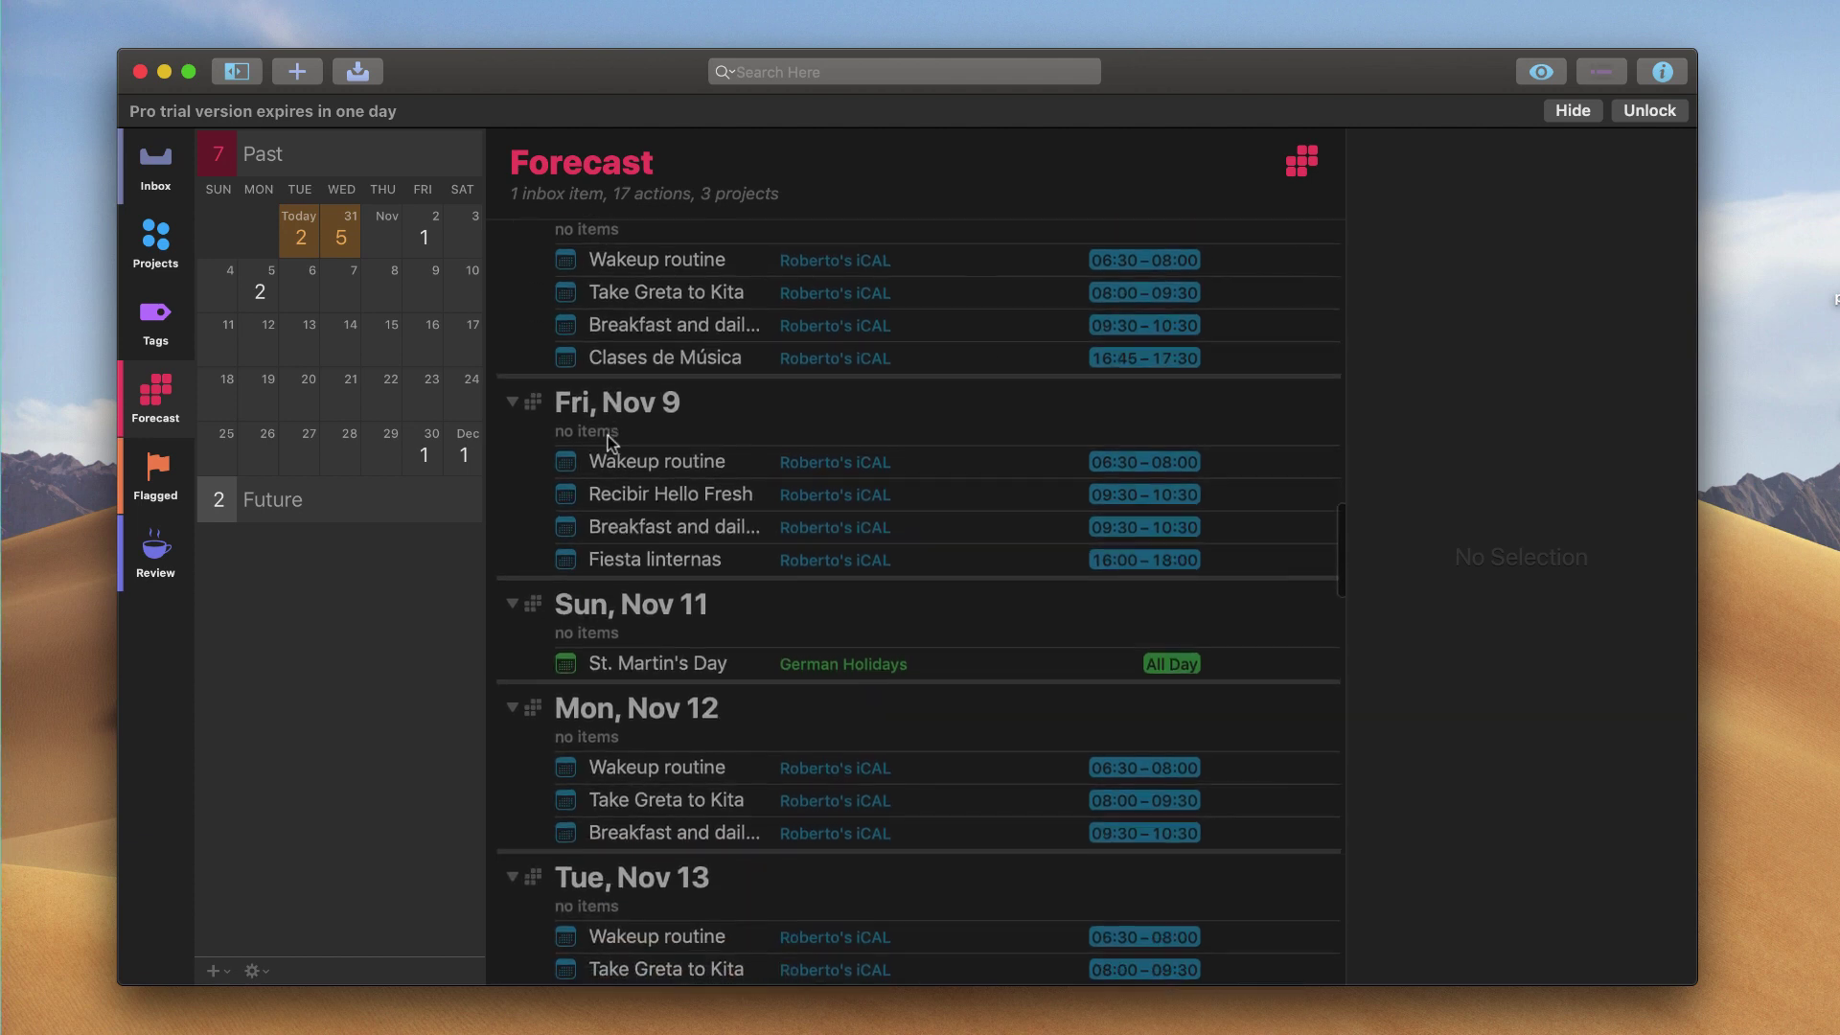
pyautogui.scroll(-15, 608, 435)
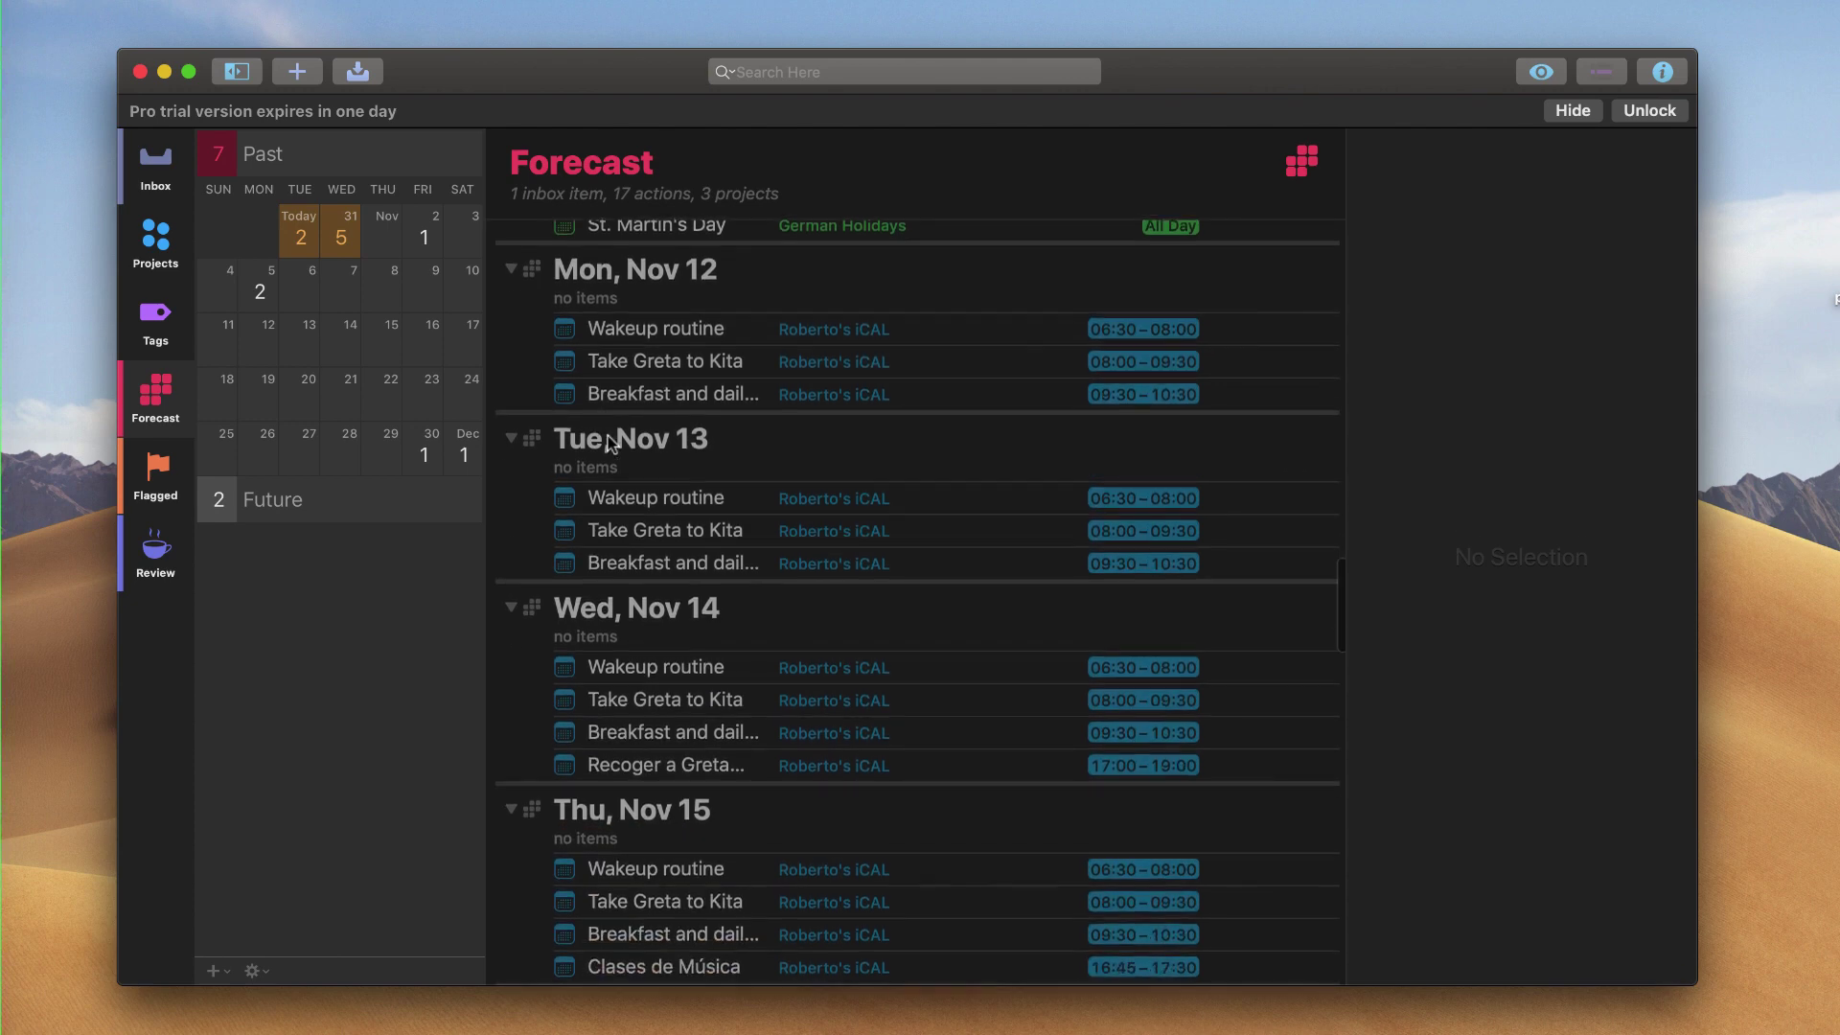
pyautogui.scroll(20, 608, 435)
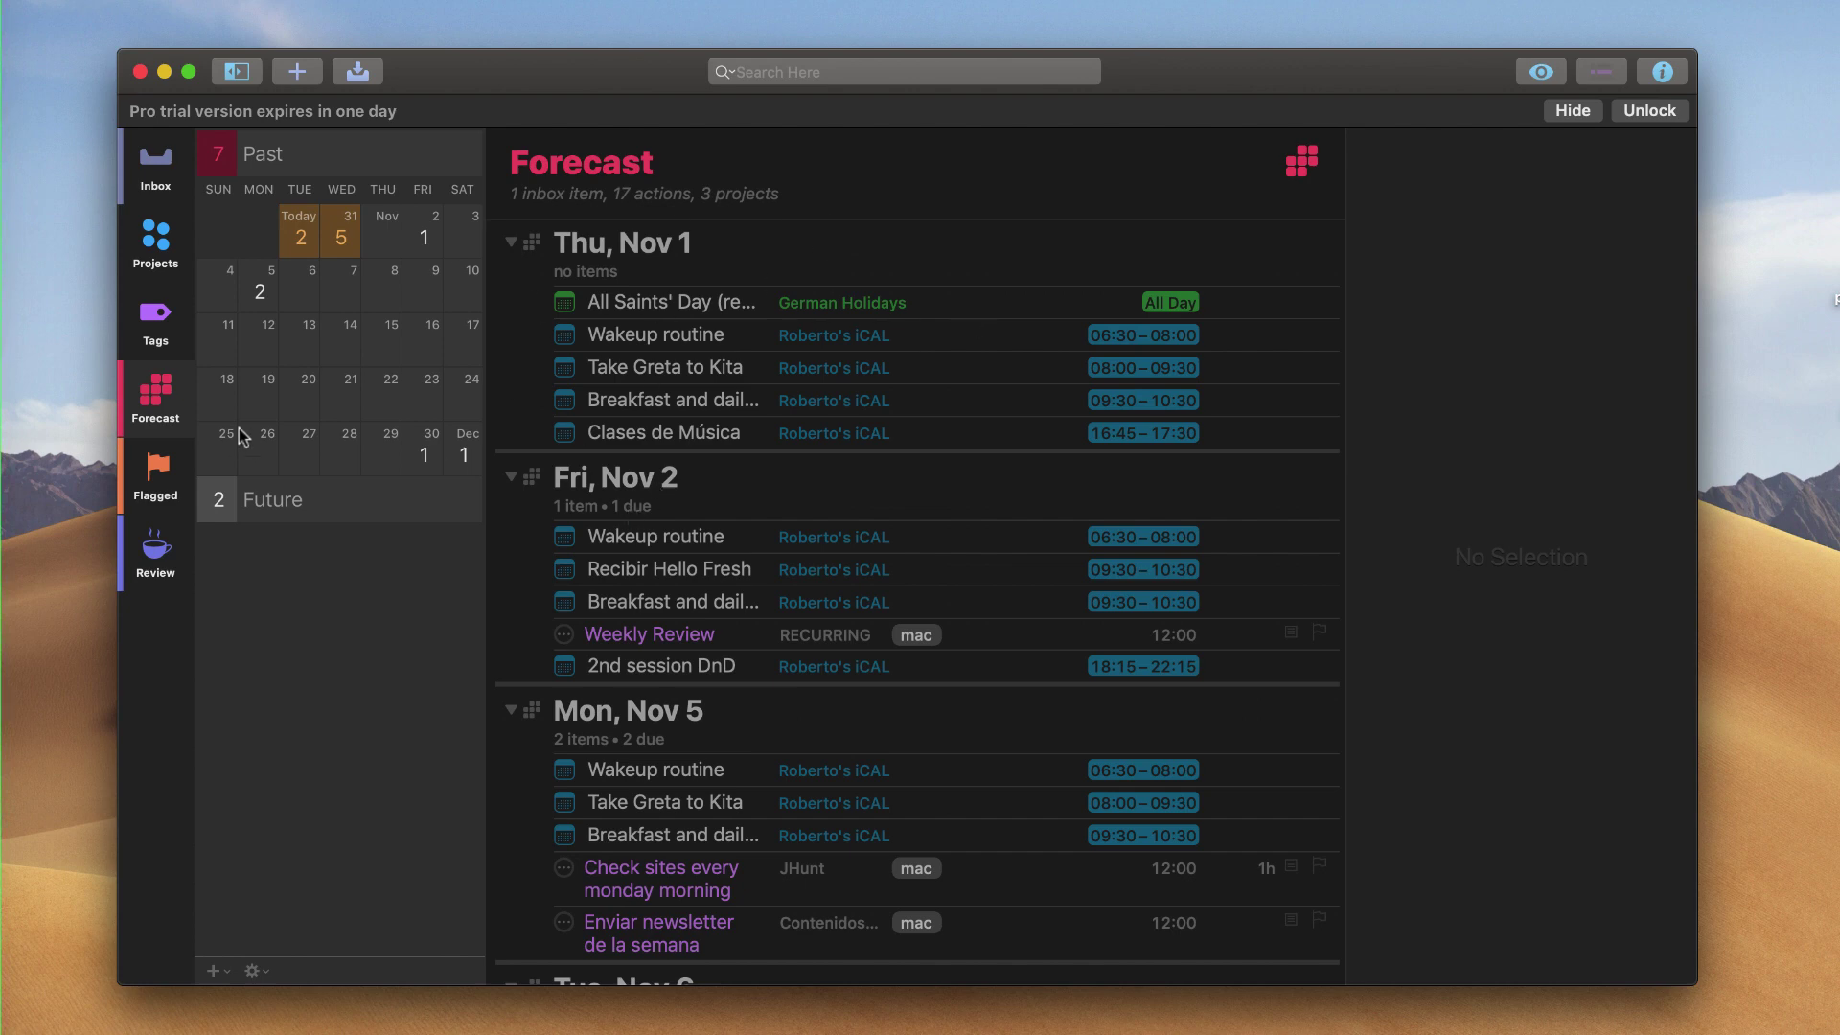
pyautogui.scroll(10, 820, 458)
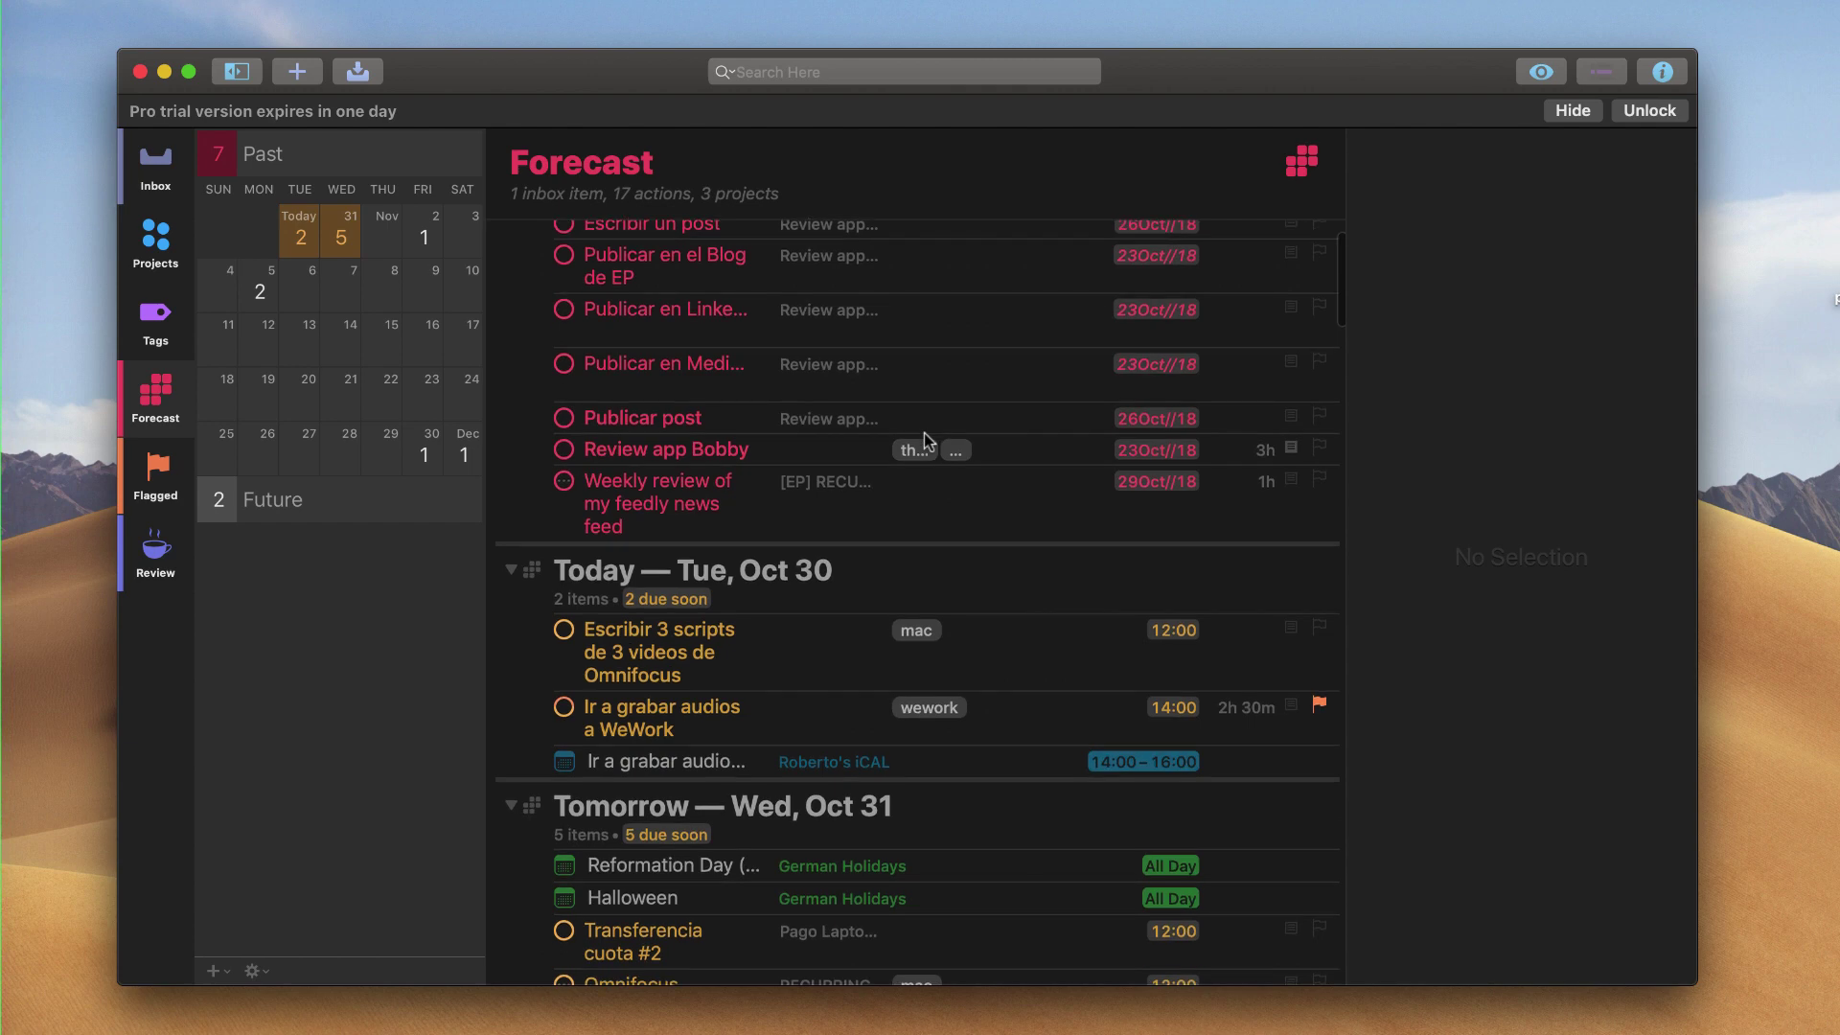
pyautogui.scroll(-3, 924, 433)
pyautogui.scroll(5, 924, 433)
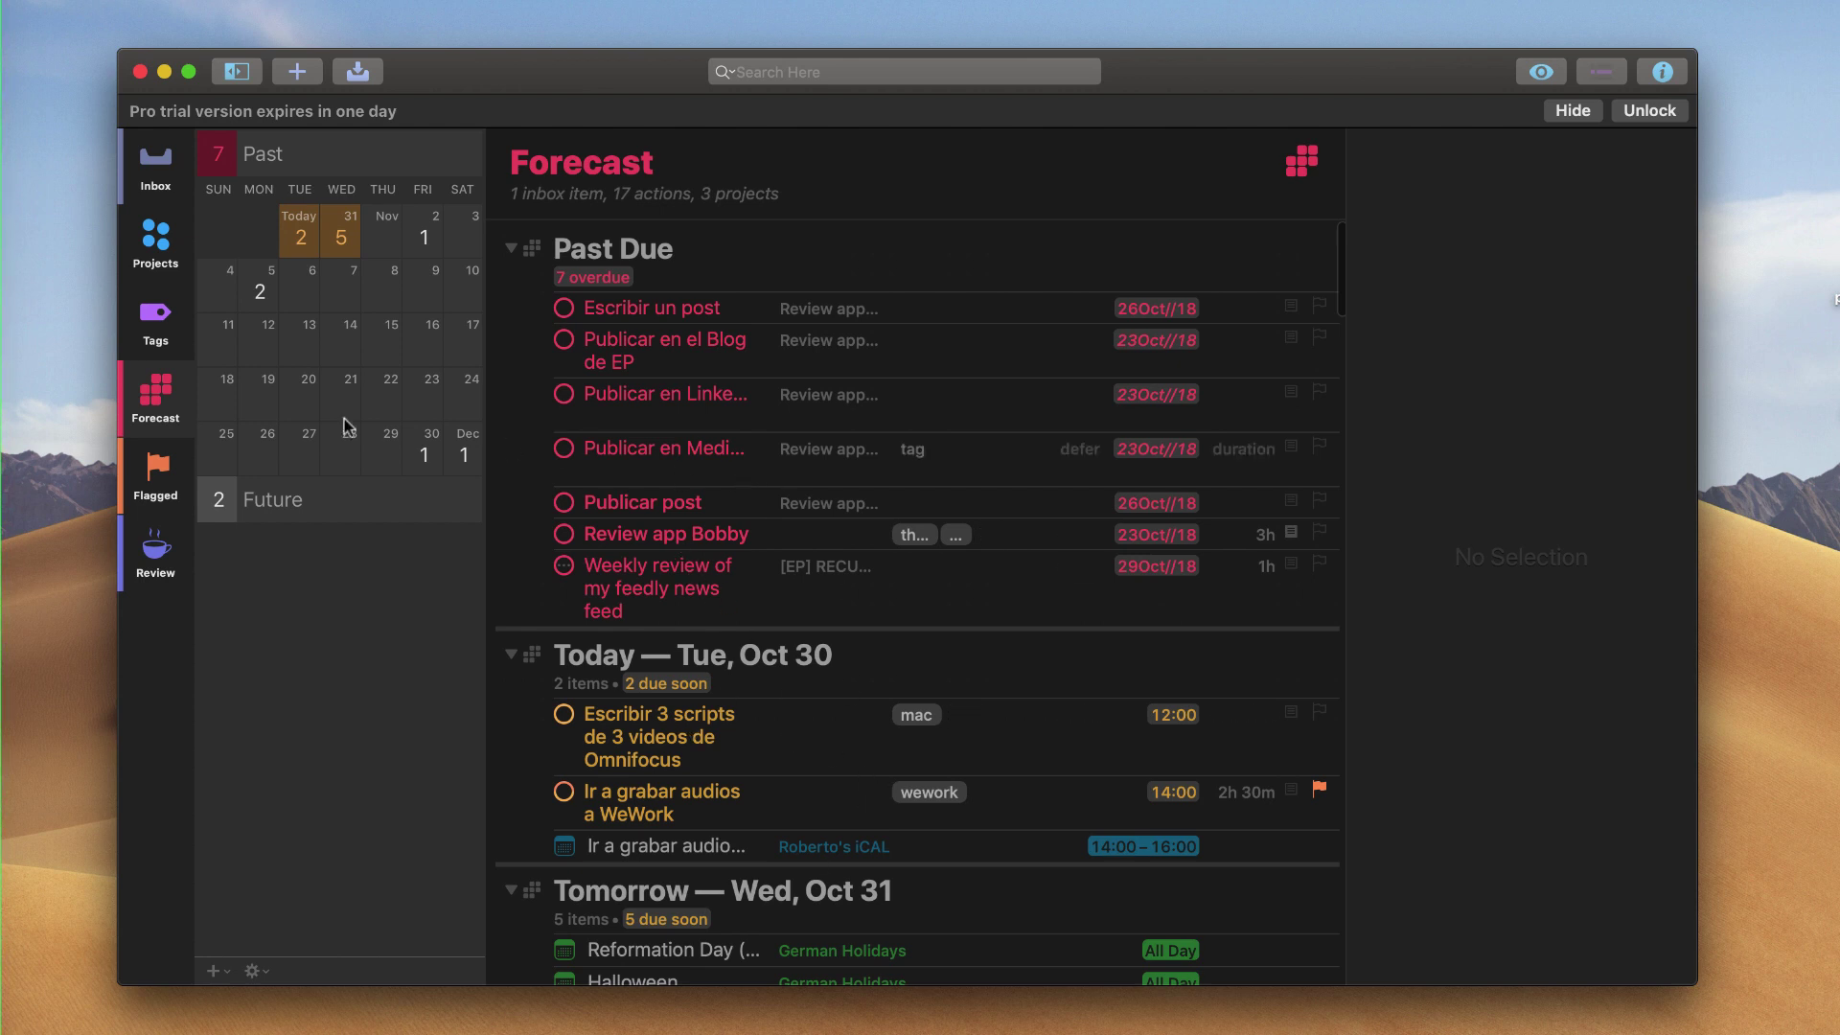
# View the flagged items, then open the Review perspective on the Renovar Omnifocus project.
pyautogui.click(160, 467)
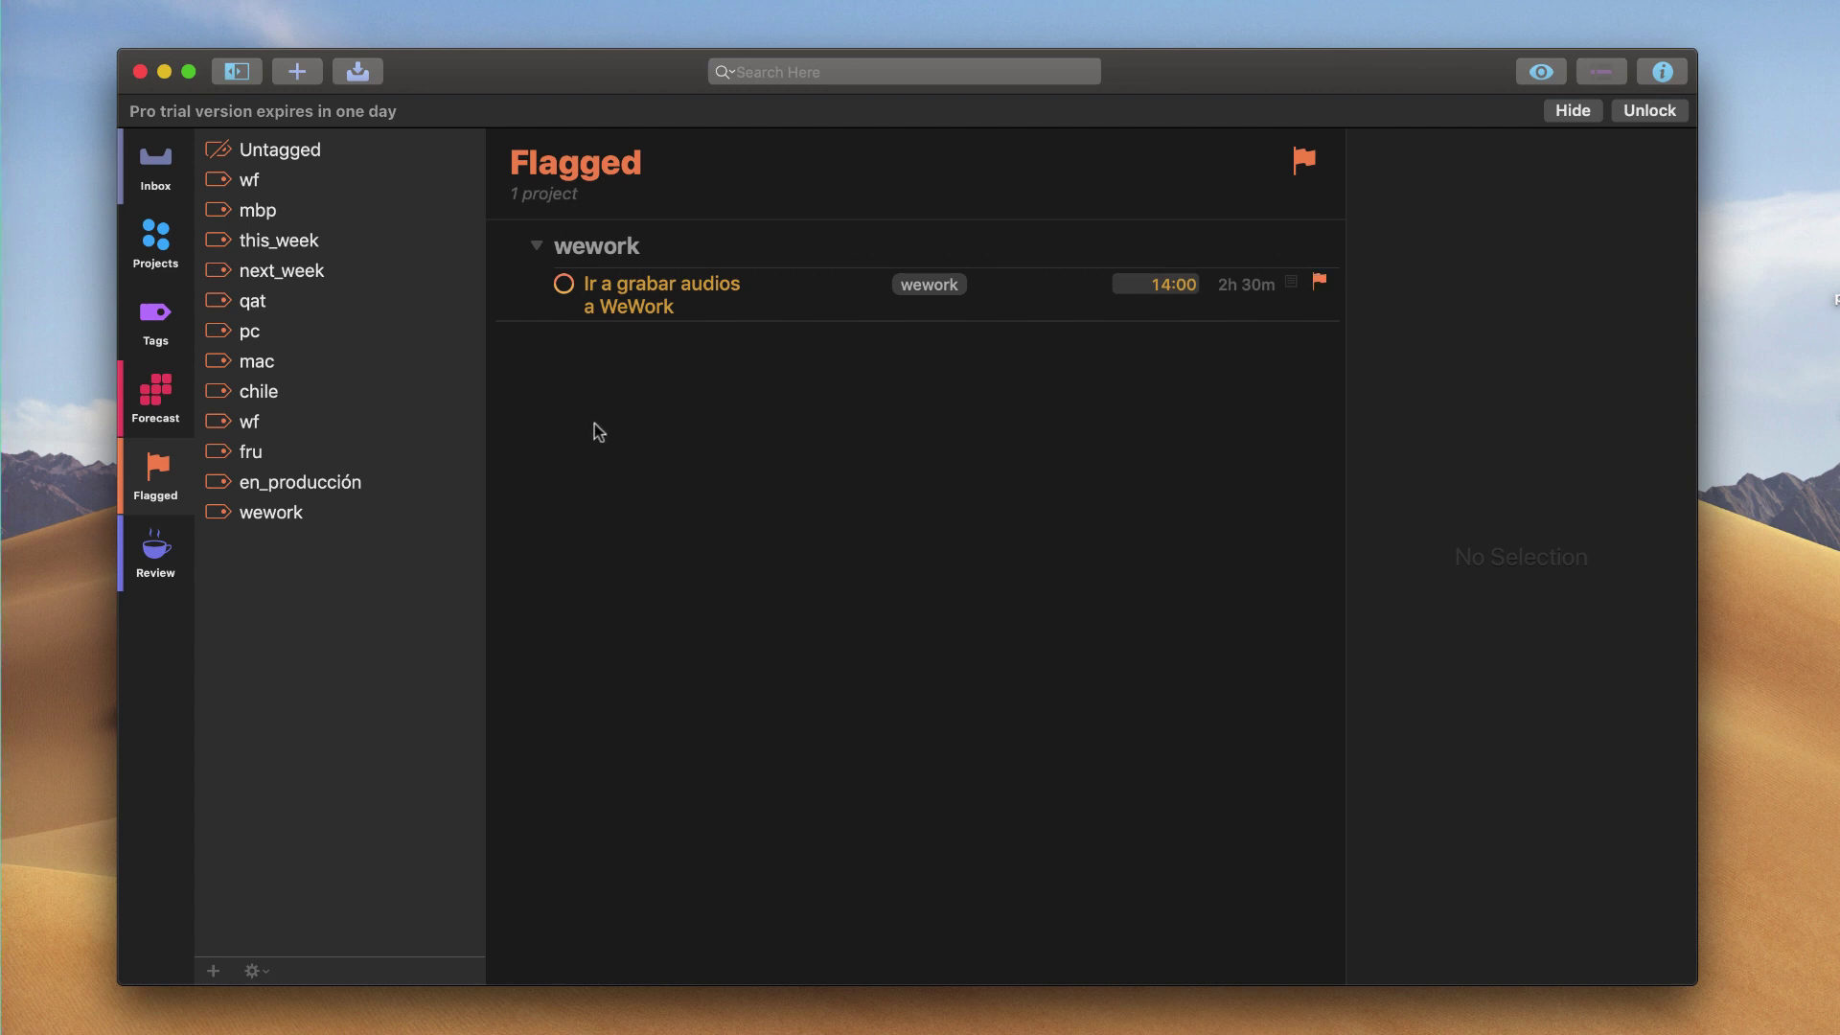
pyautogui.click(156, 554)
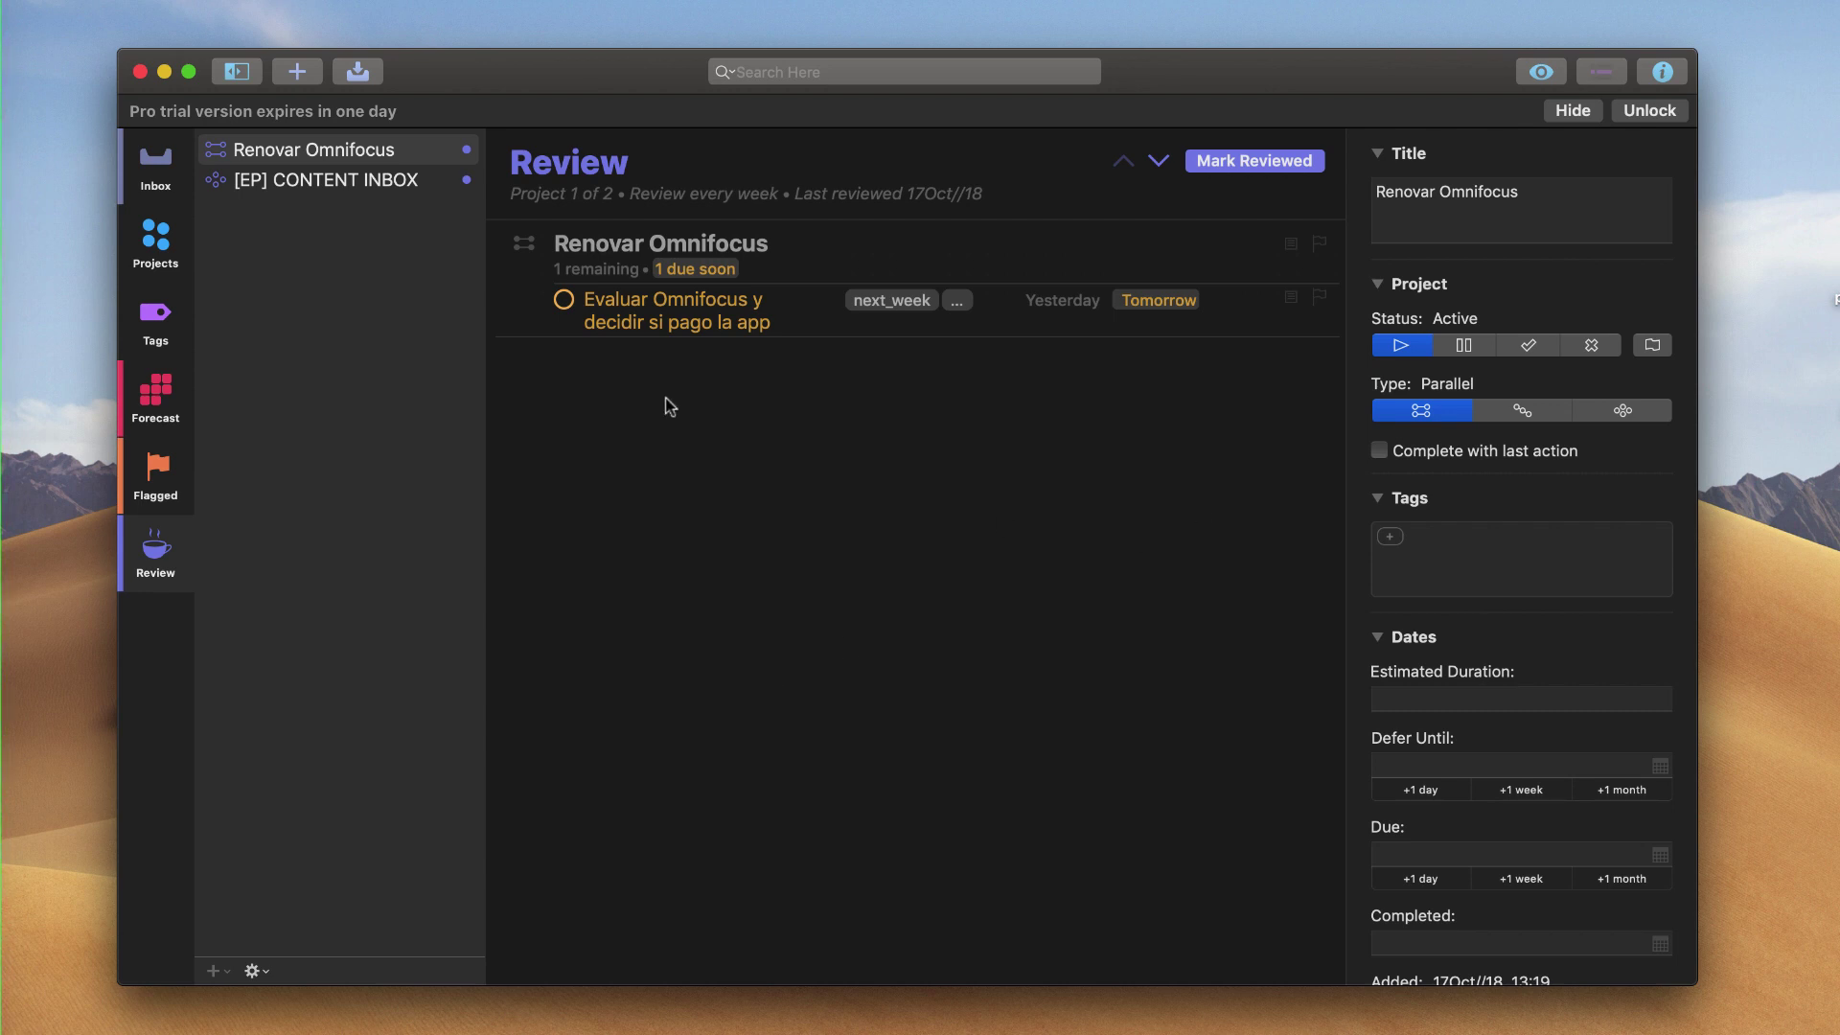
# Hide the sidebar and the inspector, and shrink the window to a narrow column showing only the review outline.
pyautogui.click(239, 74)
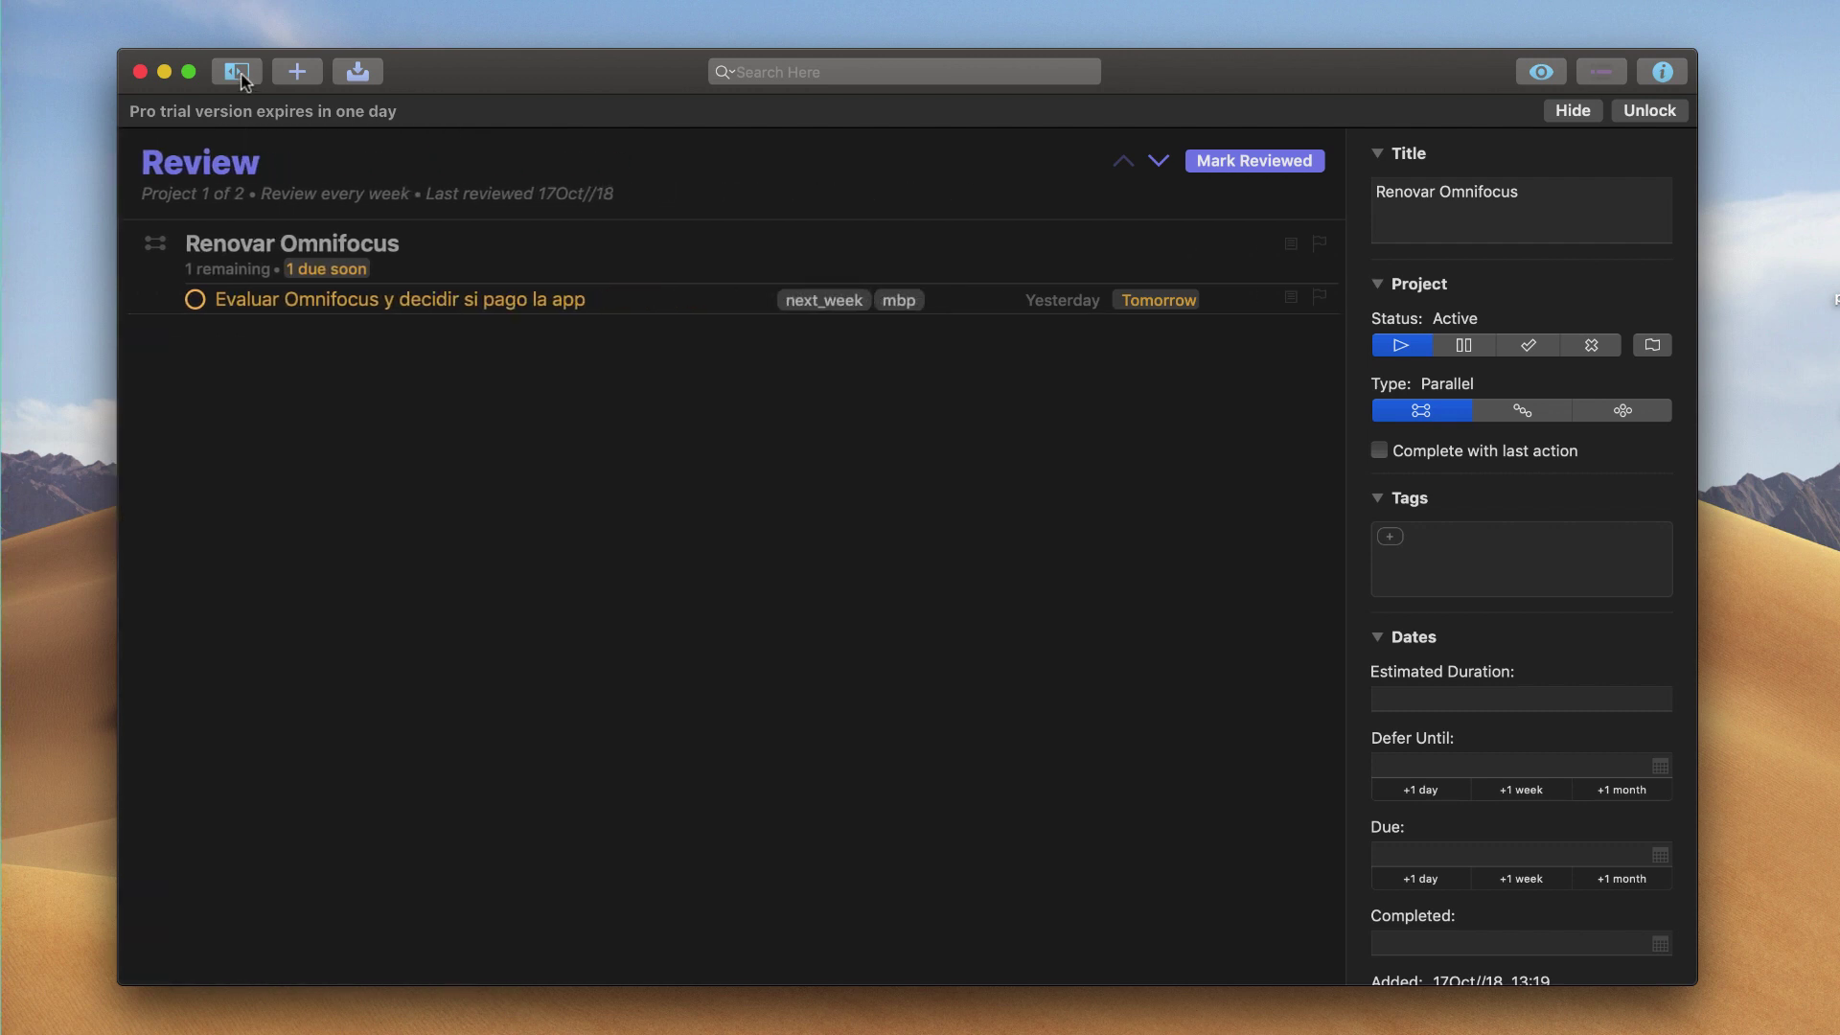
pyautogui.click(1662, 72)
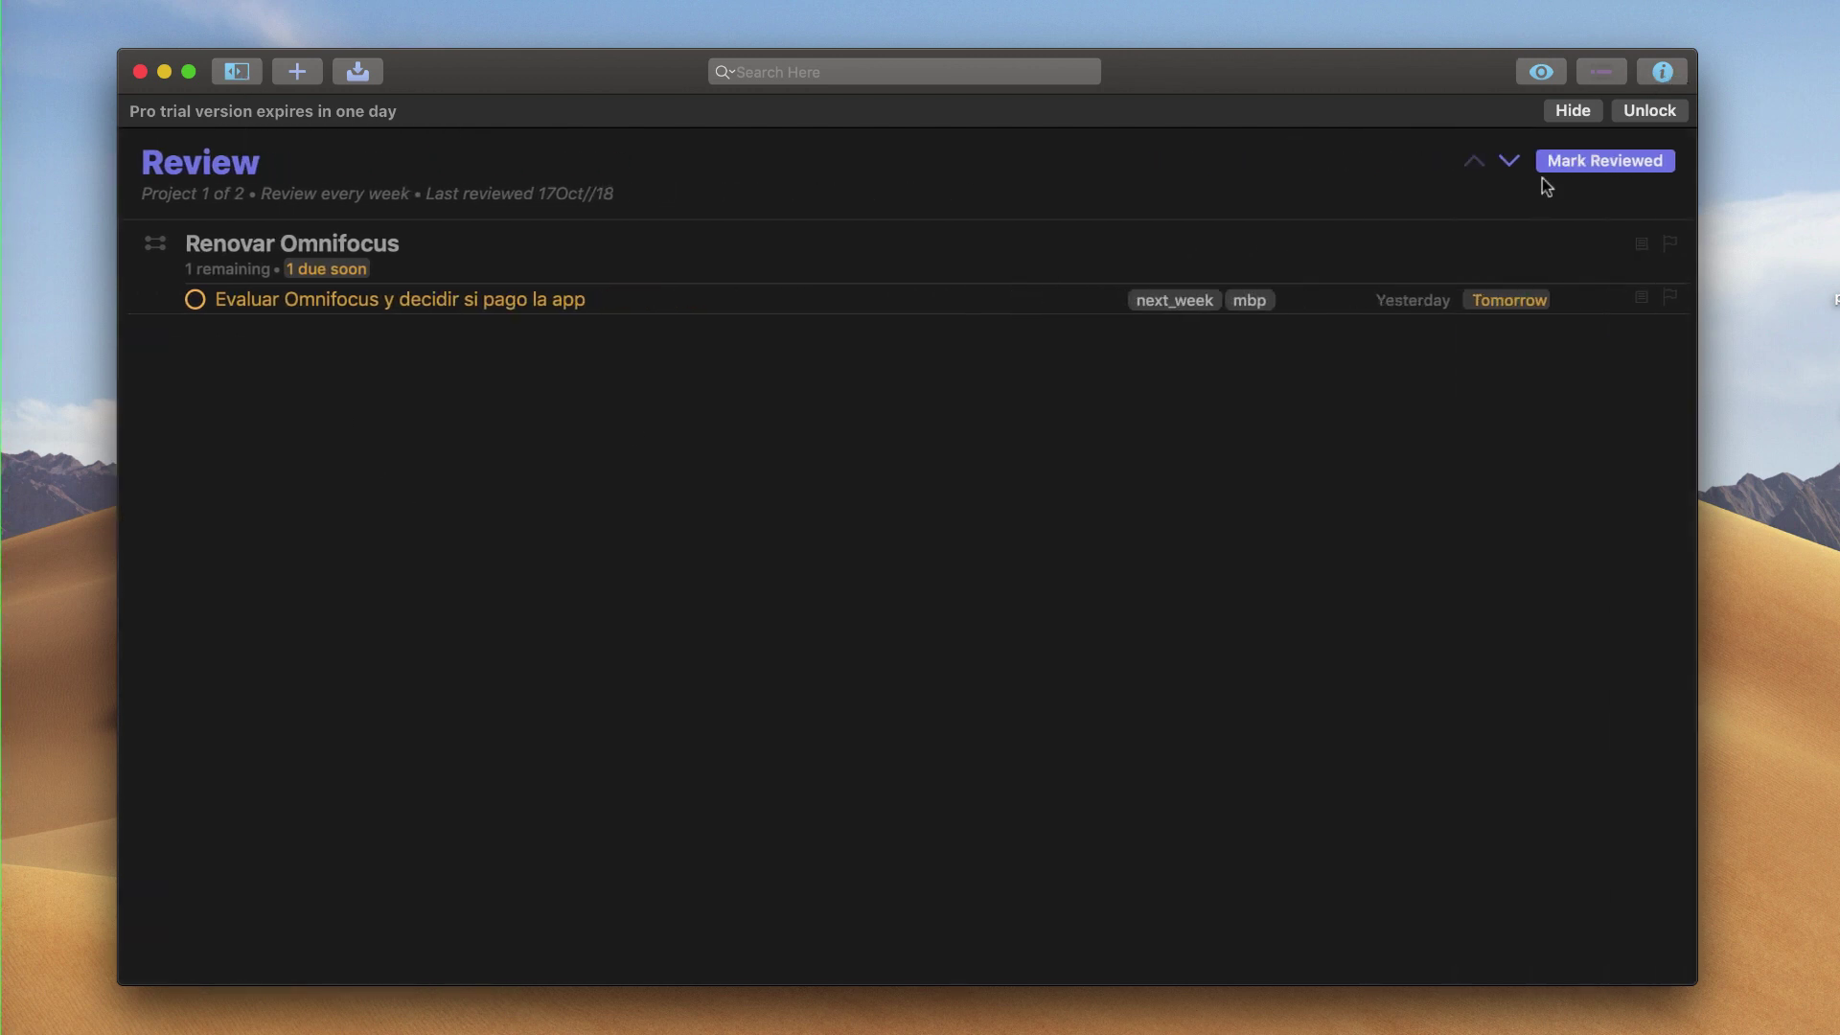
pyautogui.moveTo(1694, 566); pyautogui.dragTo(974, 588)
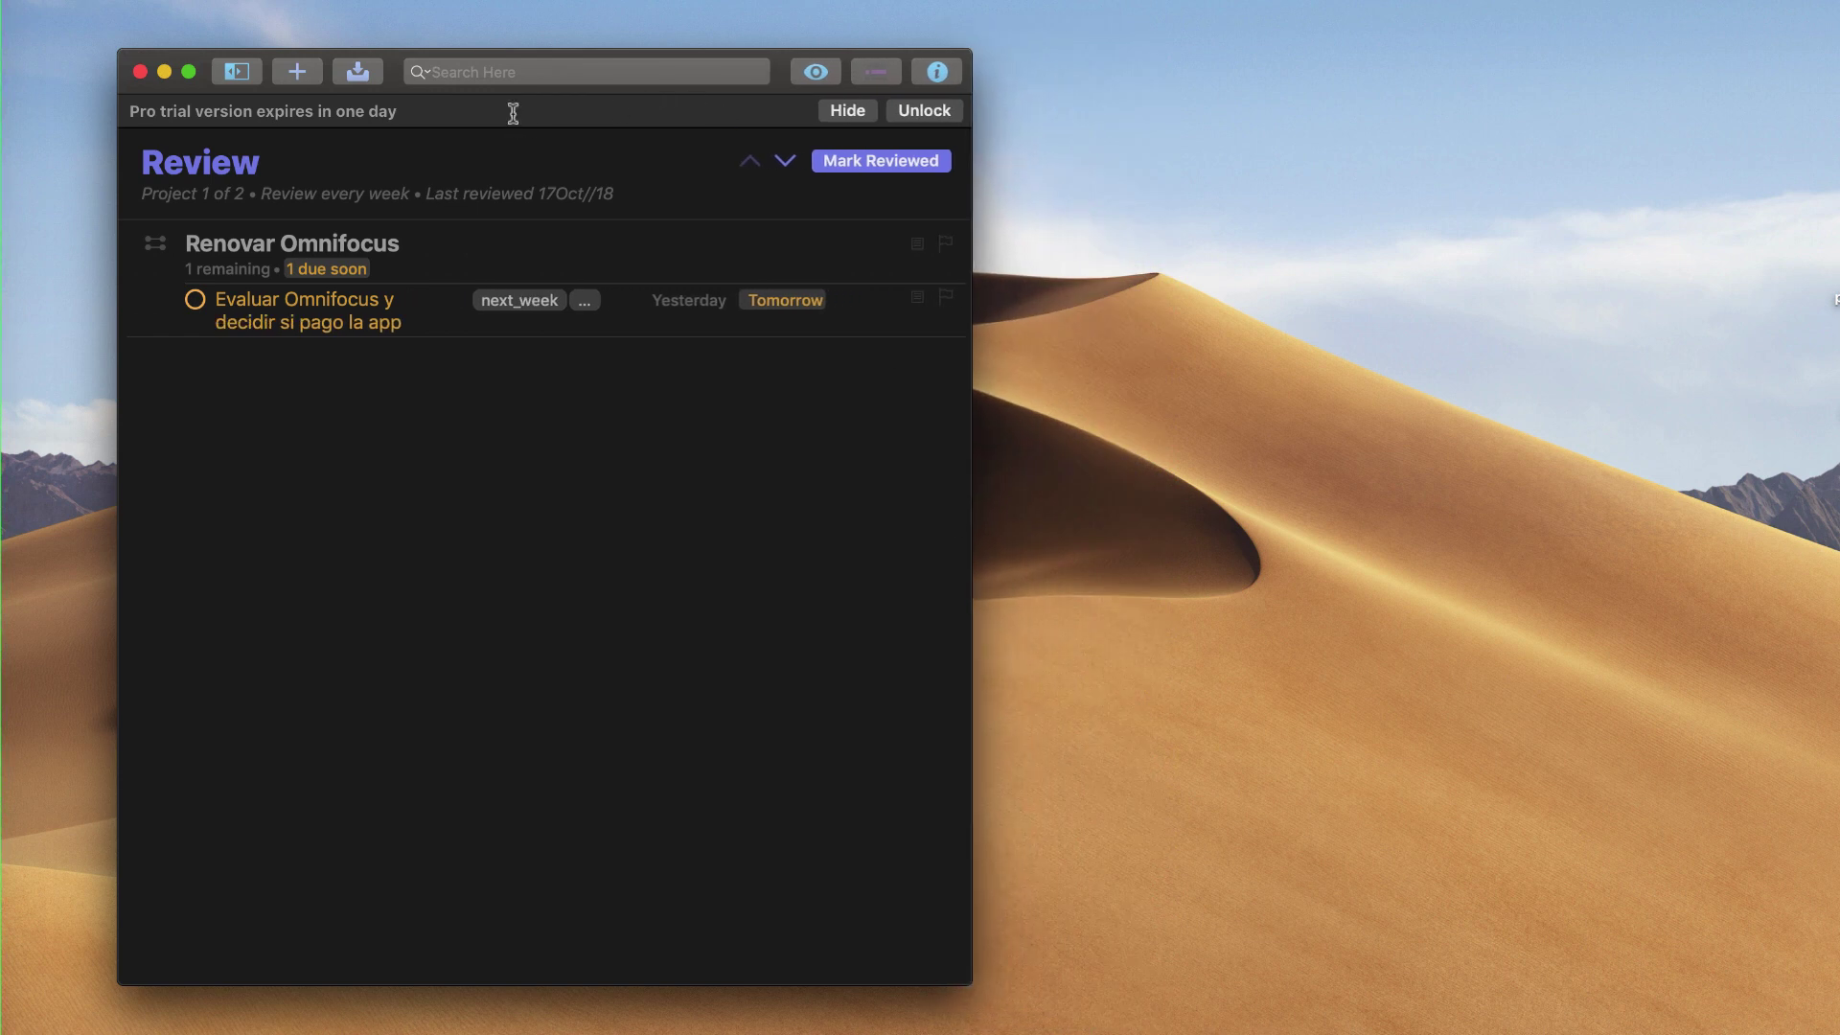
pyautogui.moveTo(396, 53); pyautogui.dragTo(906, 24)
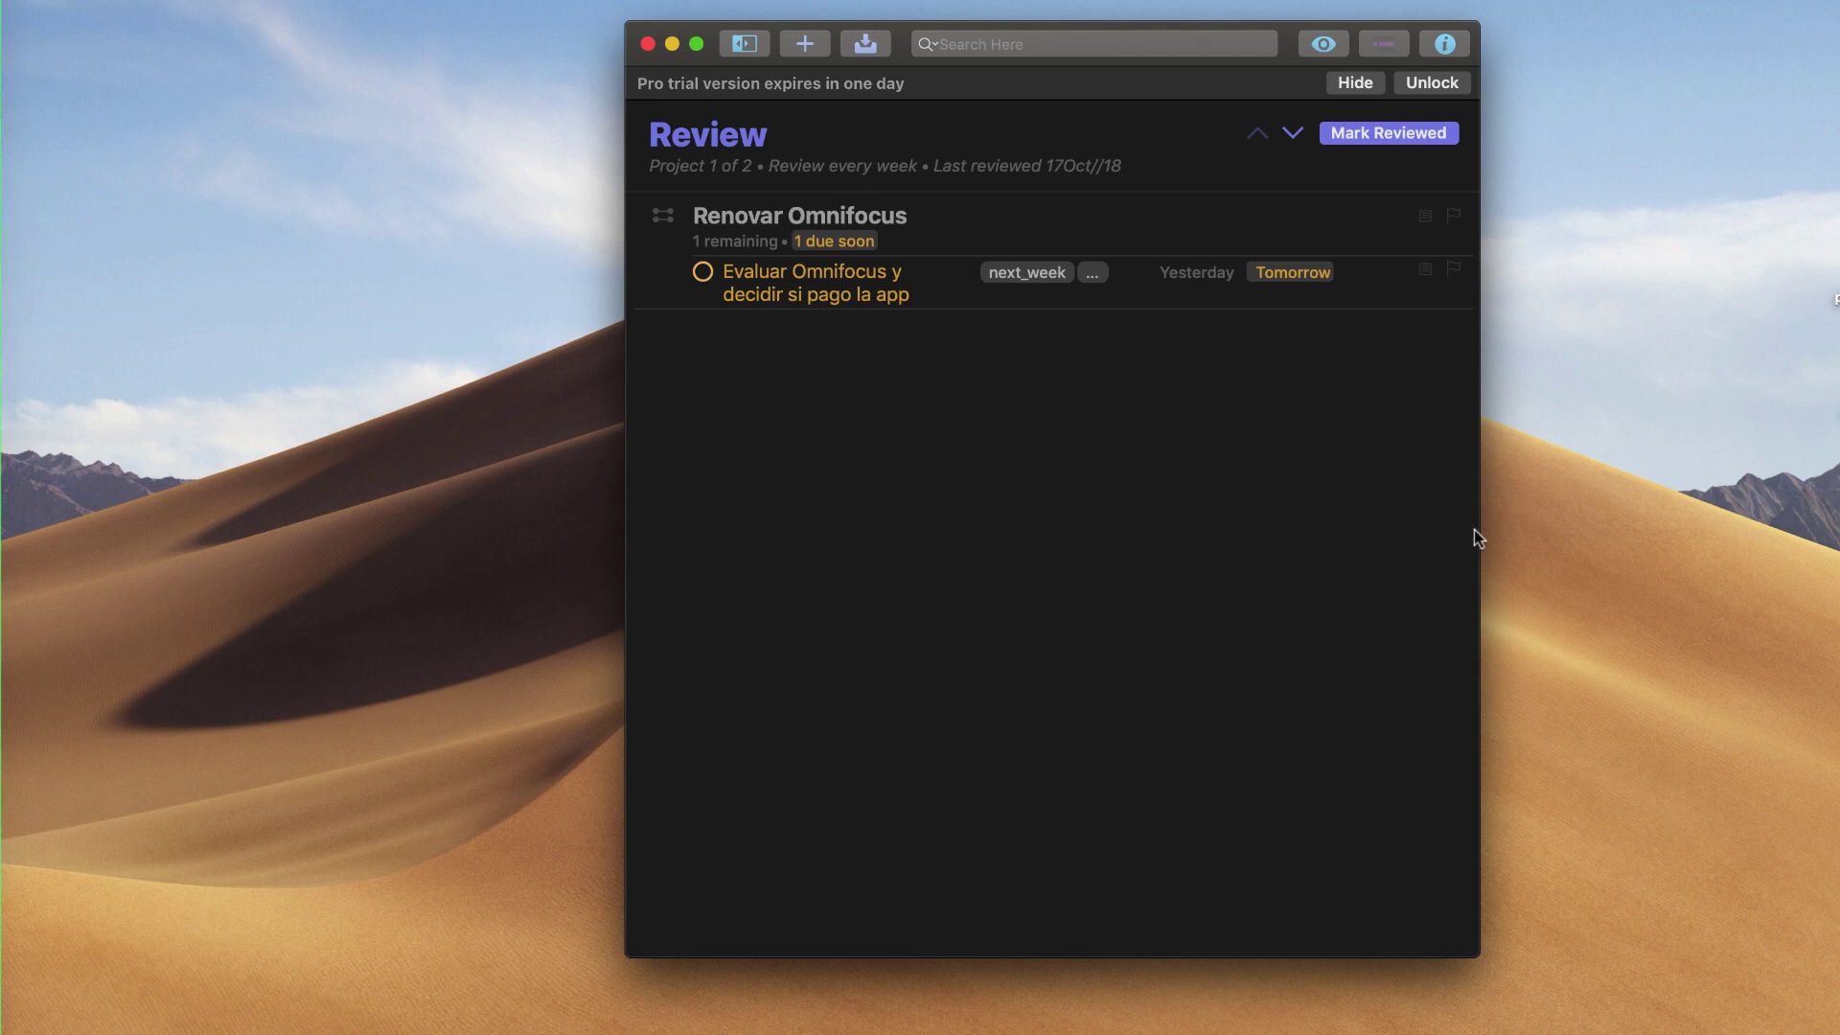
pyautogui.moveTo(1462, 533); pyautogui.dragTo(957, 547)
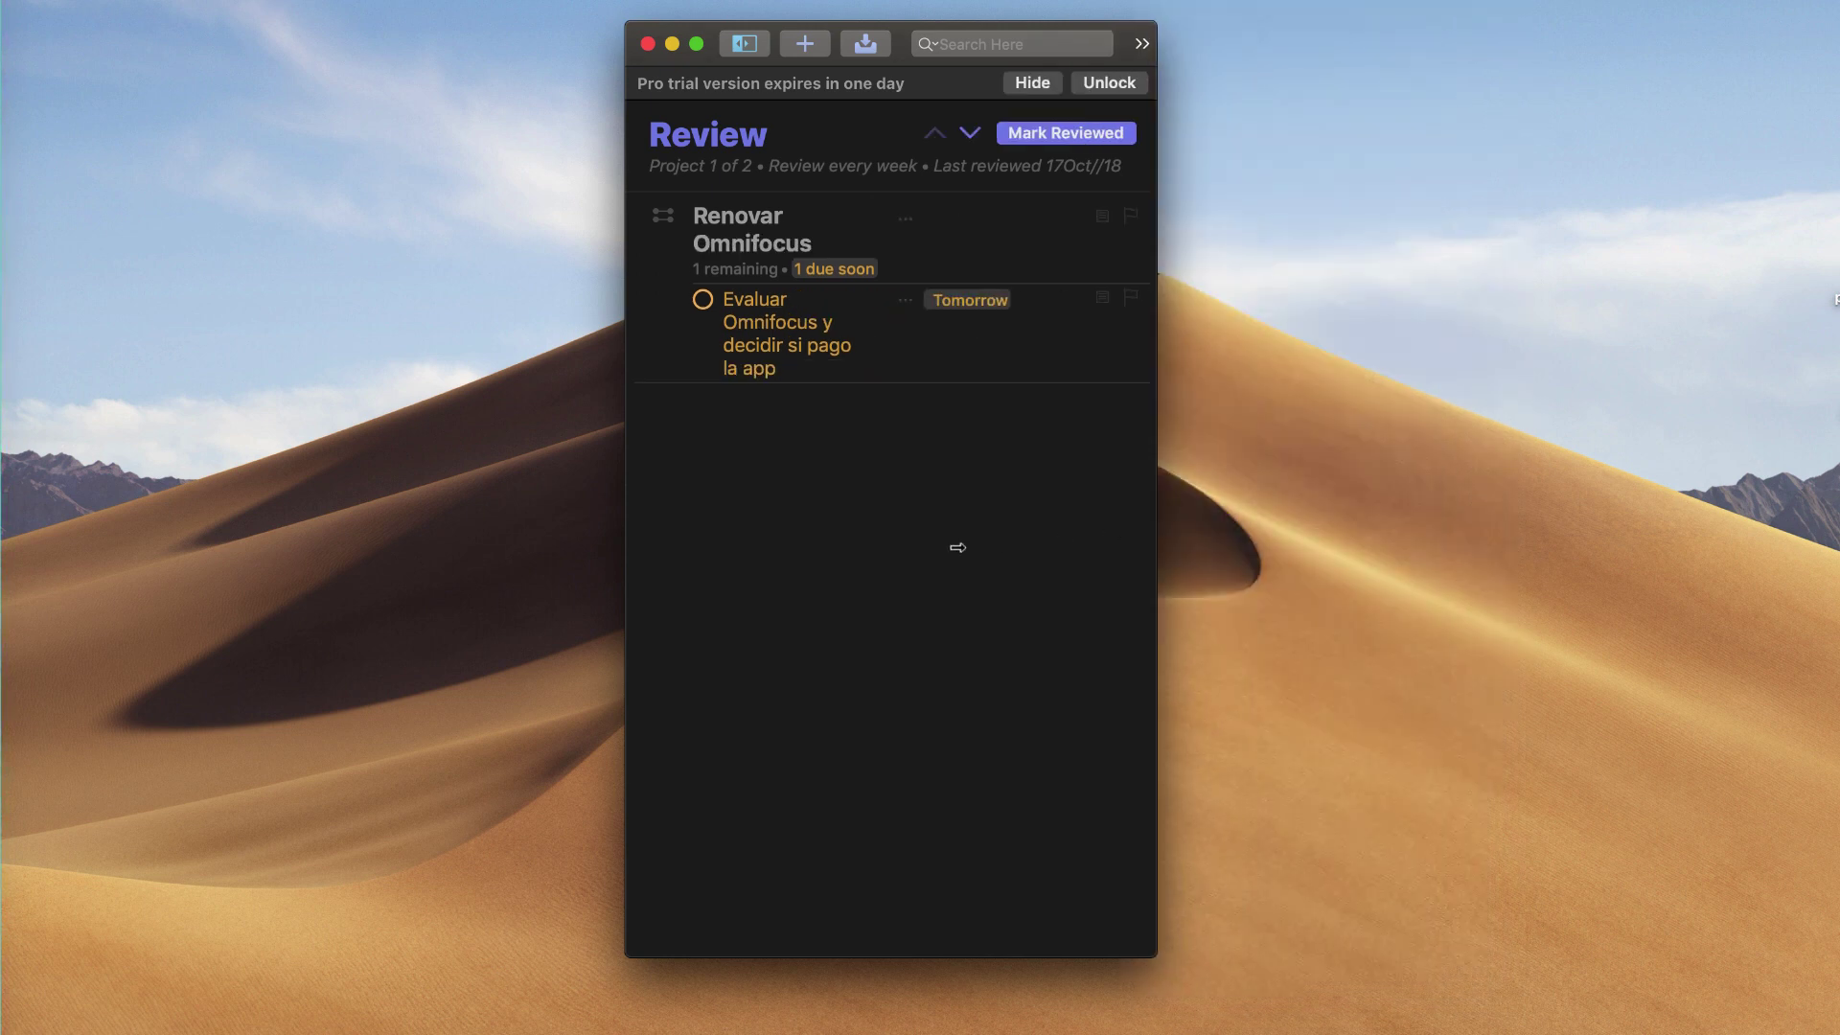
# Reposition the narrow window, widen it again to nearly the full screen width, and centre it on the desktop.
pyautogui.moveTo(899, 54); pyautogui.dragTo(470, 66)
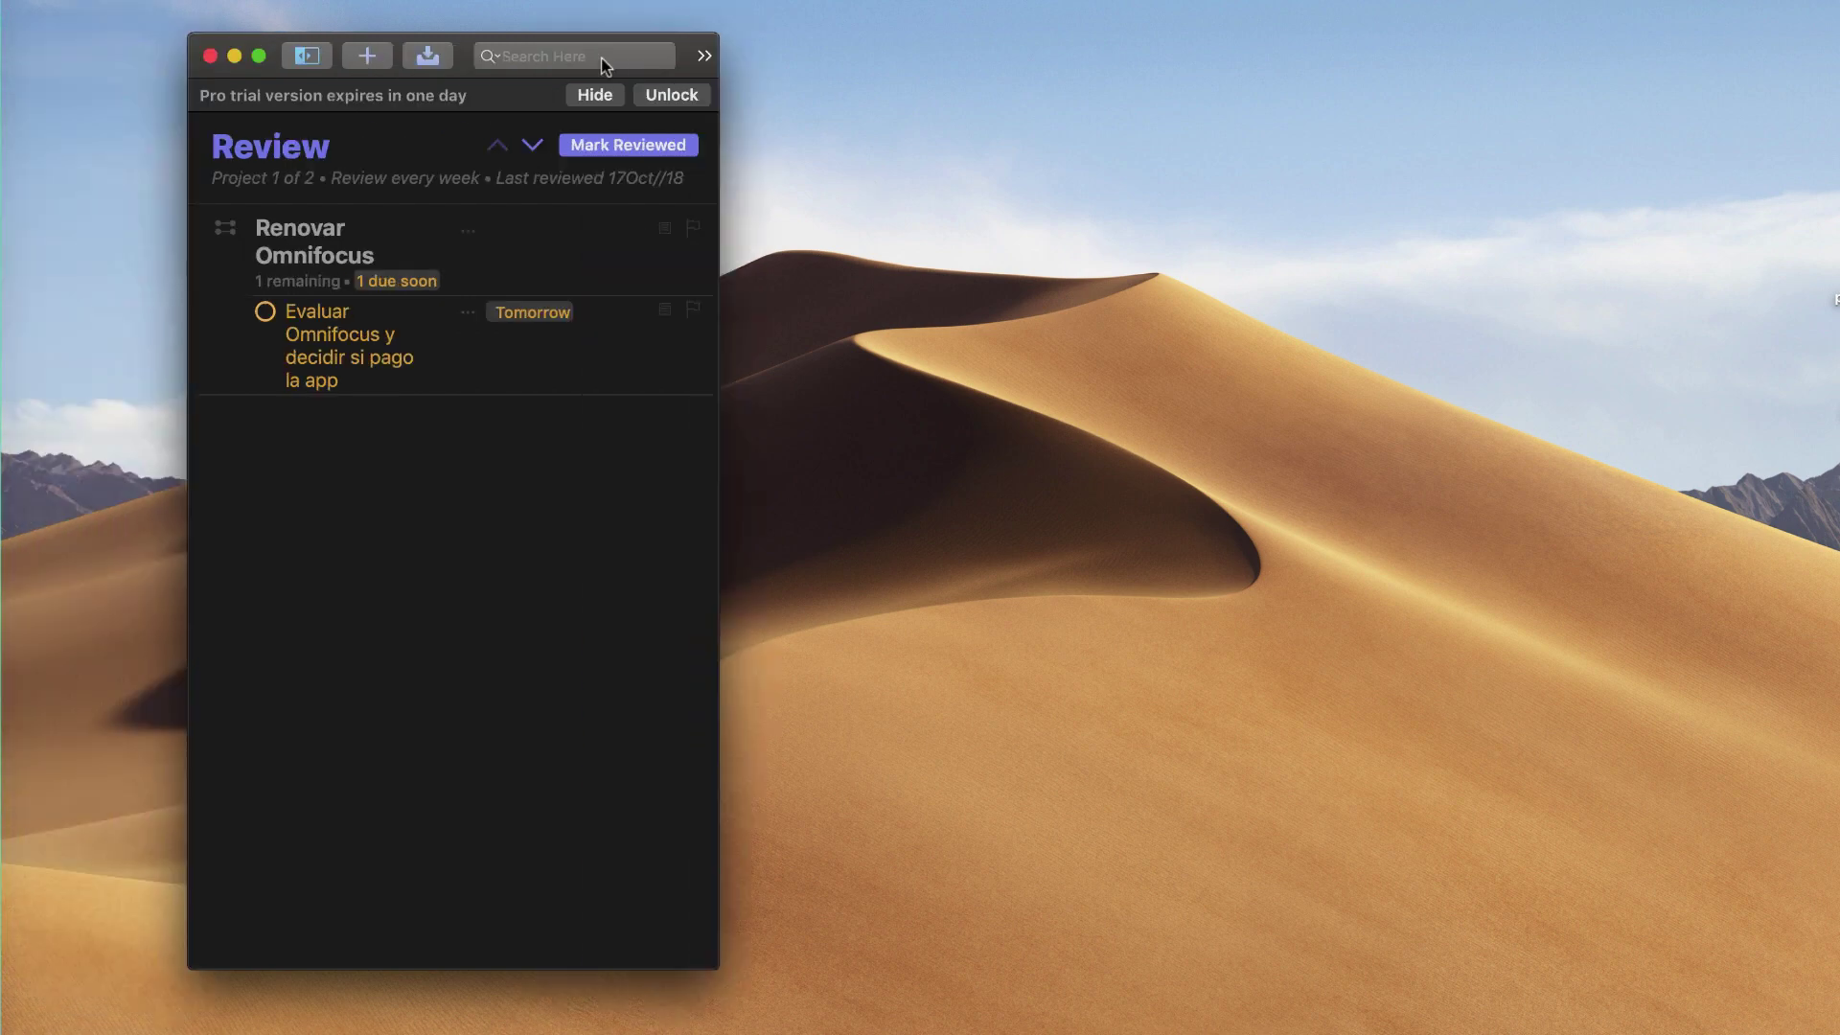
pyautogui.moveTo(606, 65); pyautogui.dragTo(754, 86)
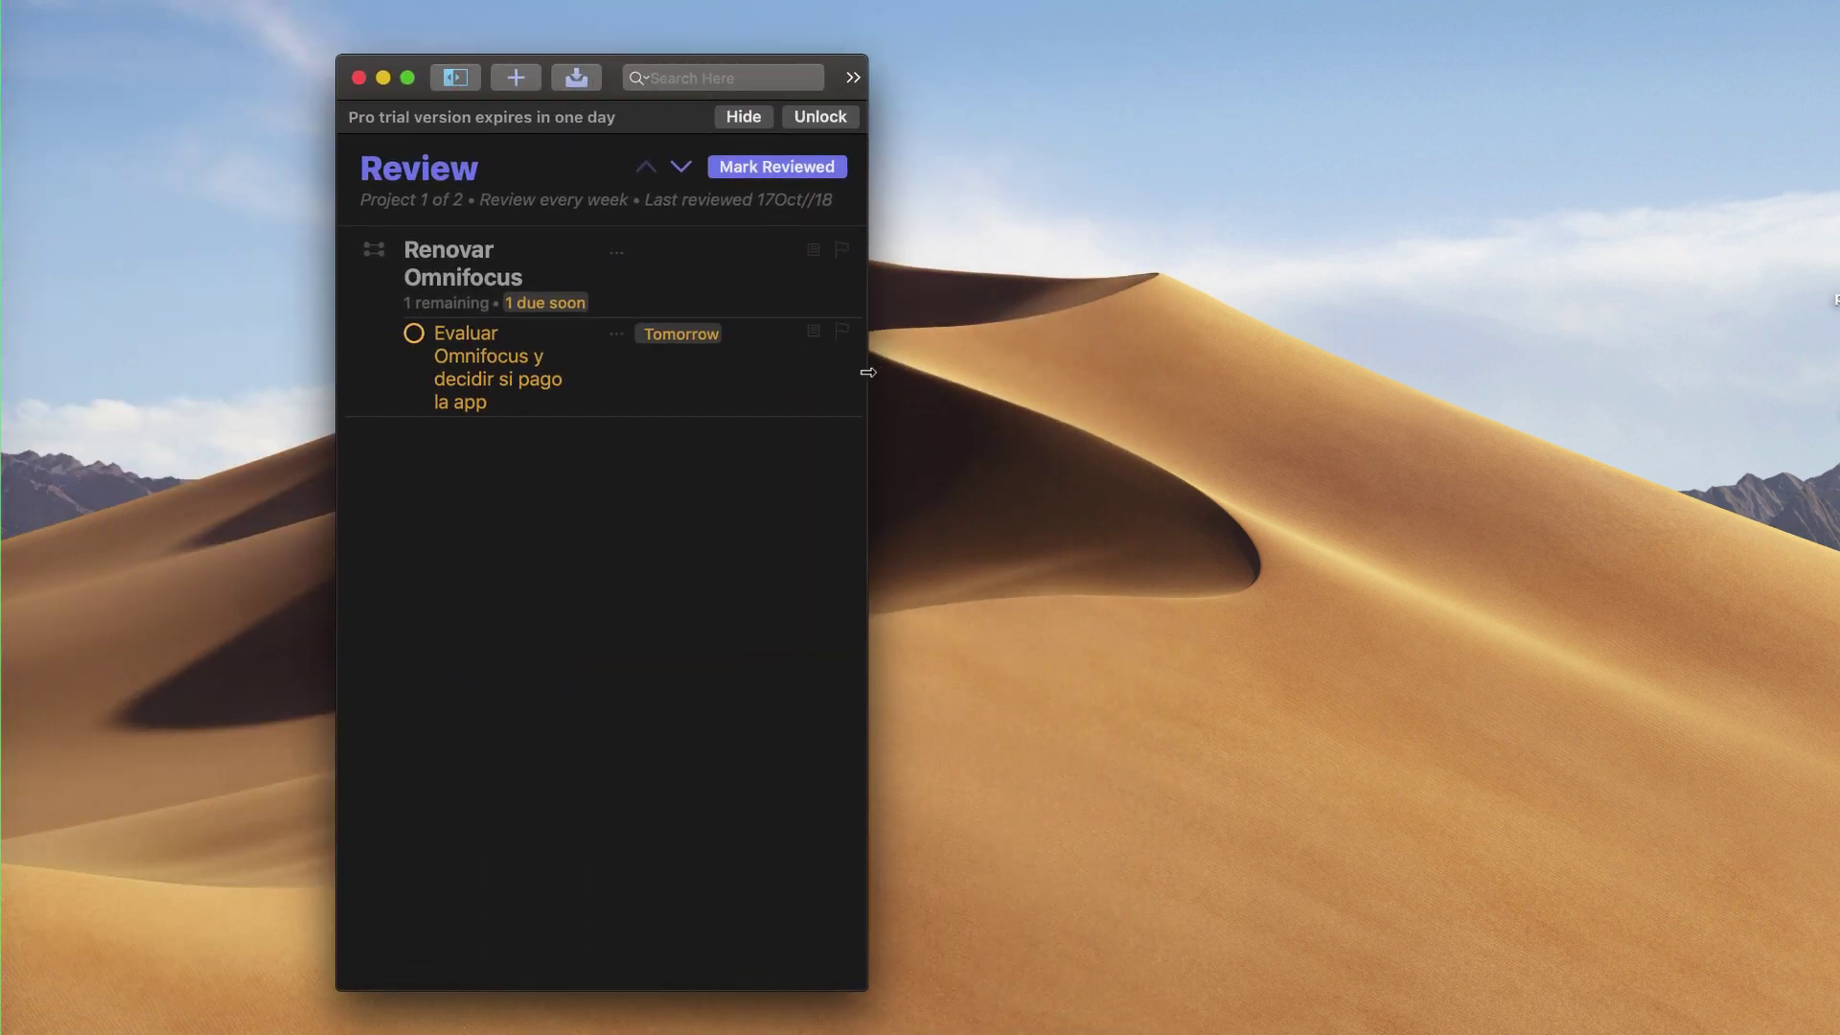
pyautogui.moveTo(868, 372); pyautogui.dragTo(1835, 369)
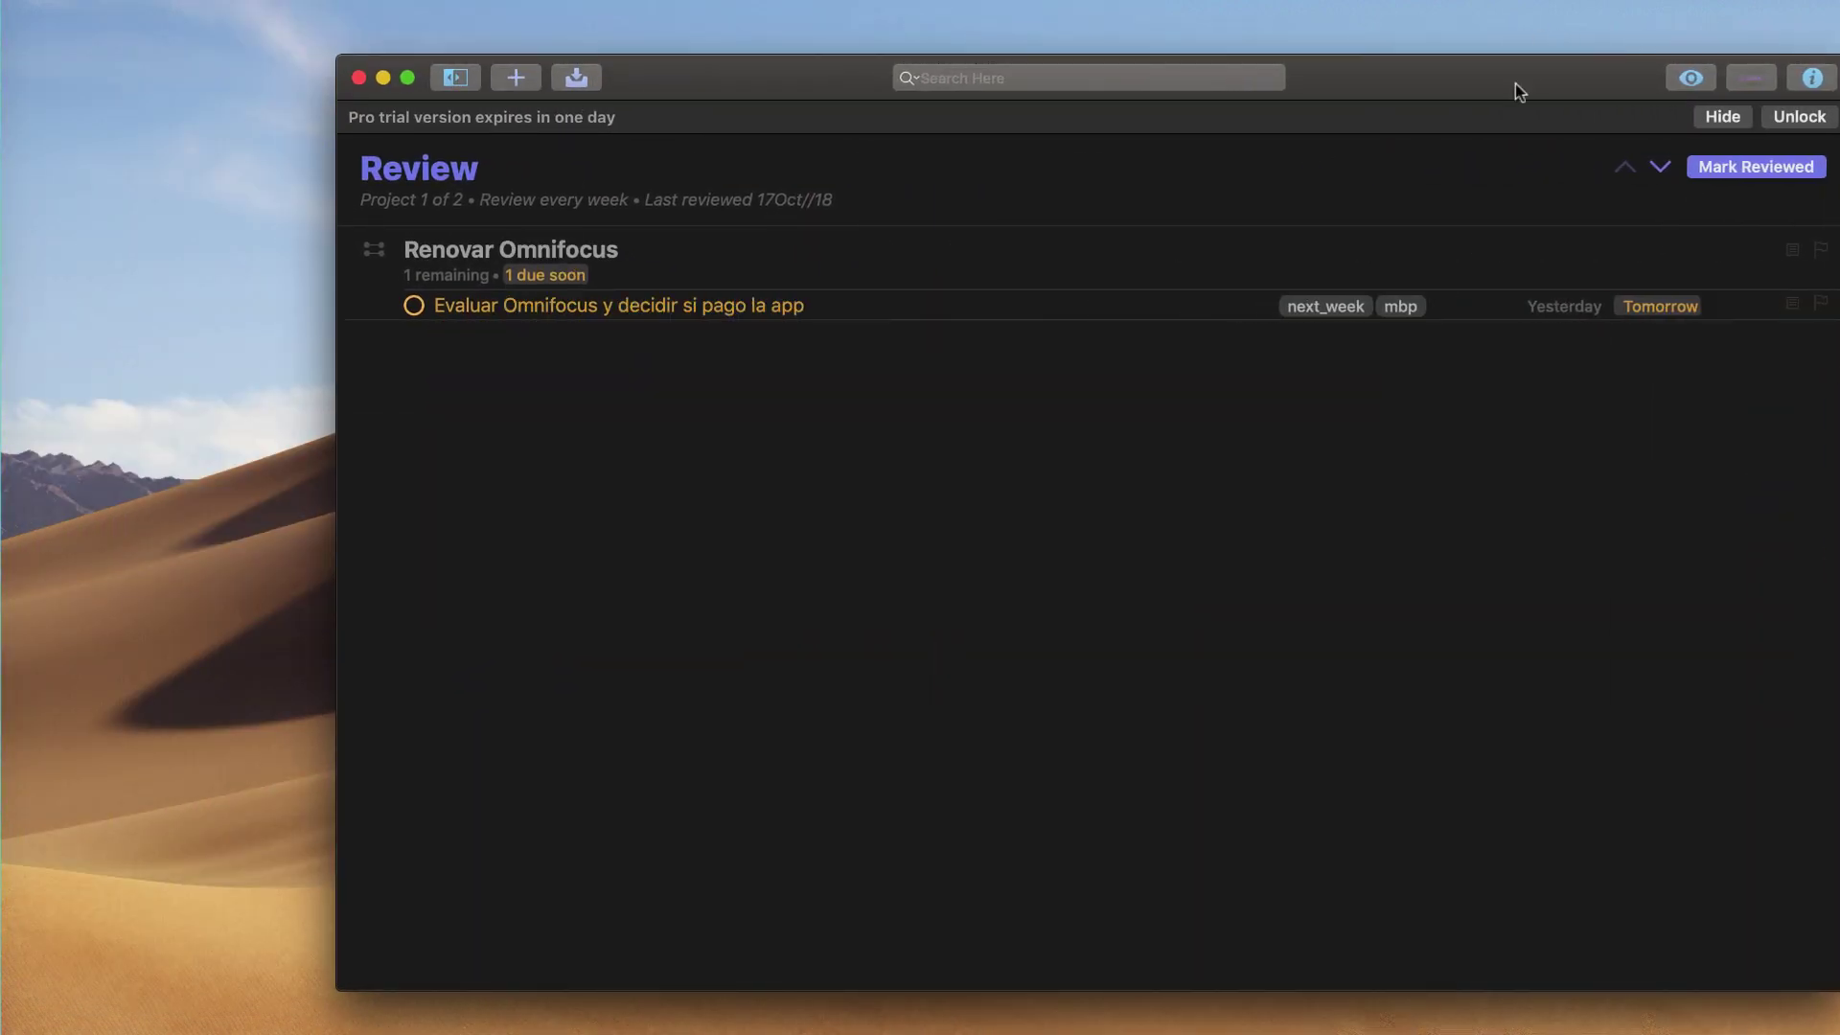
pyautogui.moveTo(1515, 83); pyautogui.dragTo(1343, 96)
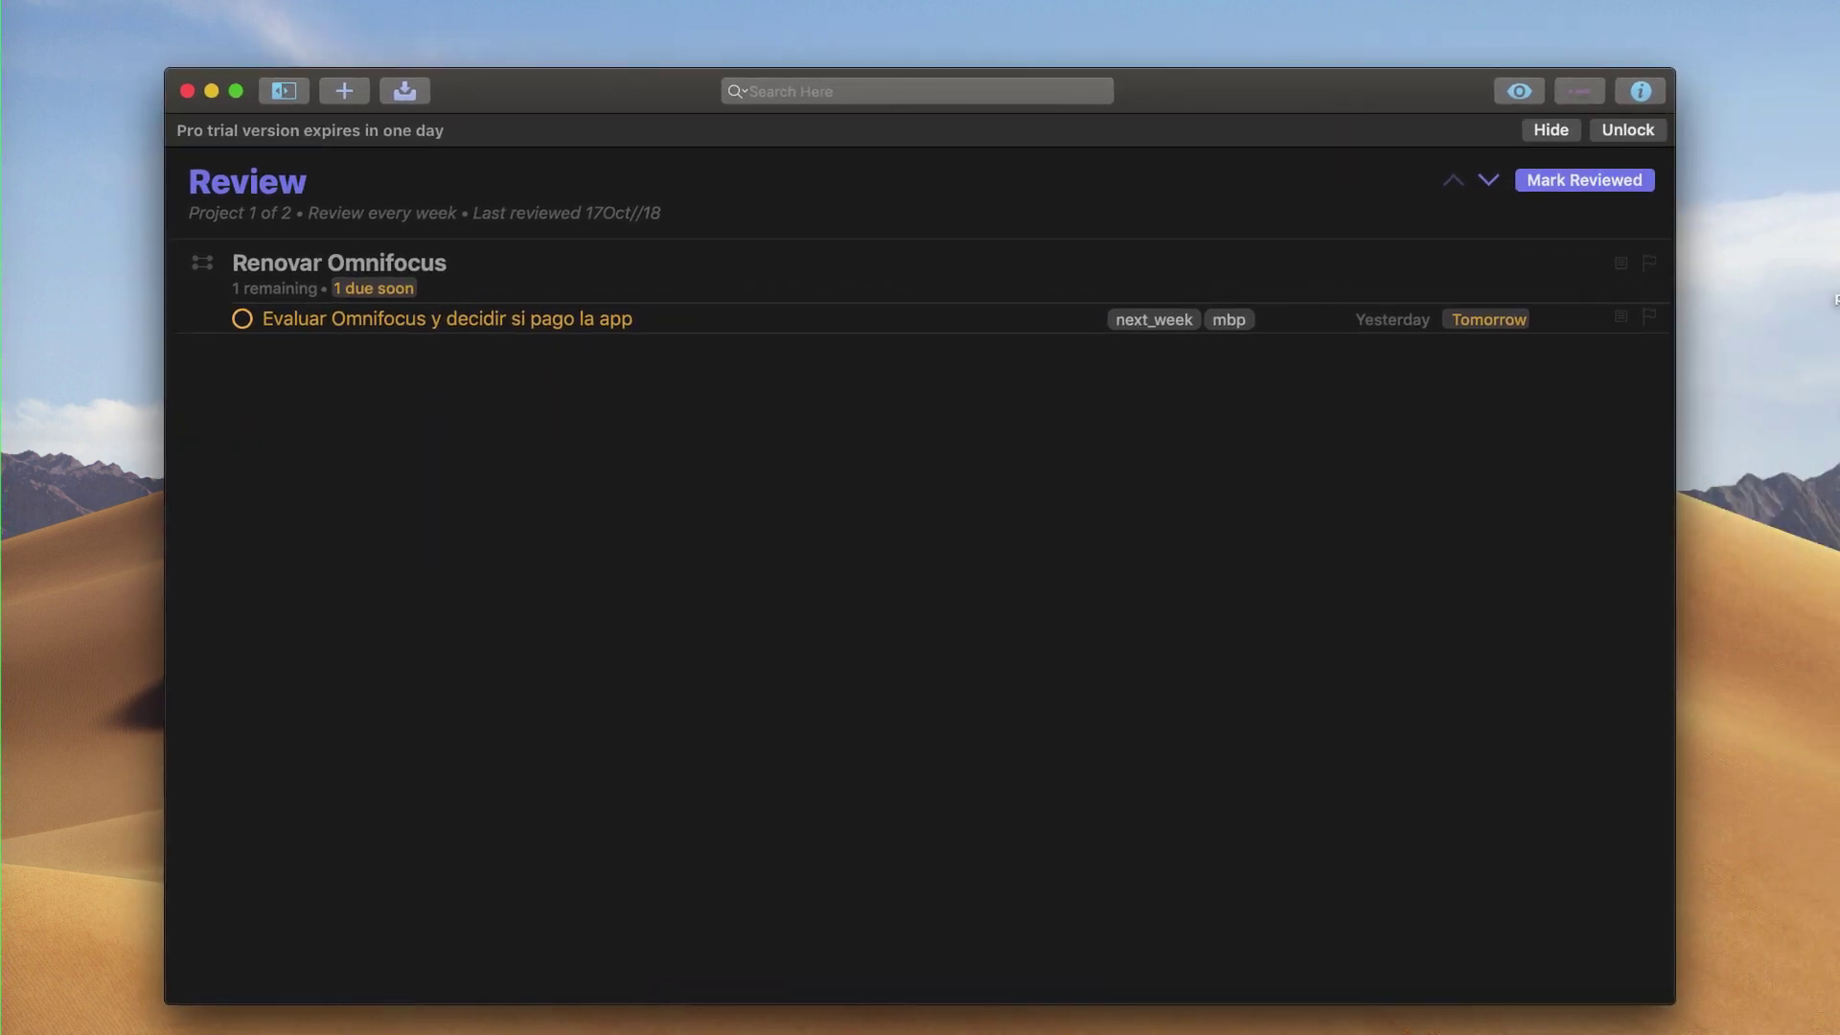
# Open the Style preferences.
pyautogui.click(96, 0)
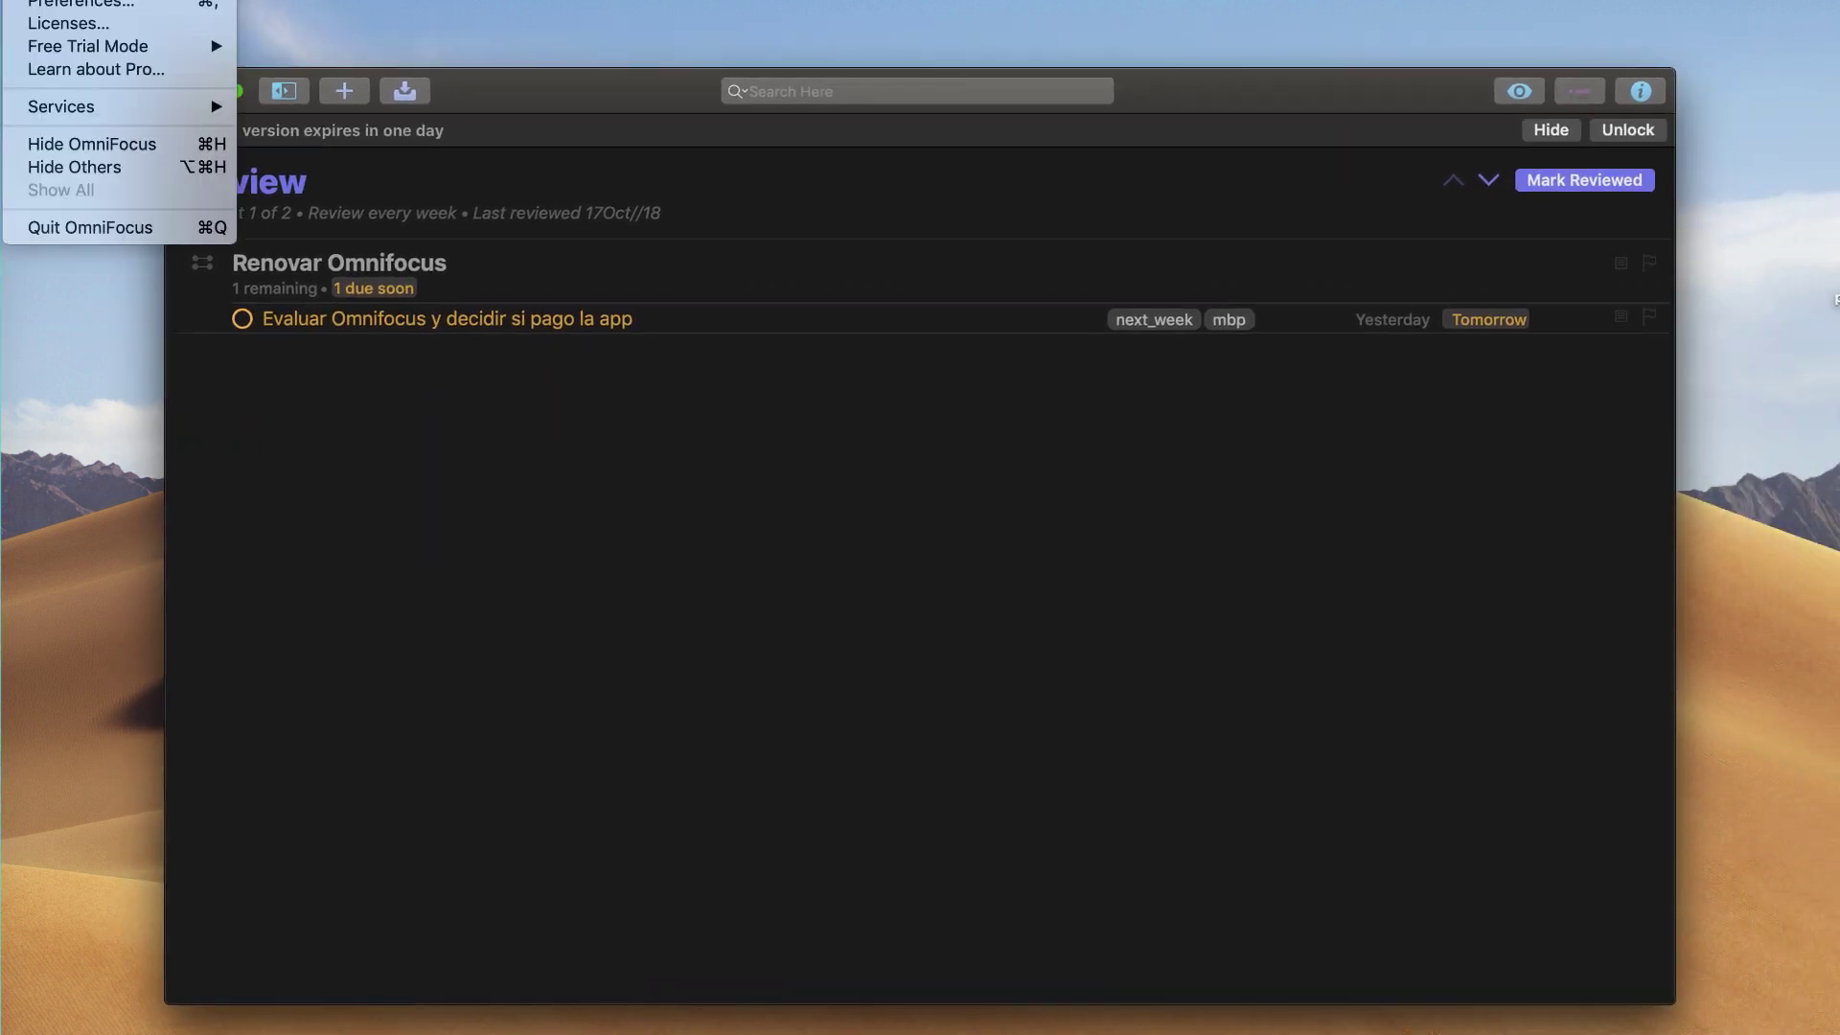
pyautogui.click(81, 2)
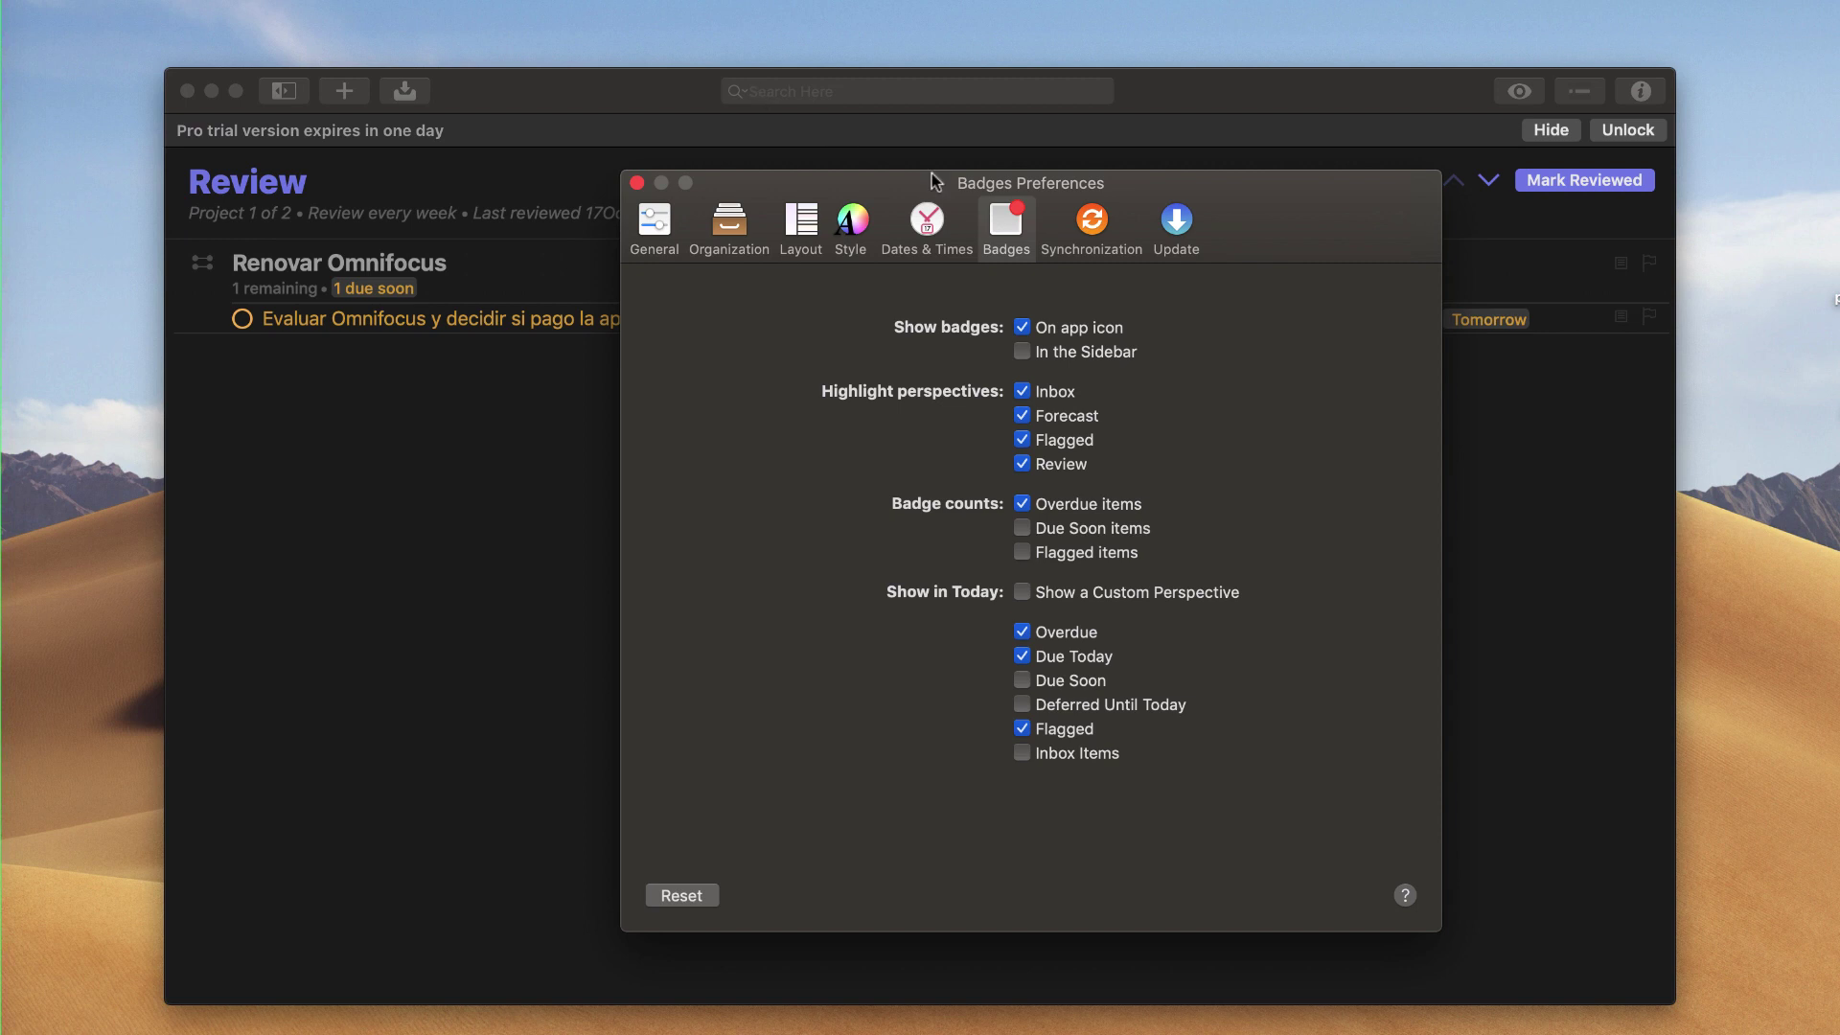
pyautogui.click(849, 233)
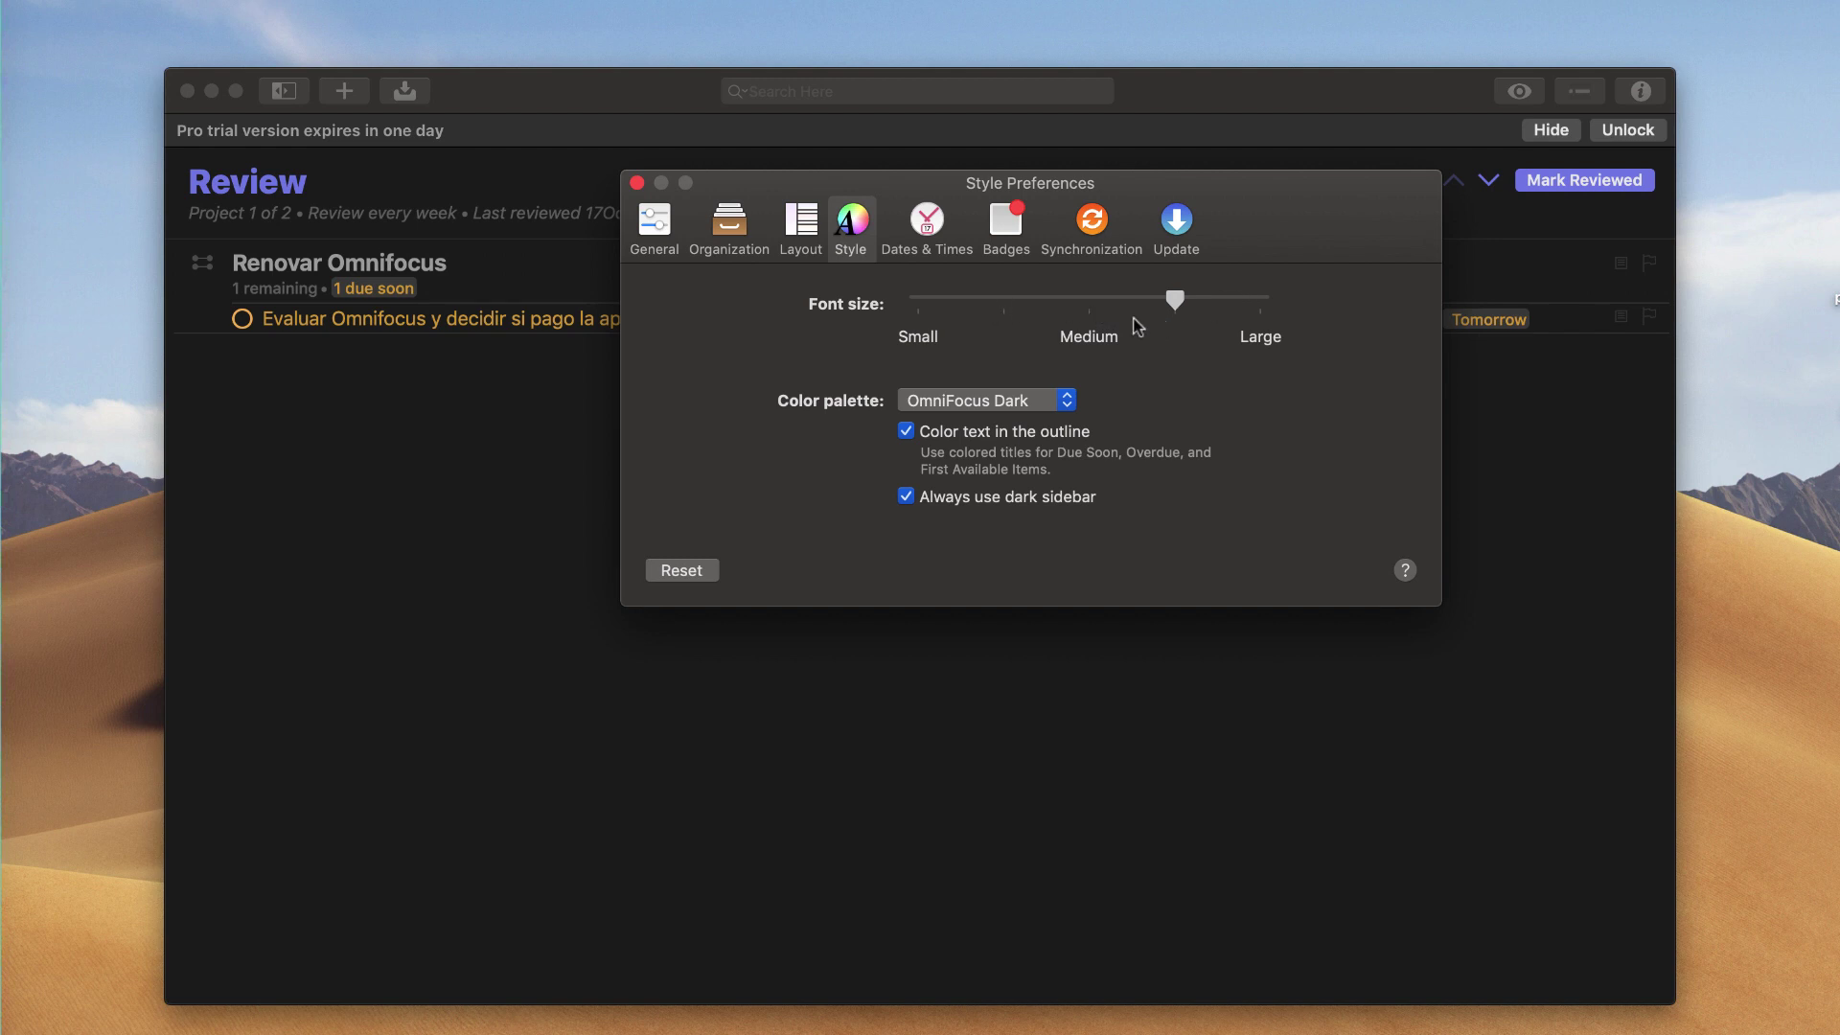
# Try the Medium and Small font sizes, then set the font size to the mark between Medium and Large.
pyautogui.click(1090, 303)
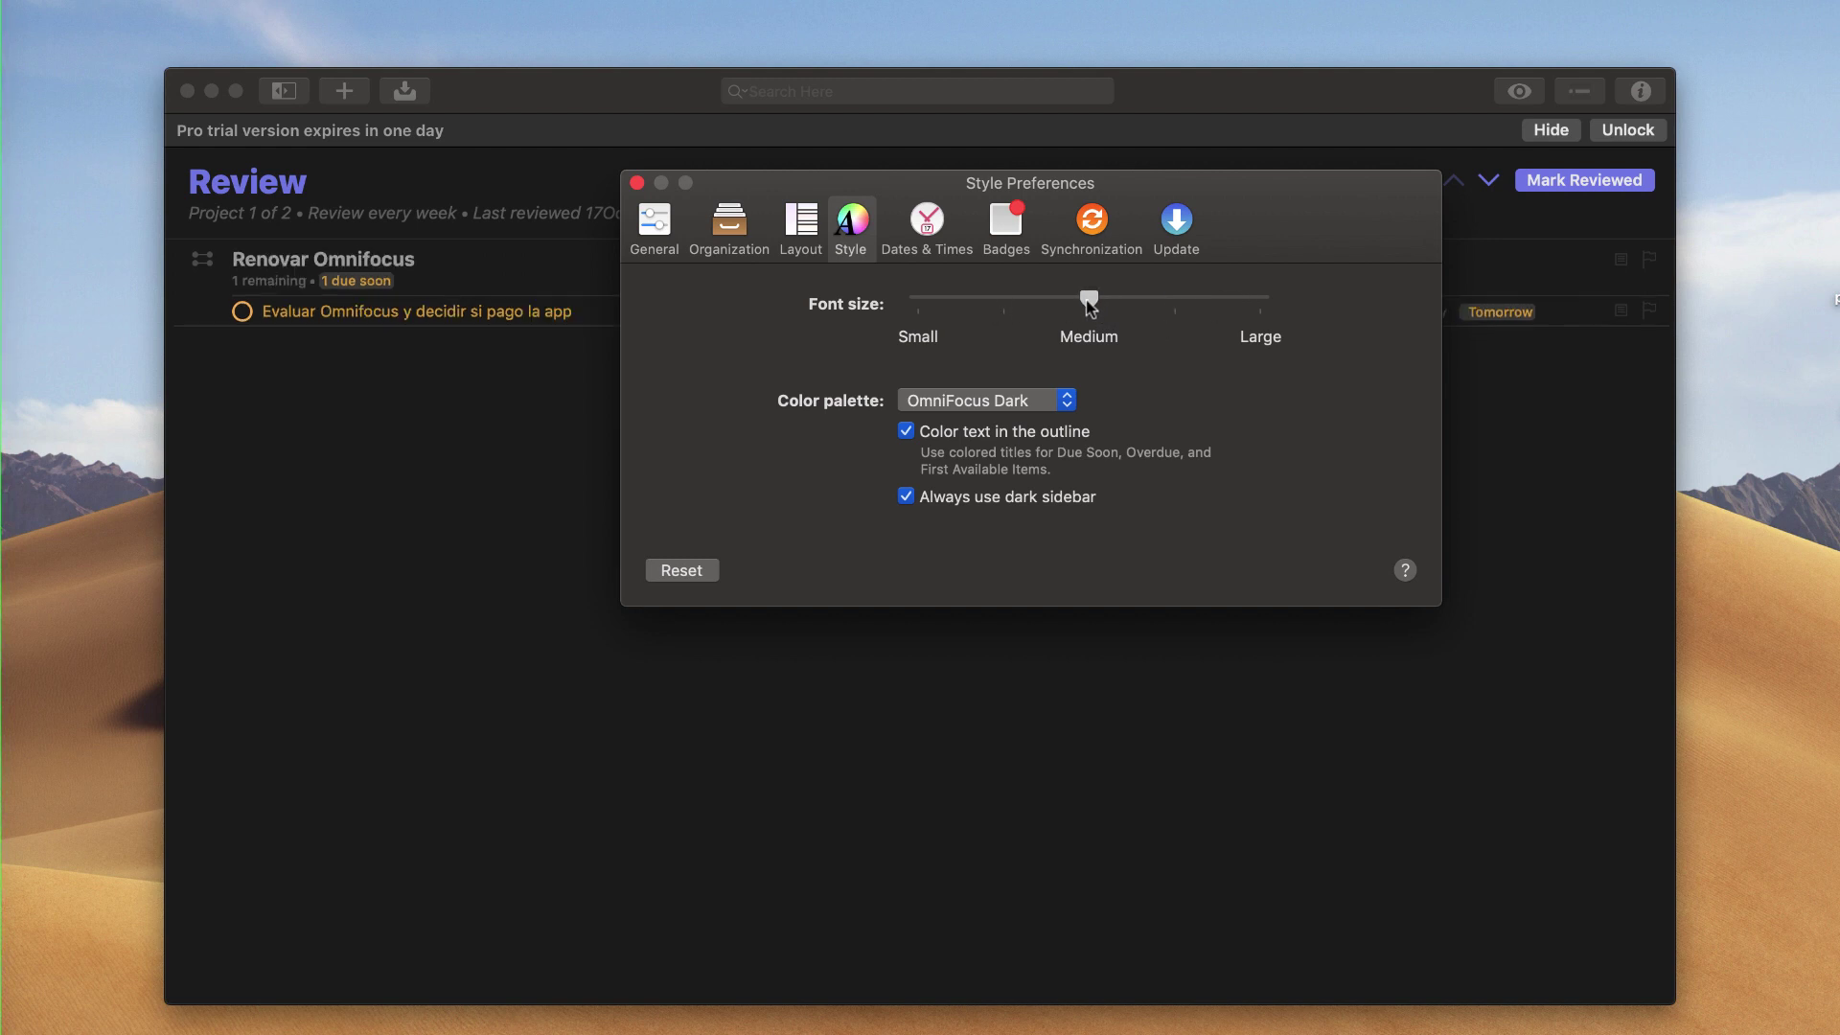
pyautogui.click(918, 303)
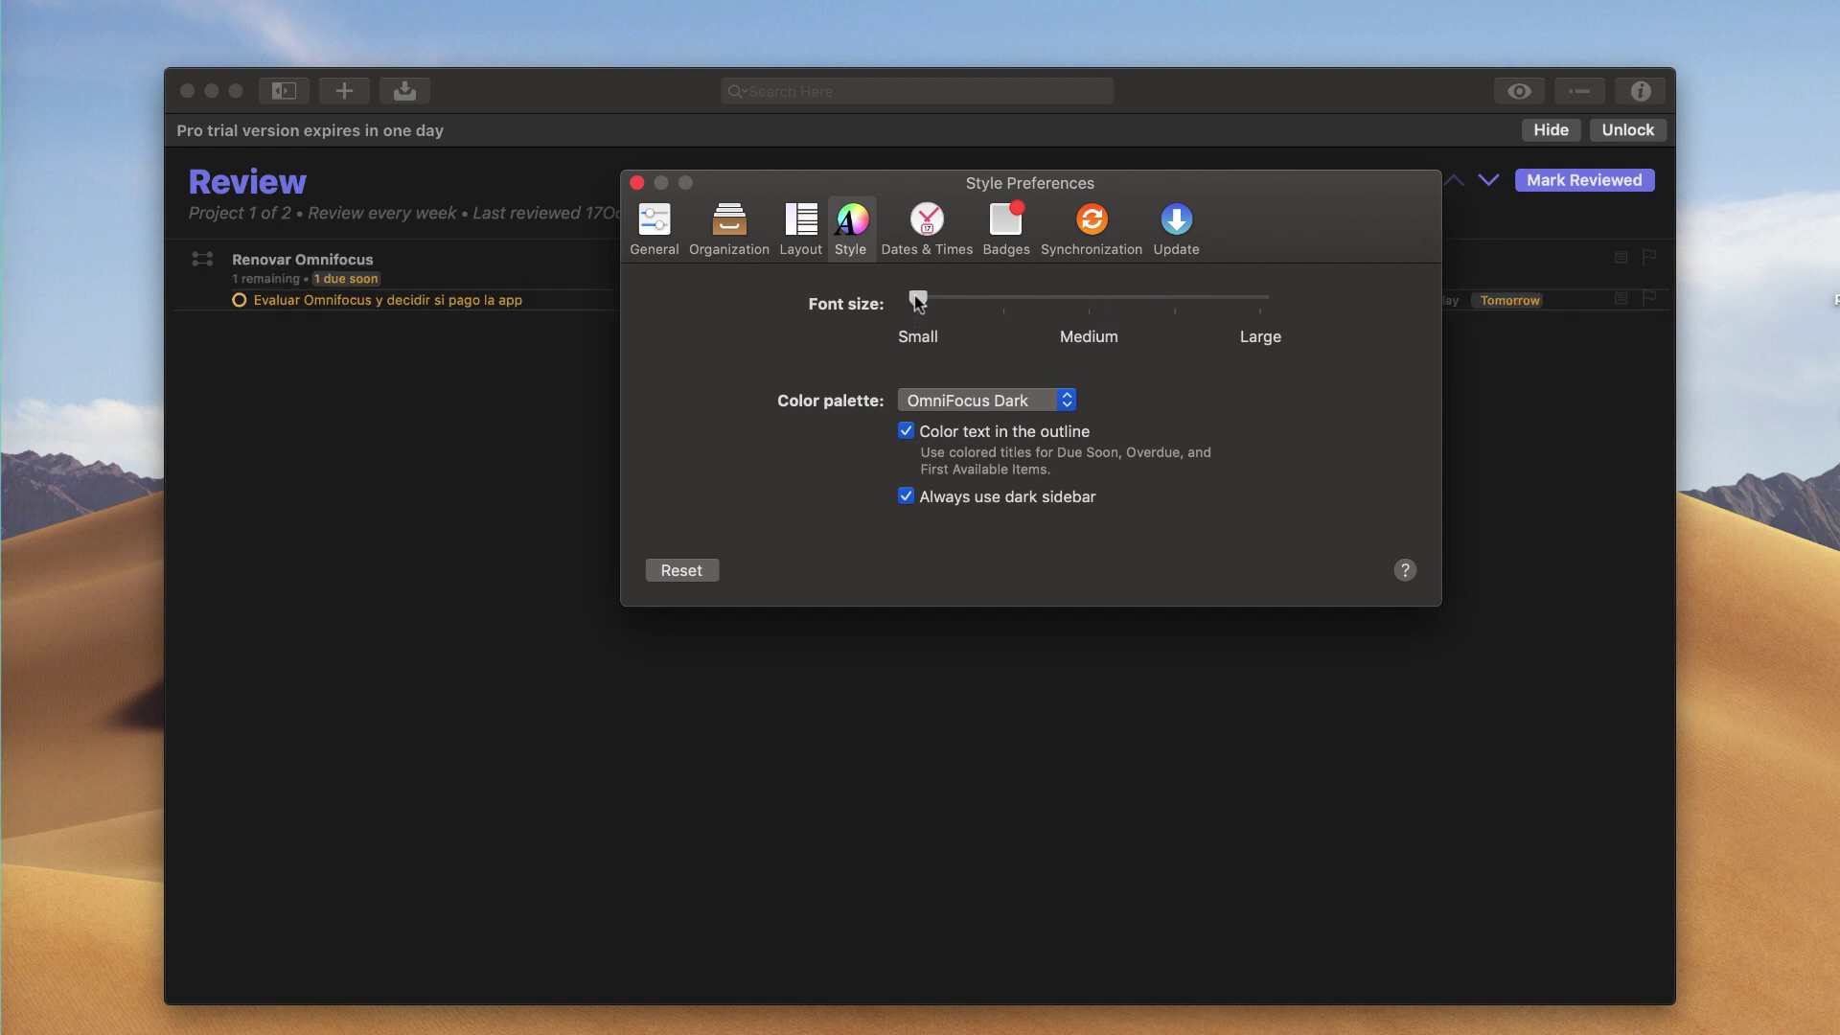
pyautogui.click(1175, 301)
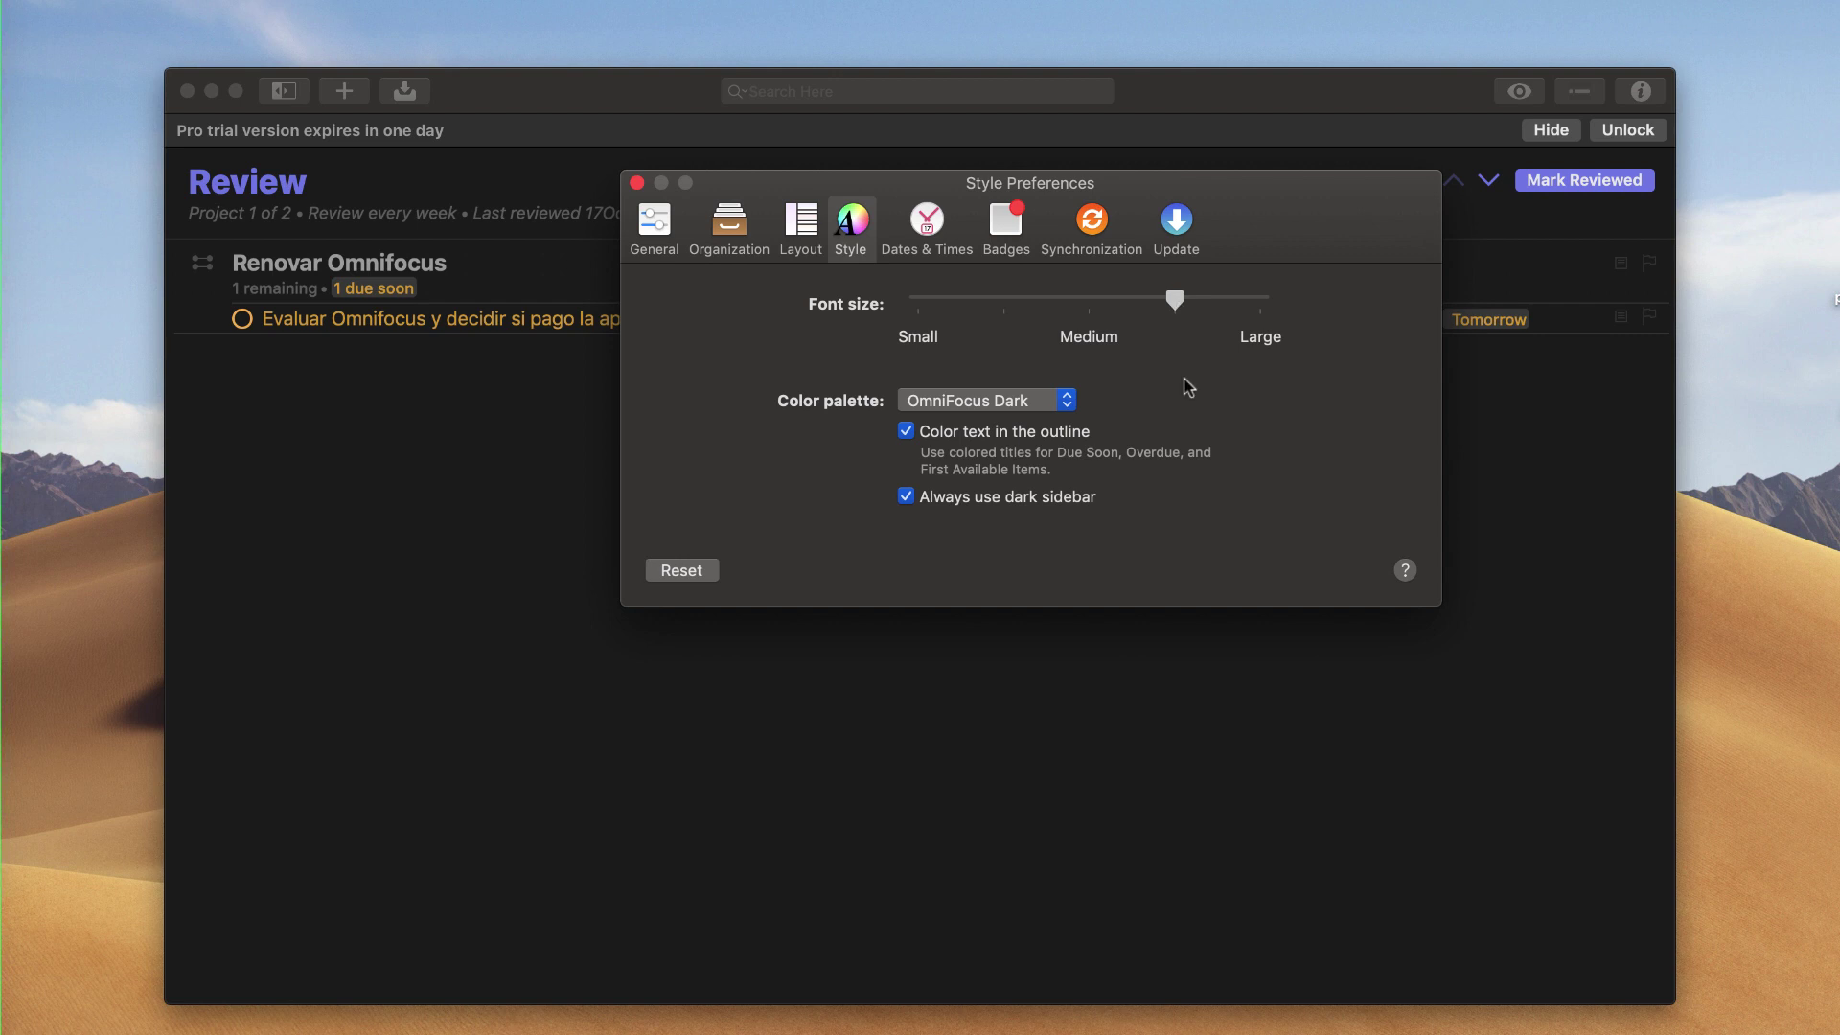
# Set the color palette to OmniFocus and move the preferences window aside to uncover the review outline.
pyautogui.click(1059, 401)
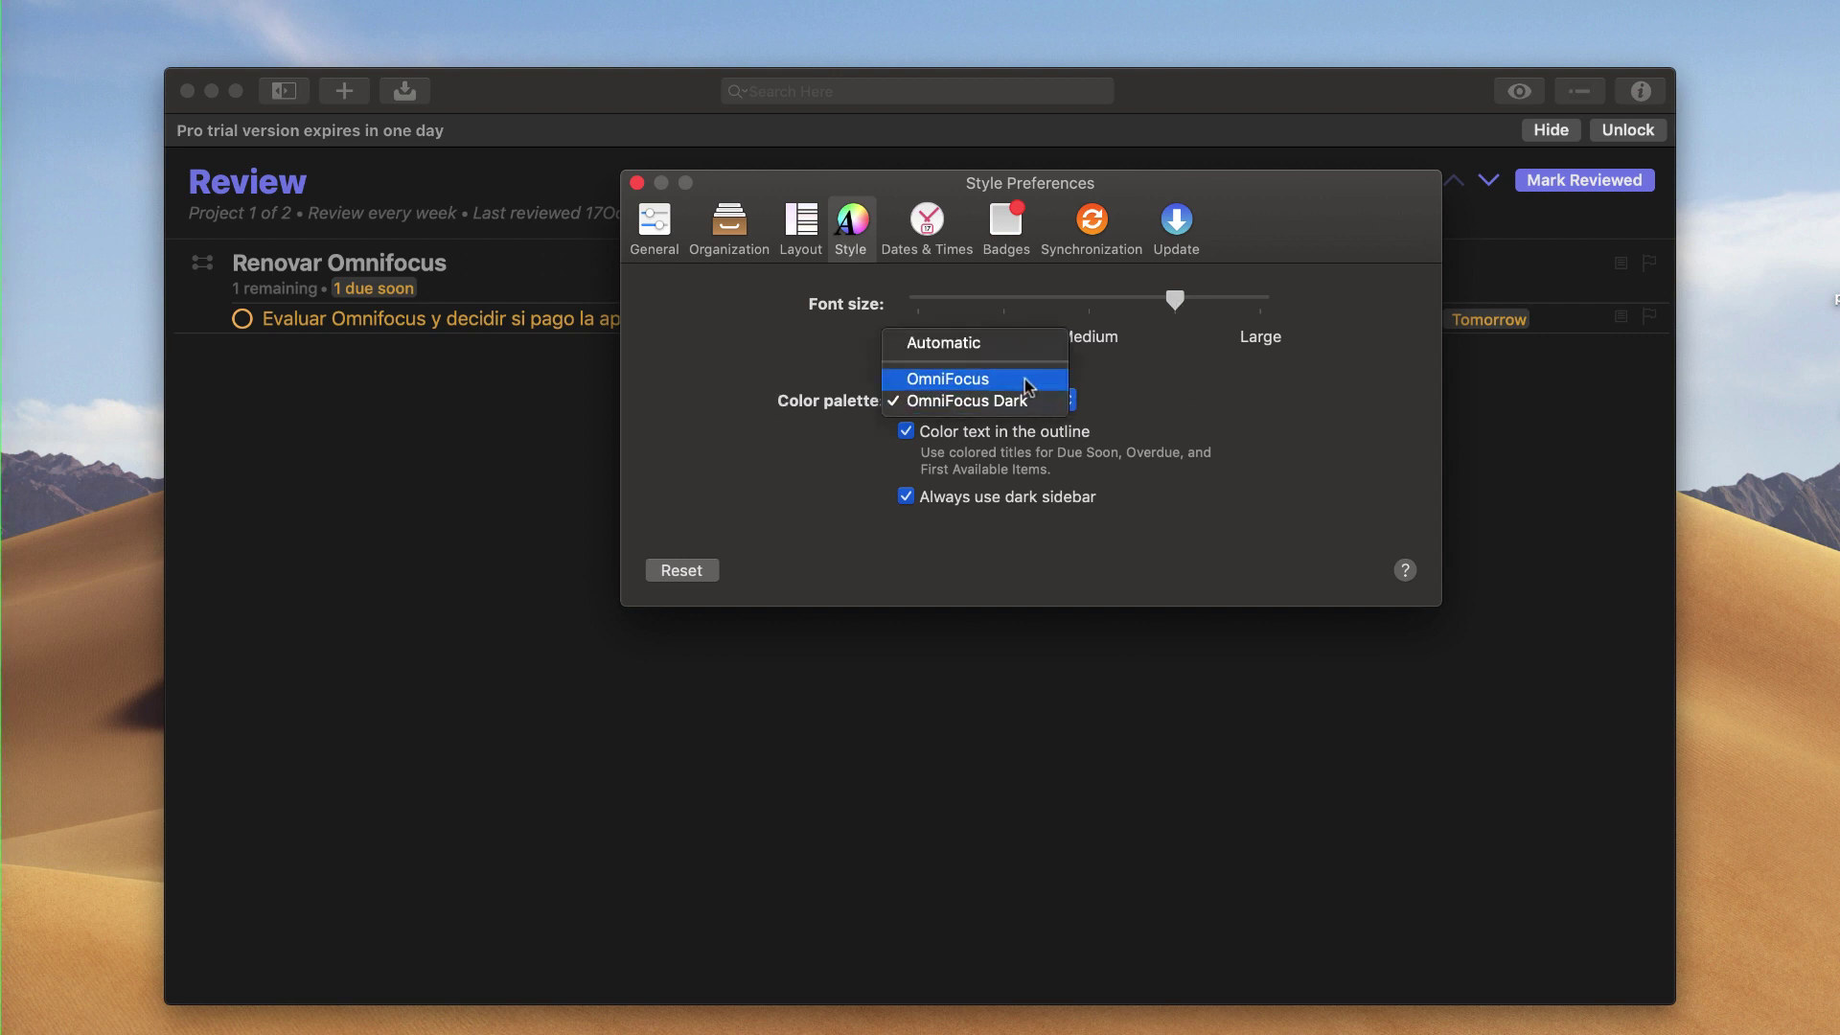
pyautogui.click(1026, 385)
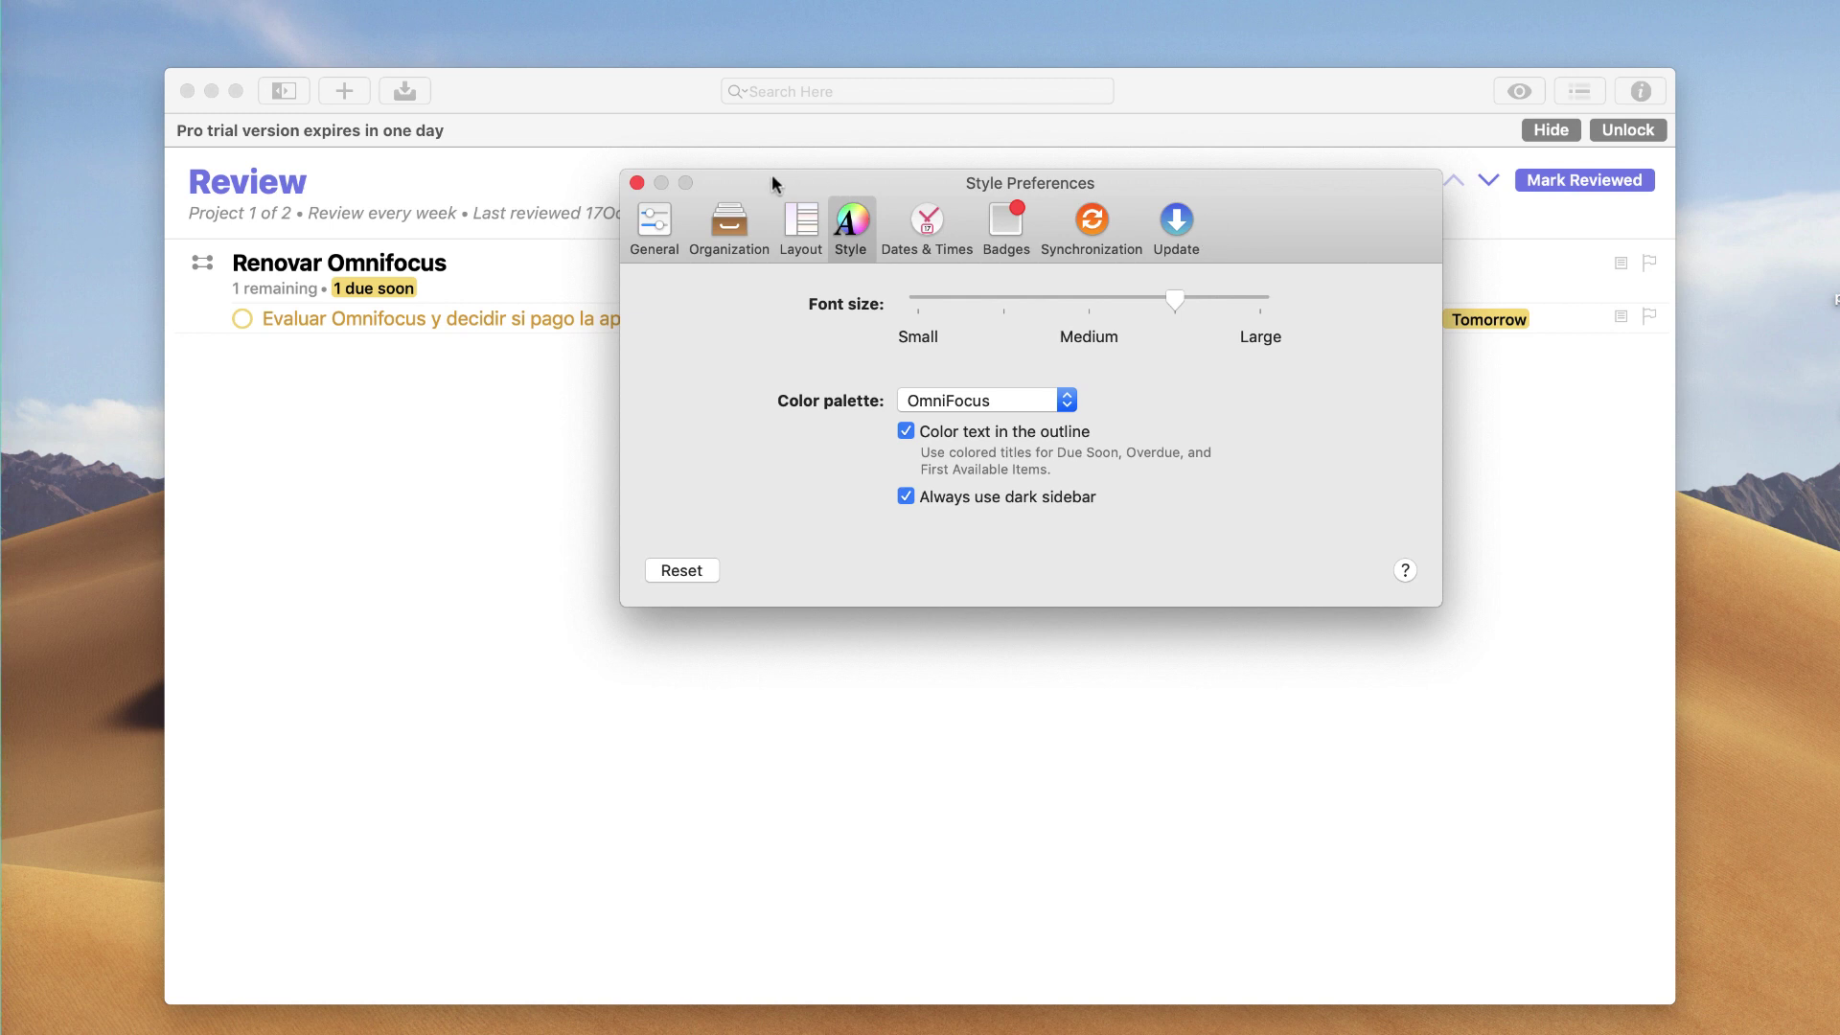
pyautogui.moveTo(772, 174); pyautogui.dragTo(1778, 473)
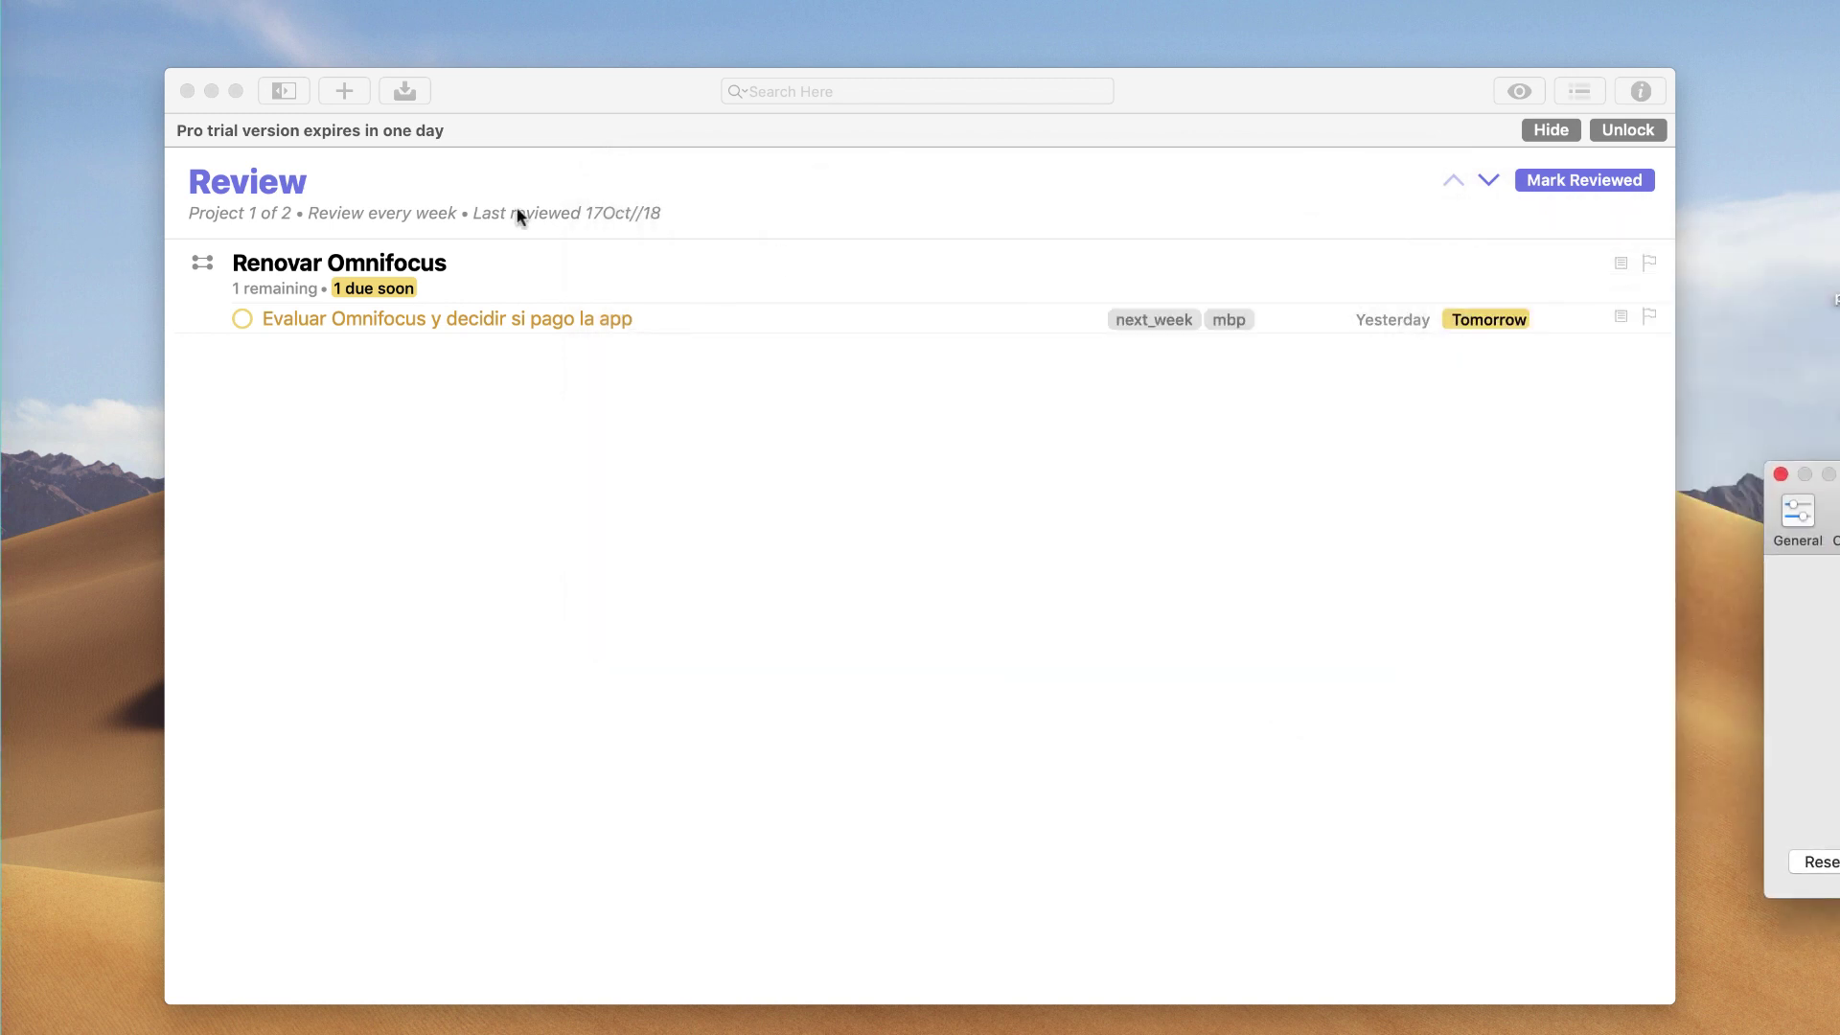
# Show the sidebar beside the review outline and bring the Style preferences window back over the main window.
pyautogui.click(280, 90)
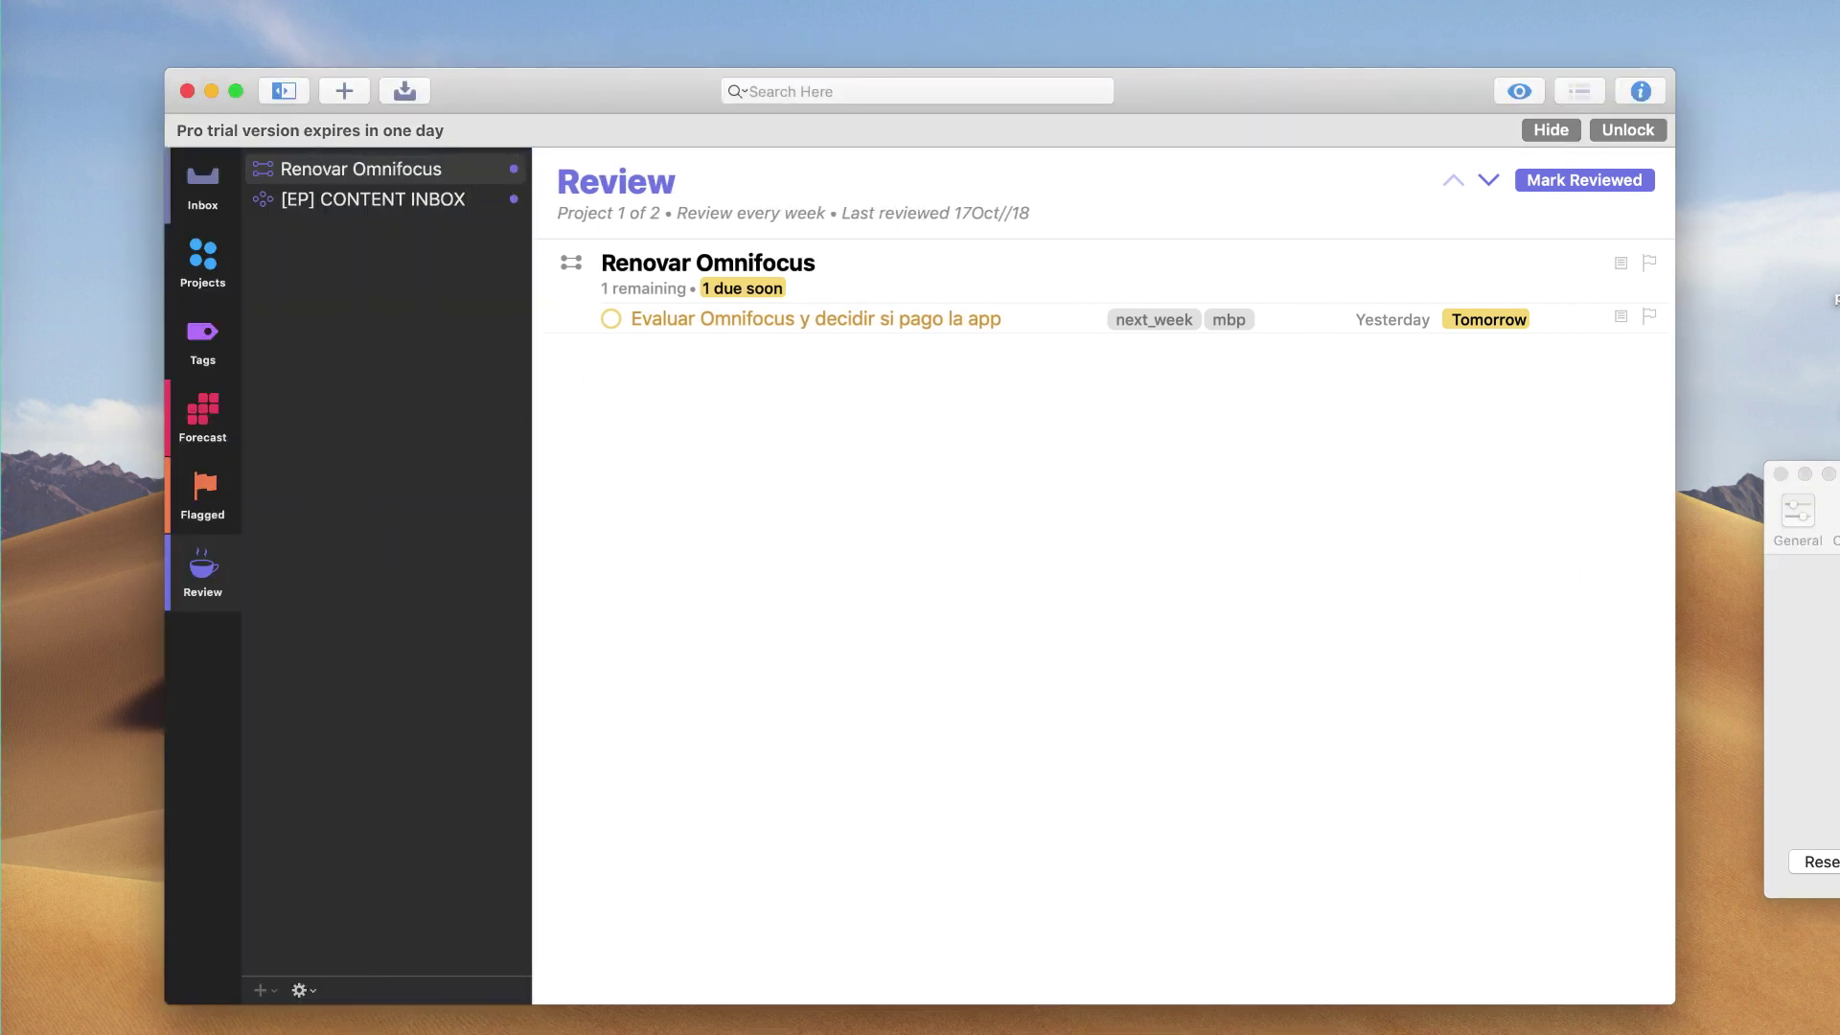
pyautogui.press('super+comma')
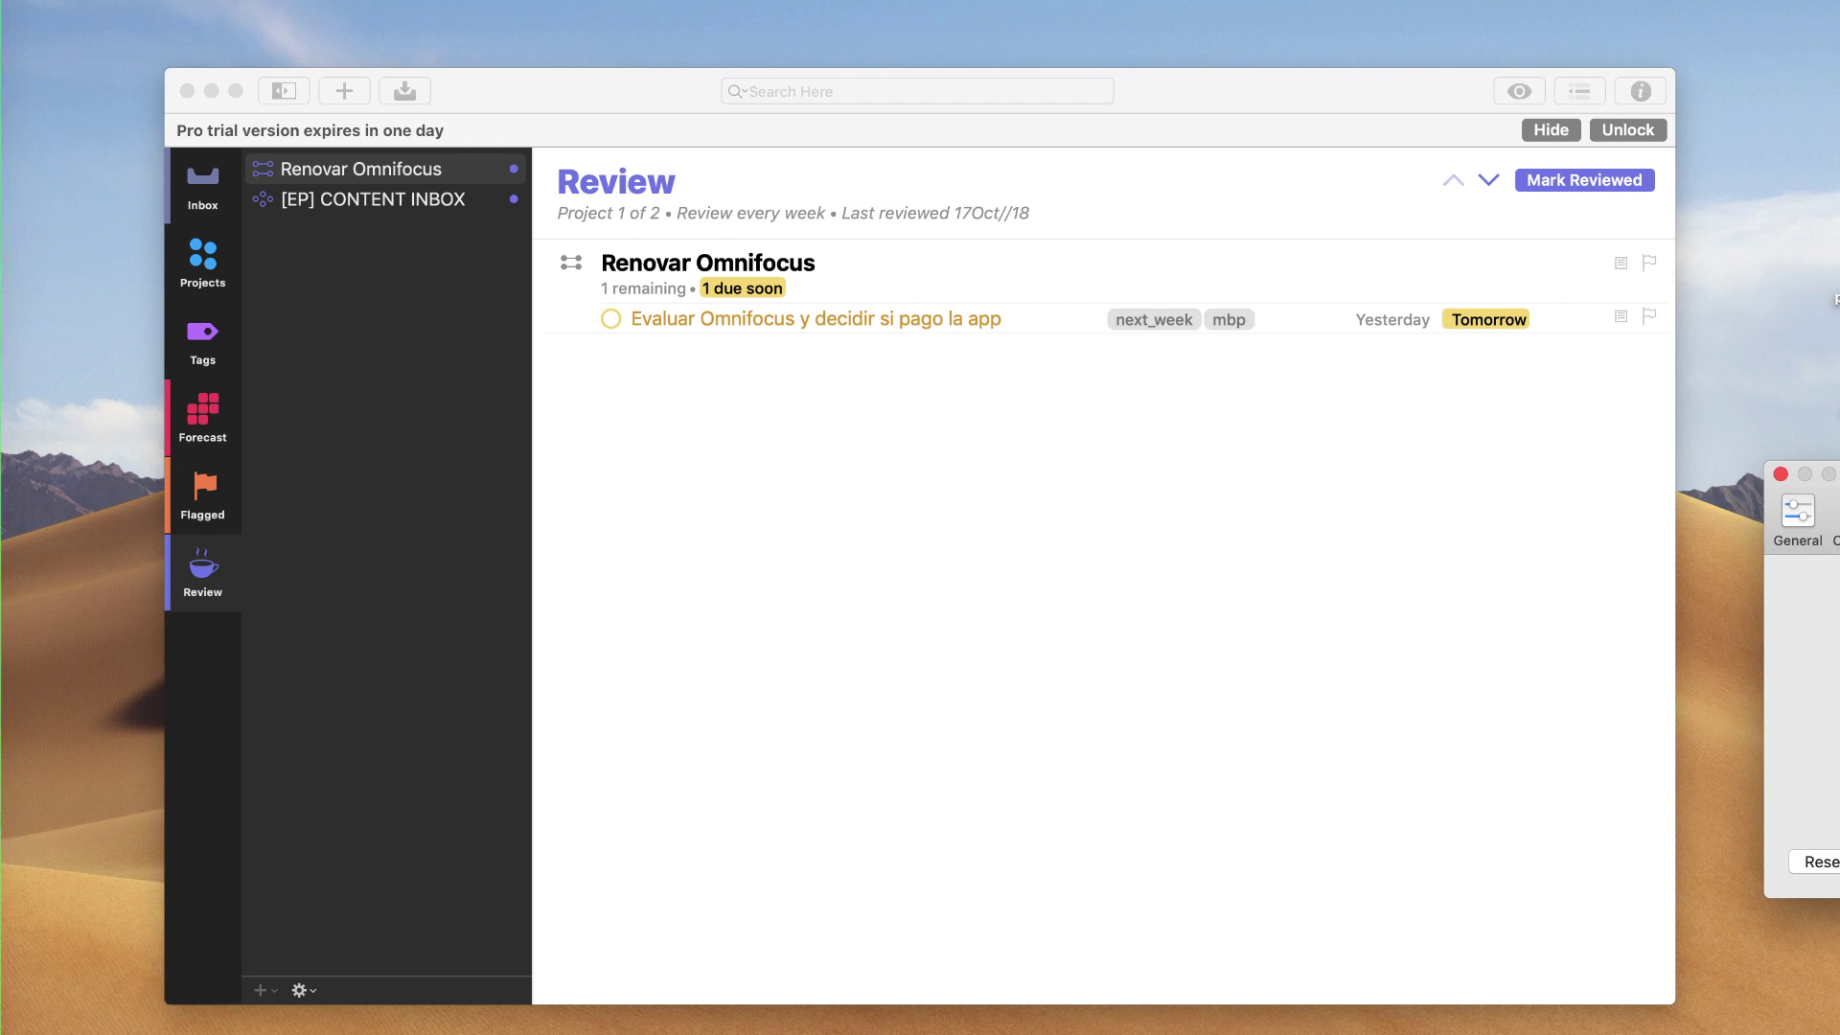
pyautogui.moveTo(1825, 474); pyautogui.dragTo(786, 472)
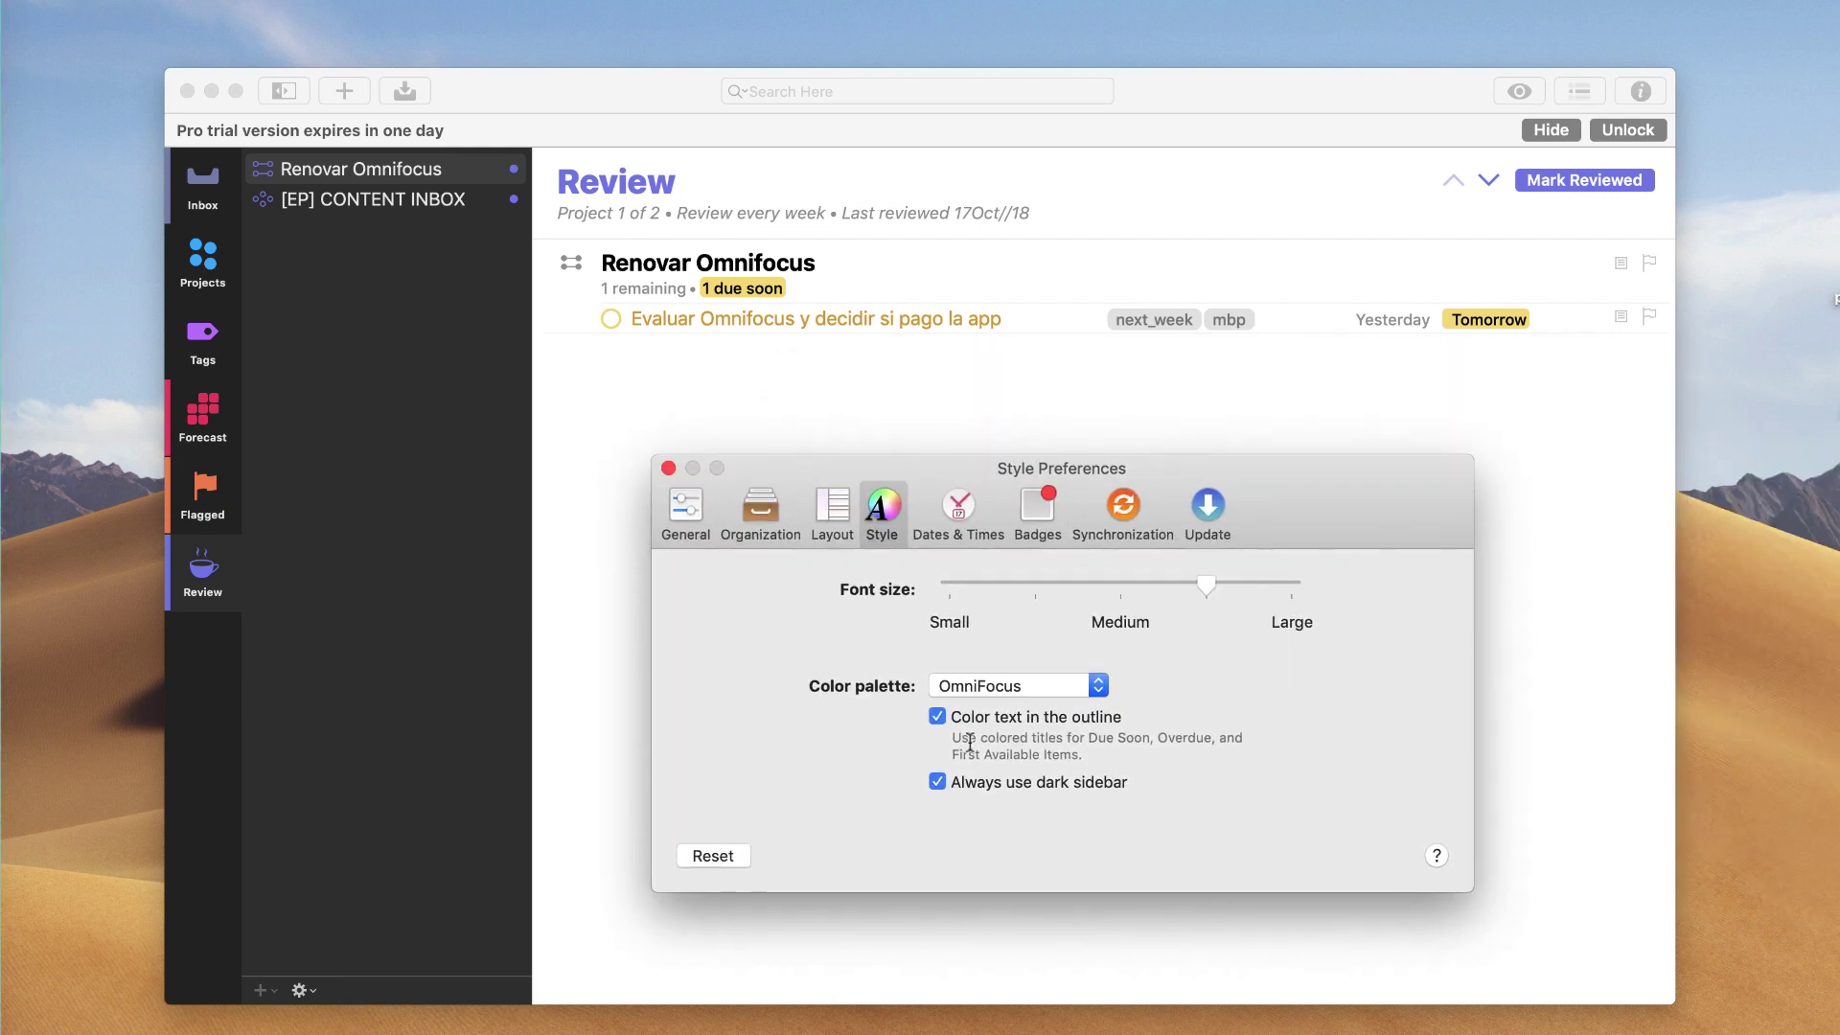
# Try the sidebar with the always-dark option turned off and turn the option back on.
pyautogui.click(938, 782)
pyautogui.click(938, 782)
# Set the color palette to OmniFocus Dark, close the preferences, and show the Inbox perspective.
pyautogui.click(1064, 688)
pyautogui.click(1056, 708)
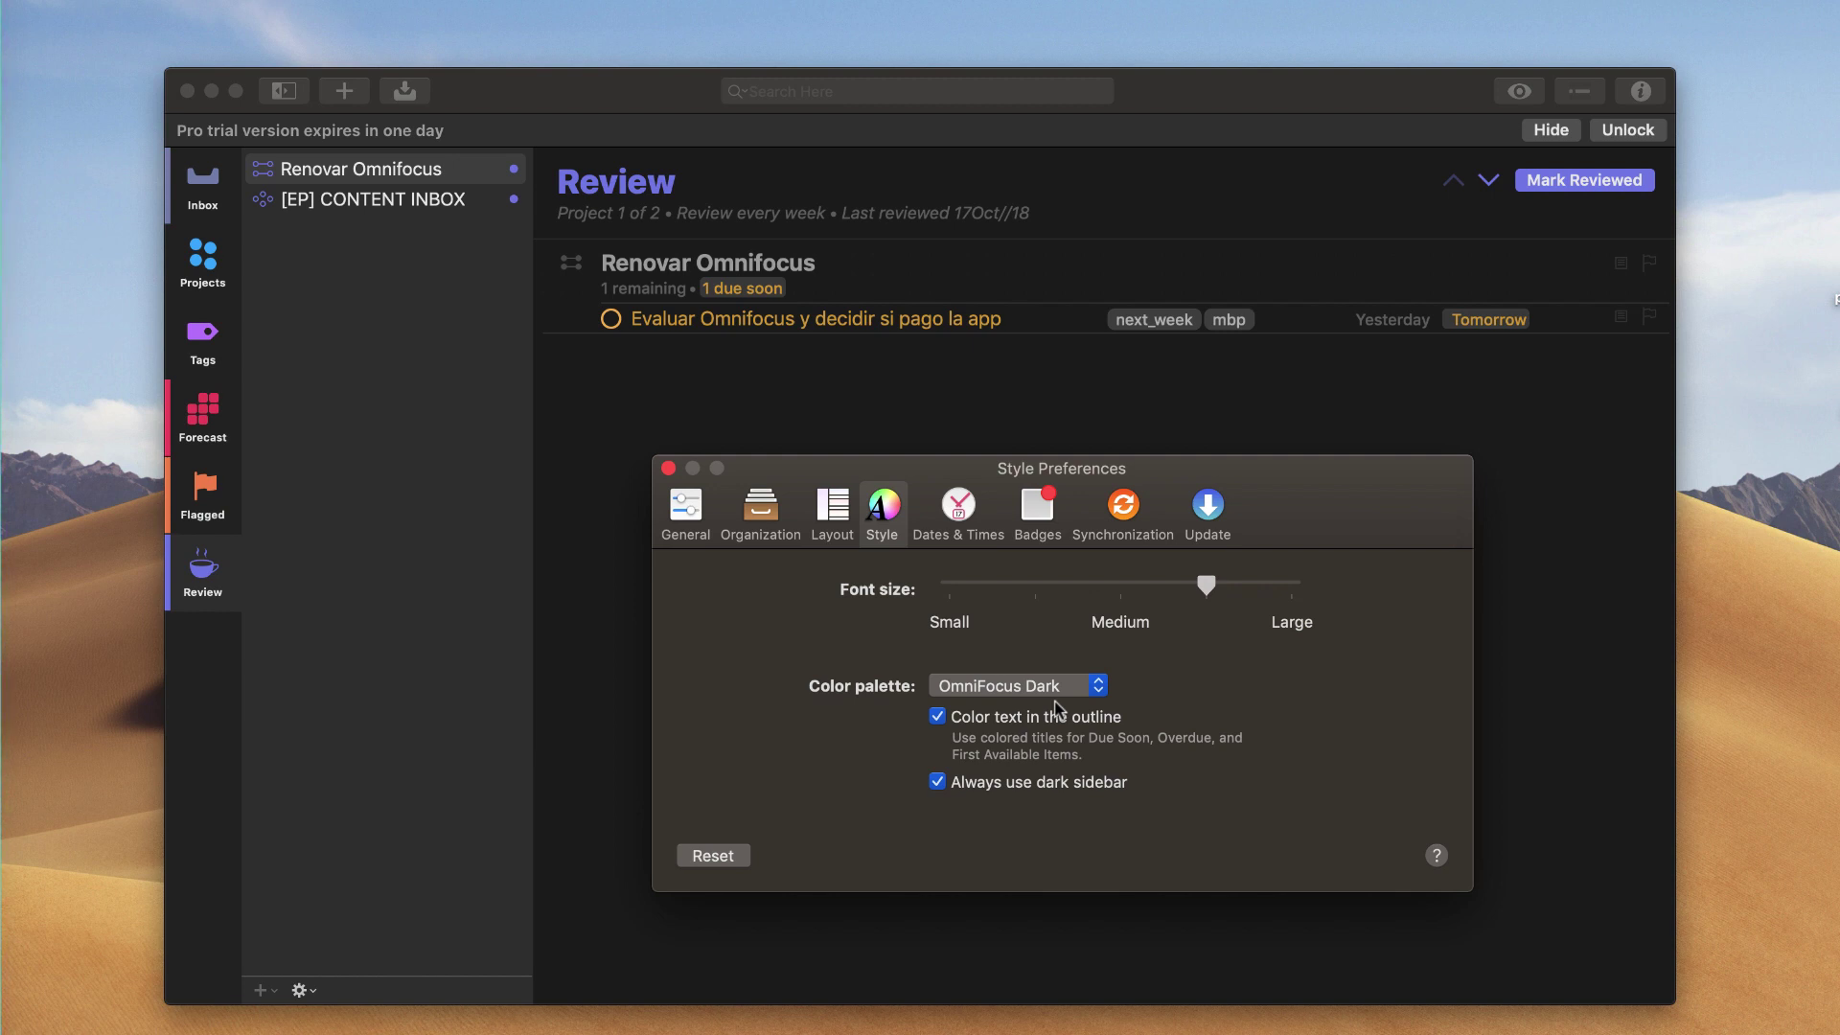
pyautogui.click(669, 468)
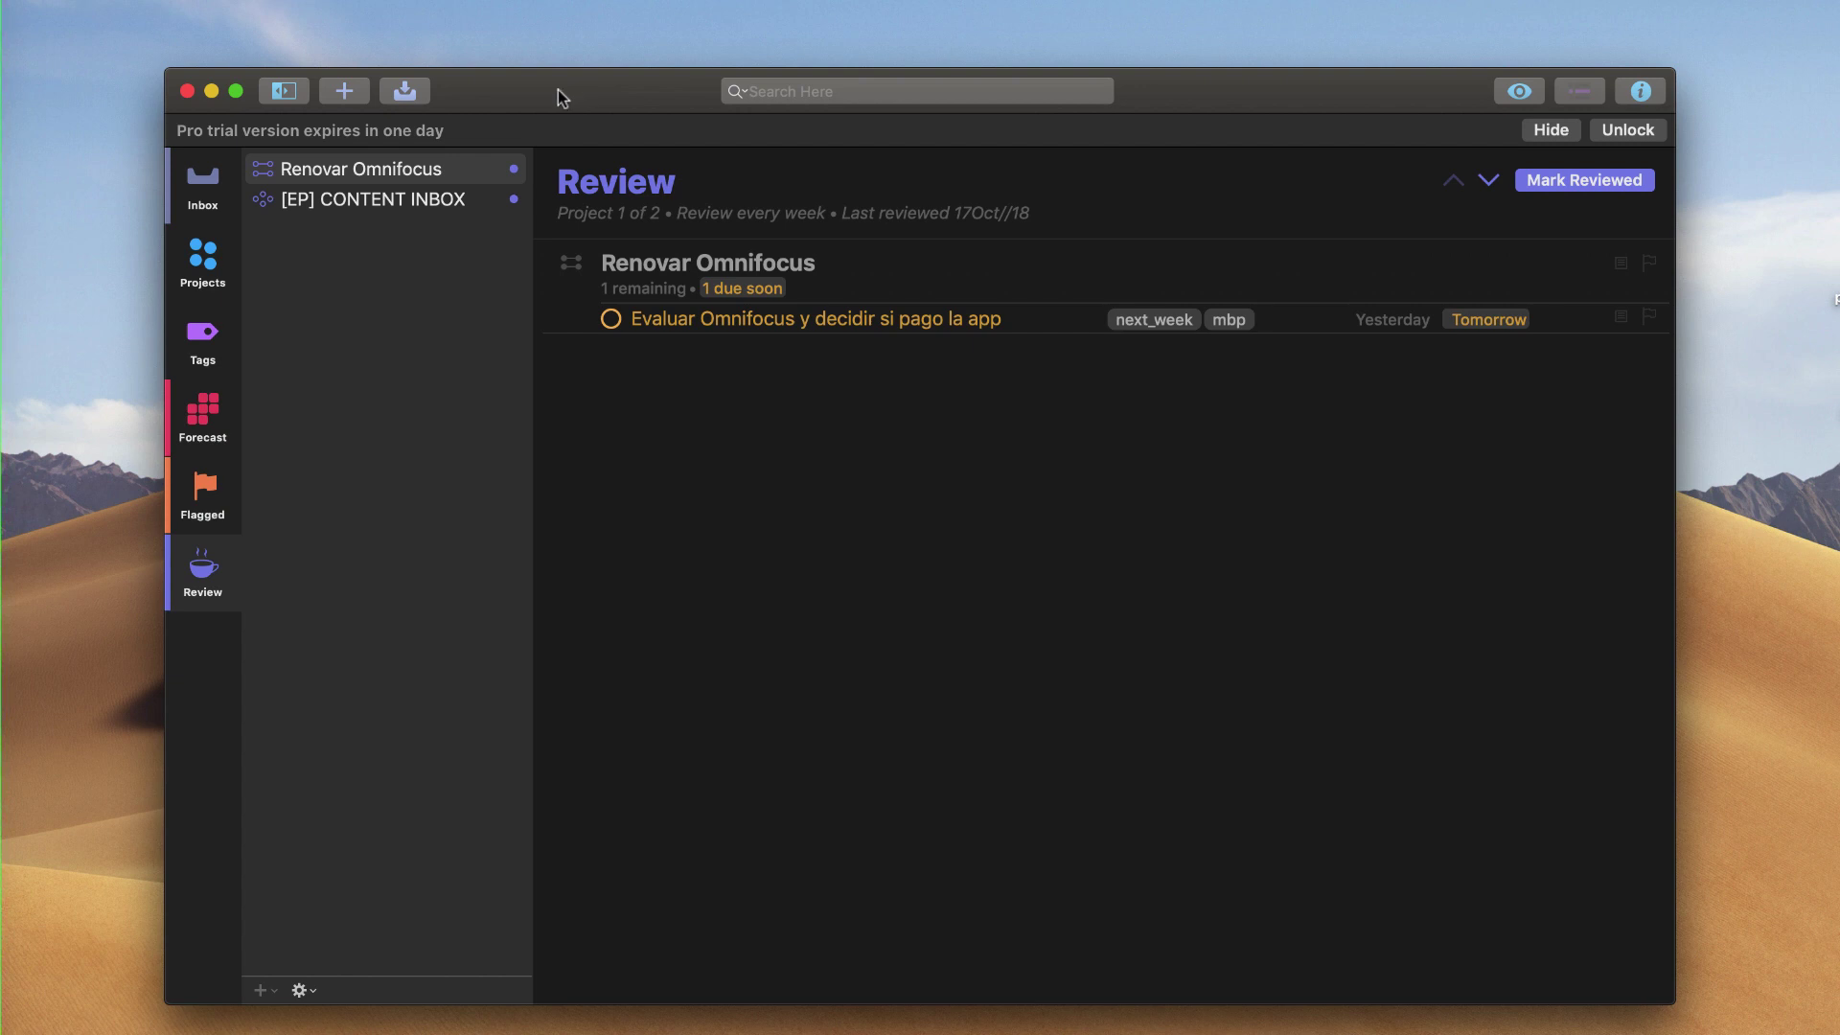
pyautogui.click(217, 192)
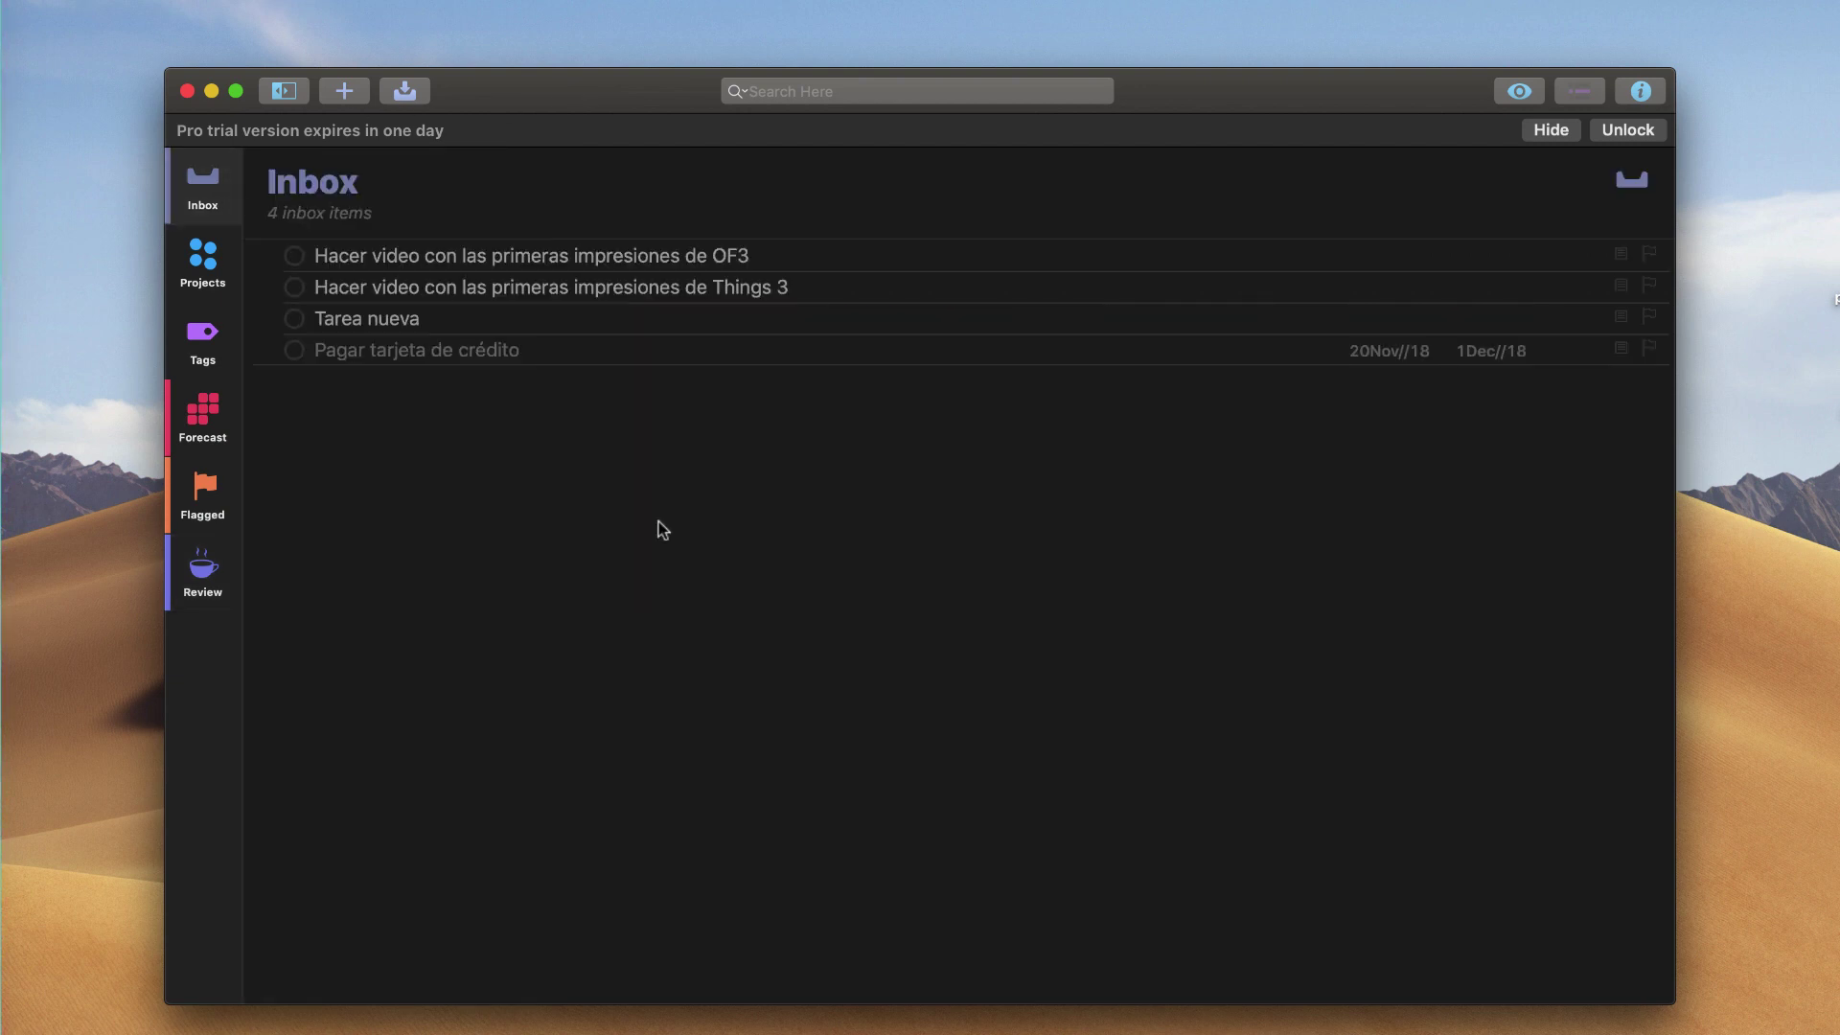